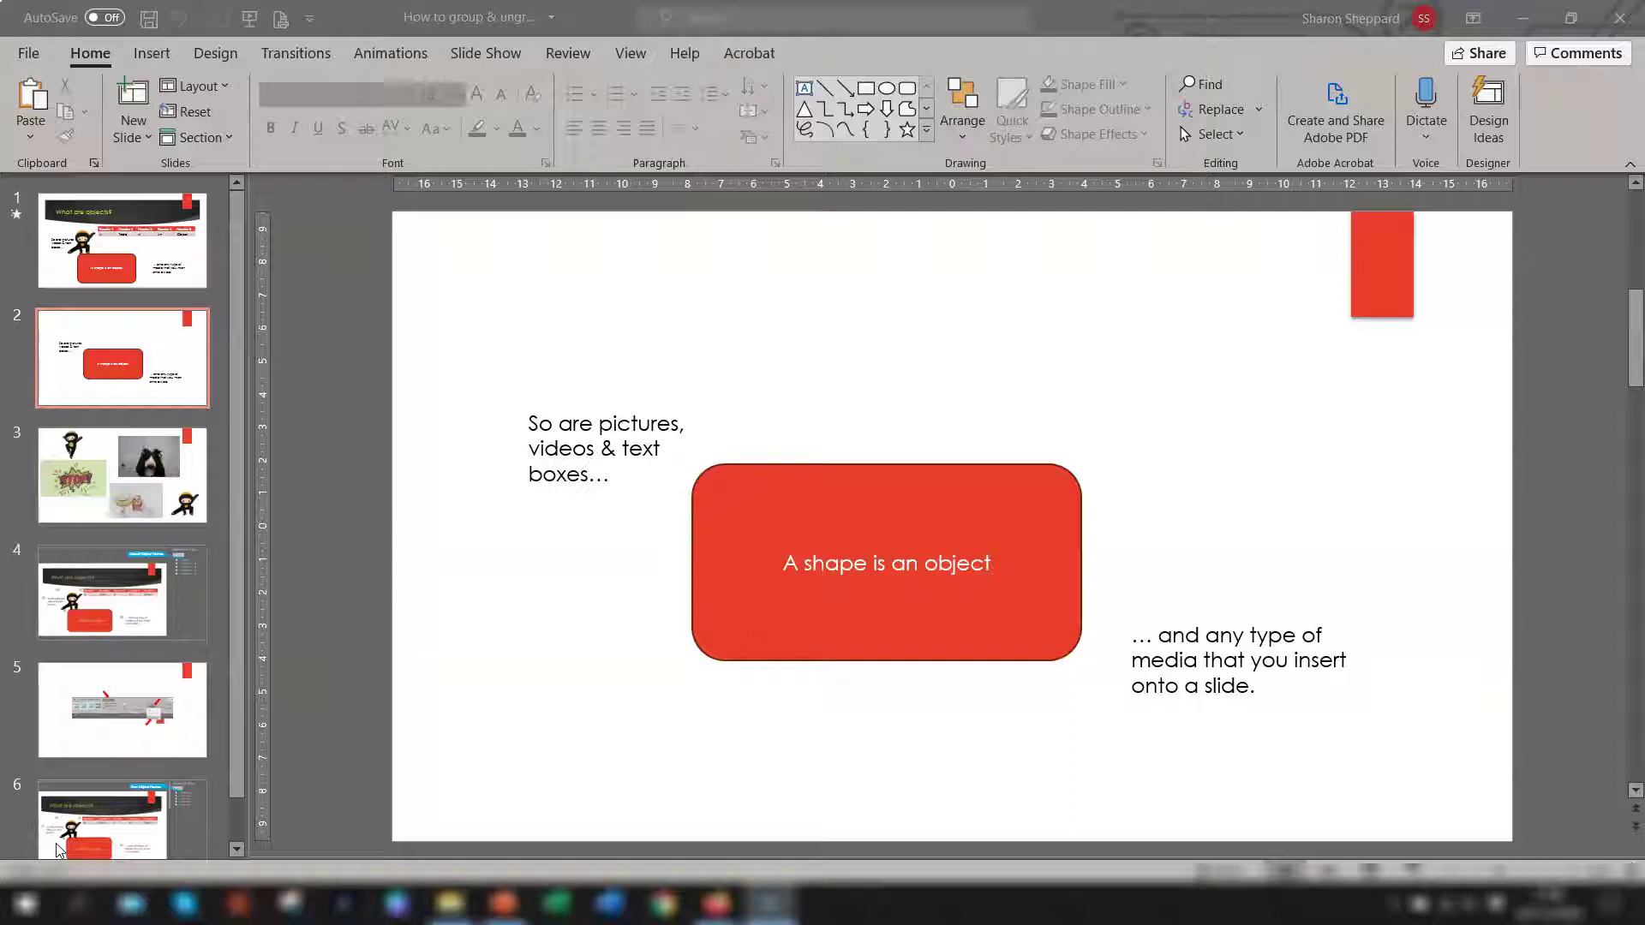
- Select the 'So are pictures' text box, the red rounded shape and the second text box for grouping
{"action": "left_click", "coordinate": [45, 522]}
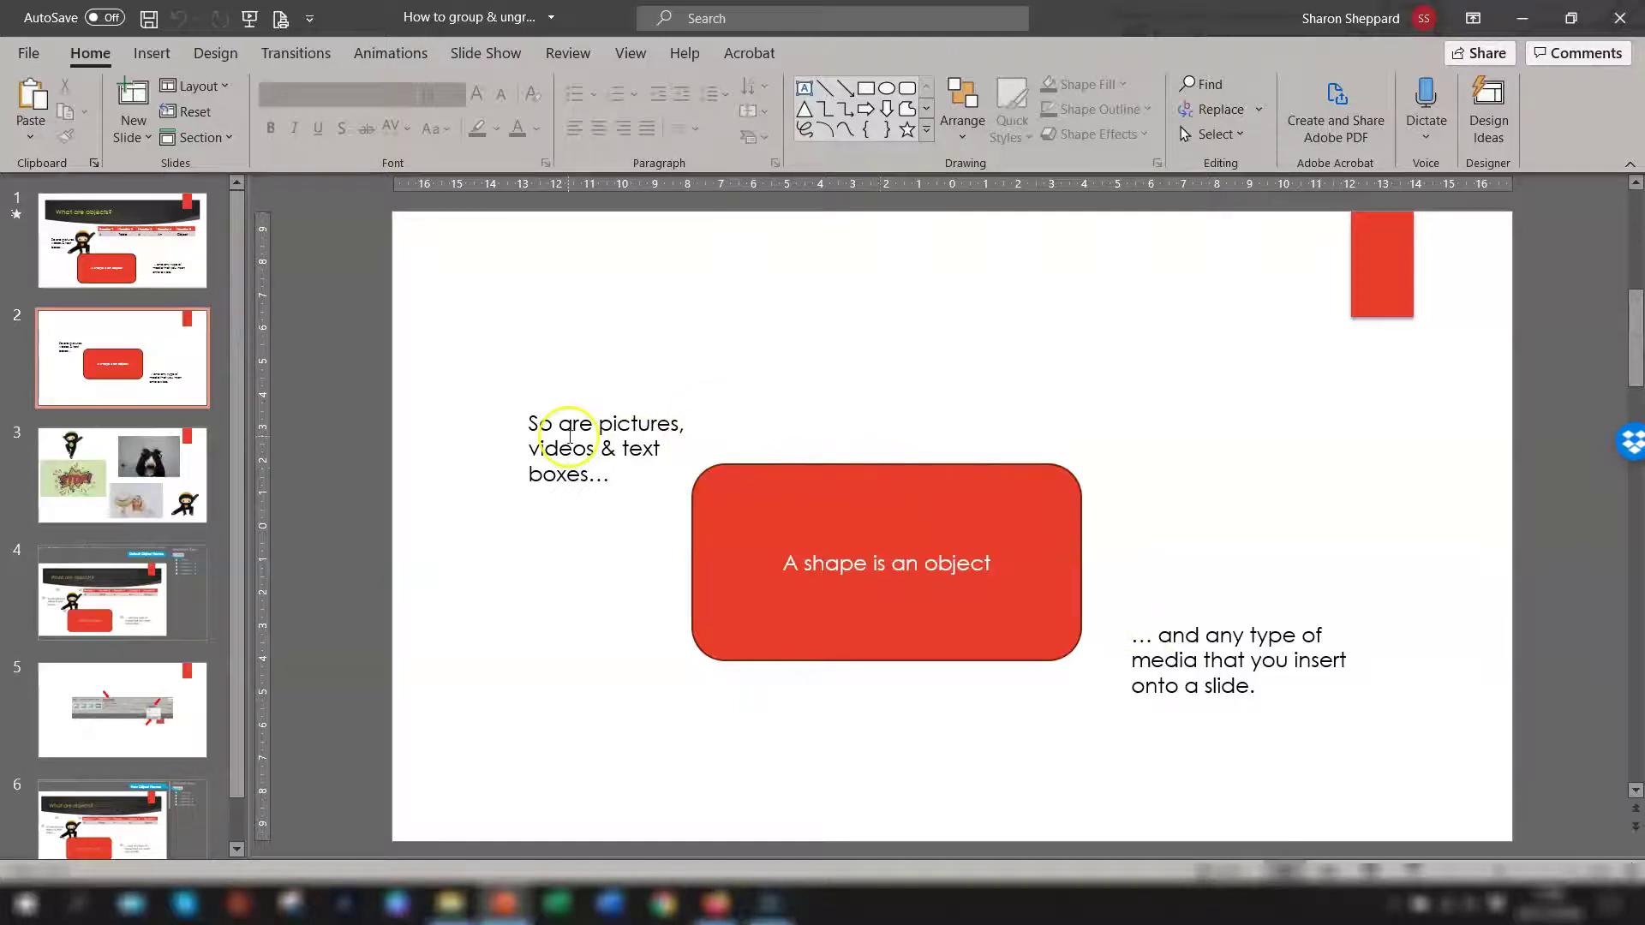
{"action": "left_click", "coordinate": [604, 432]}
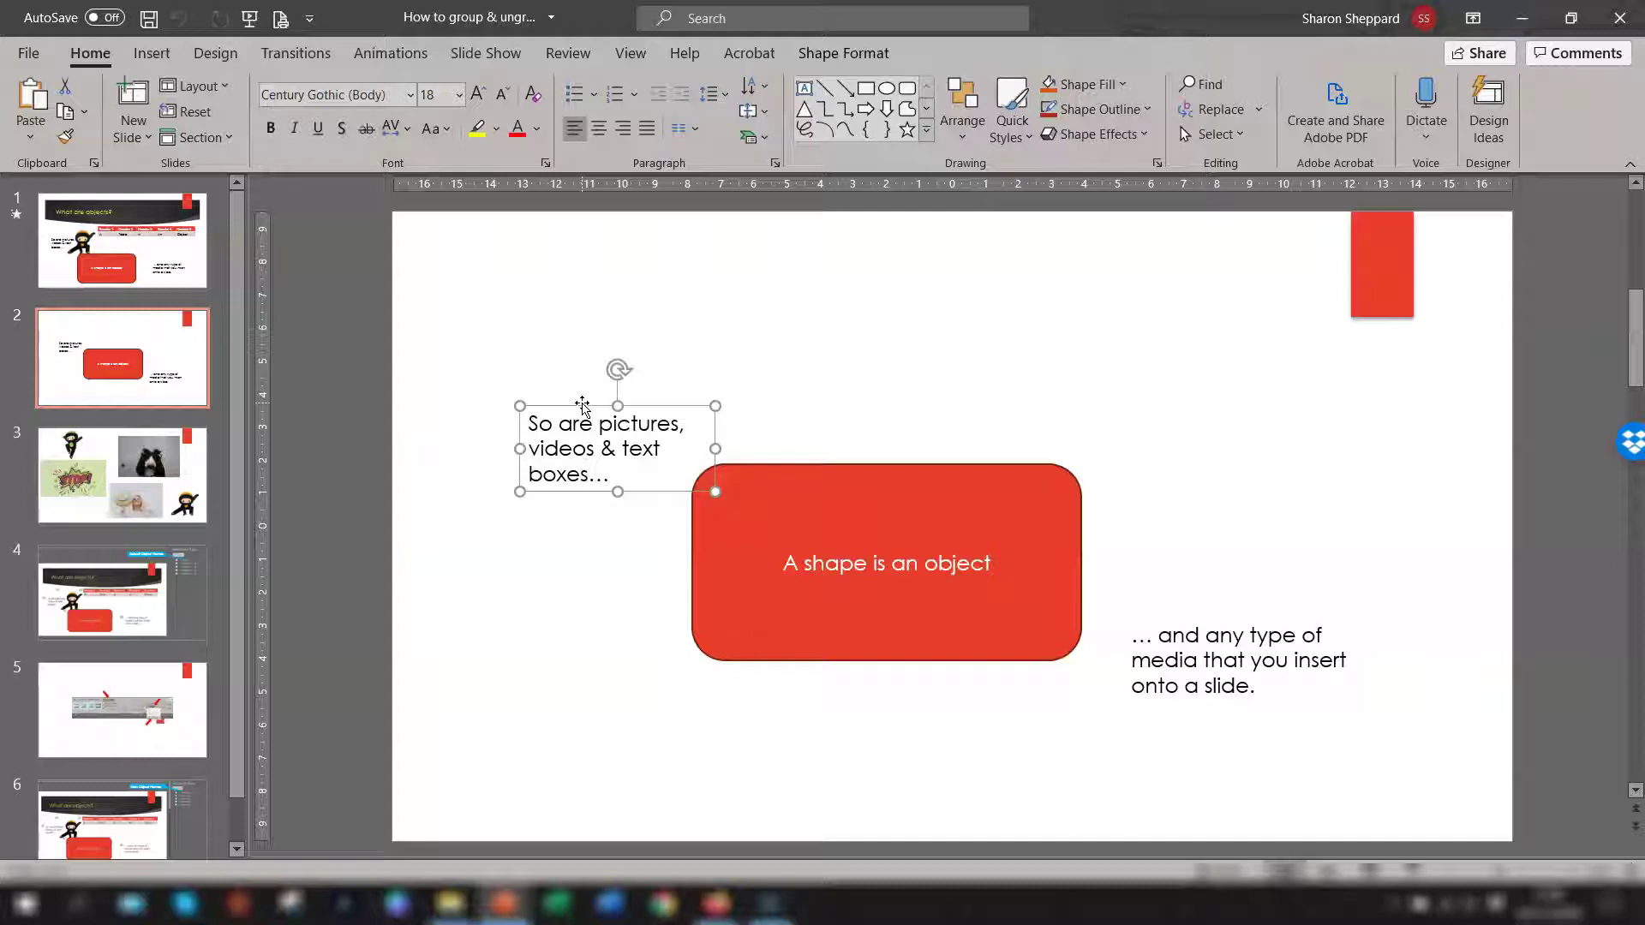
{"action": "left_click", "coordinate": [881, 474], "text": "shift"}
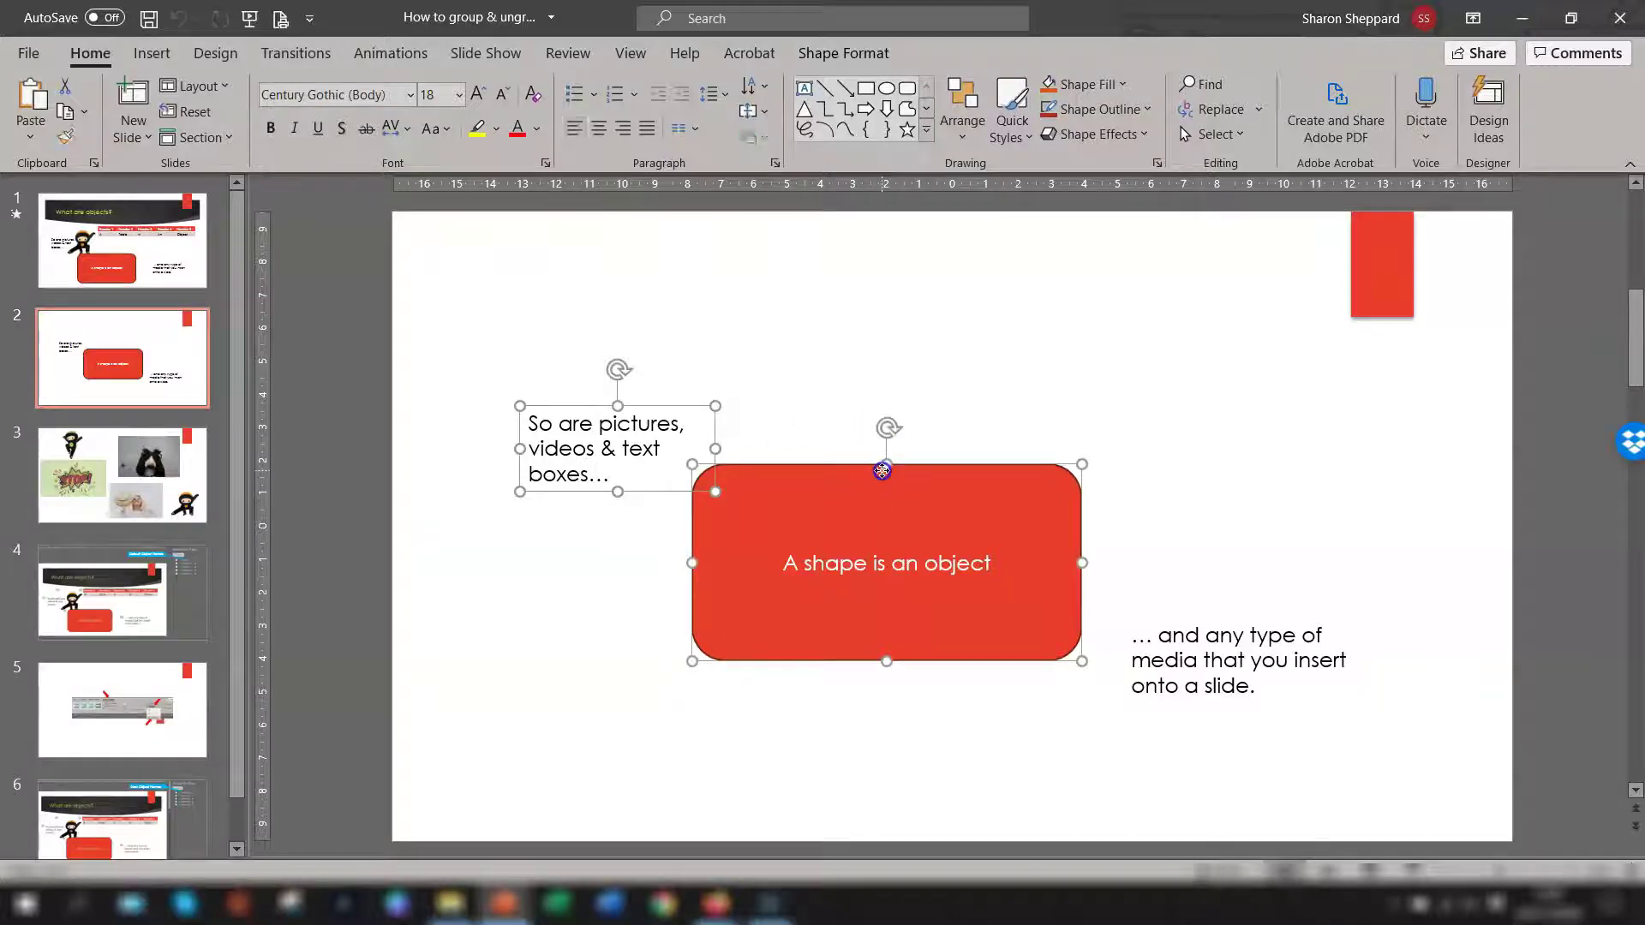
{"action": "left_click", "coordinate": [1243, 648], "text": "shift"}
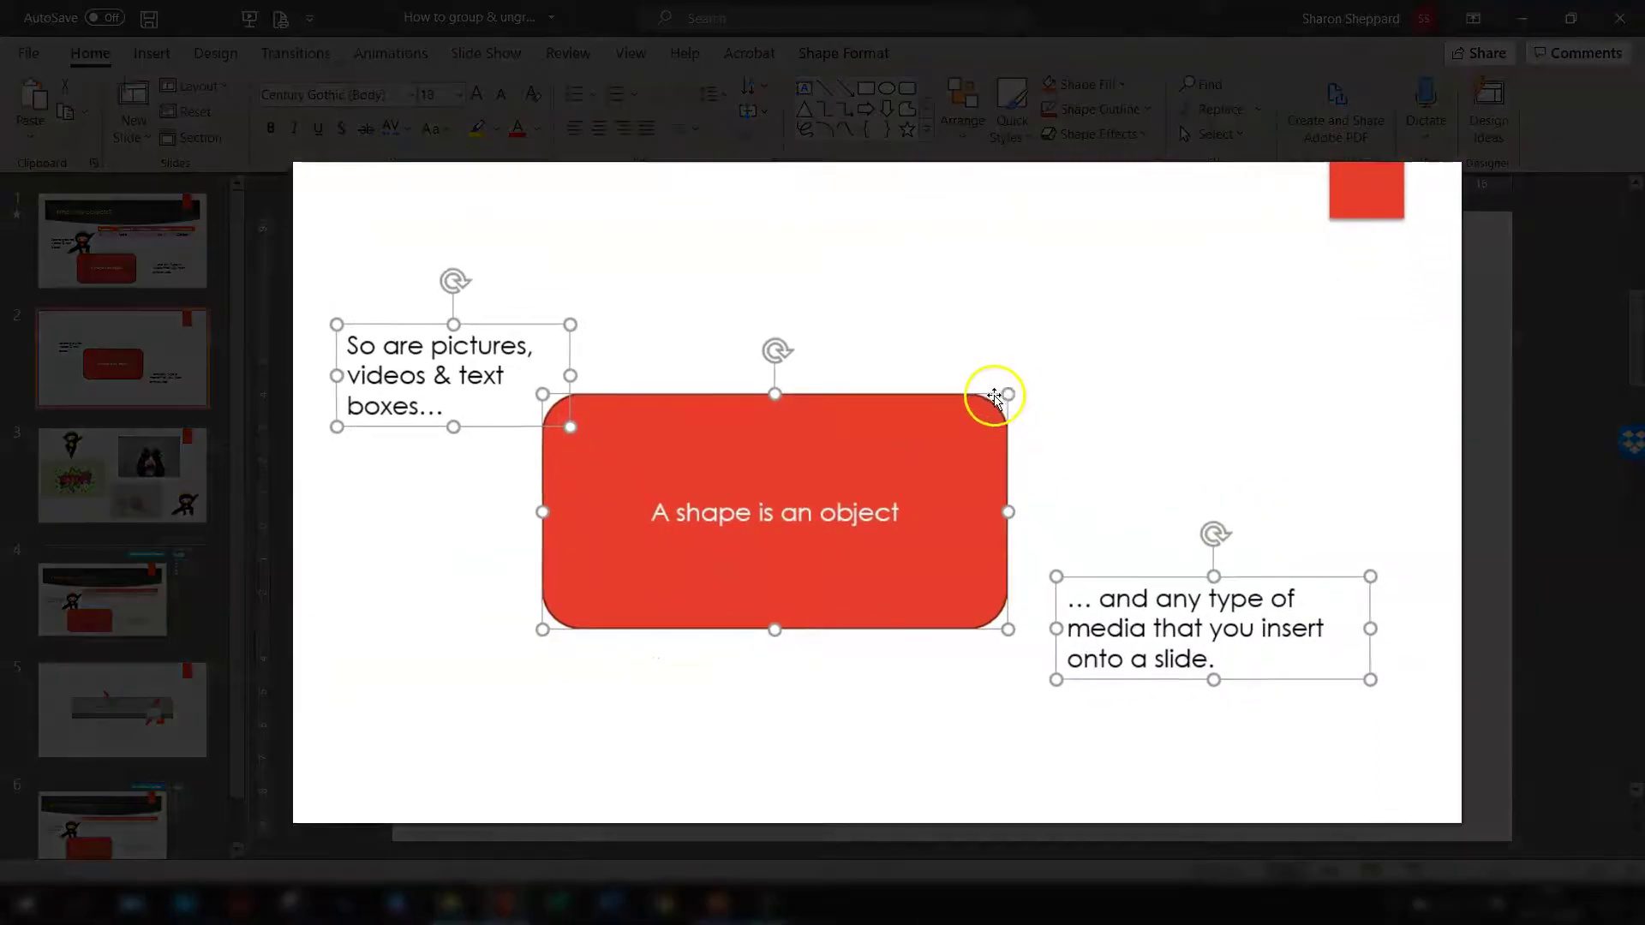
{"action": "right_click", "coordinate": [545, 325]}
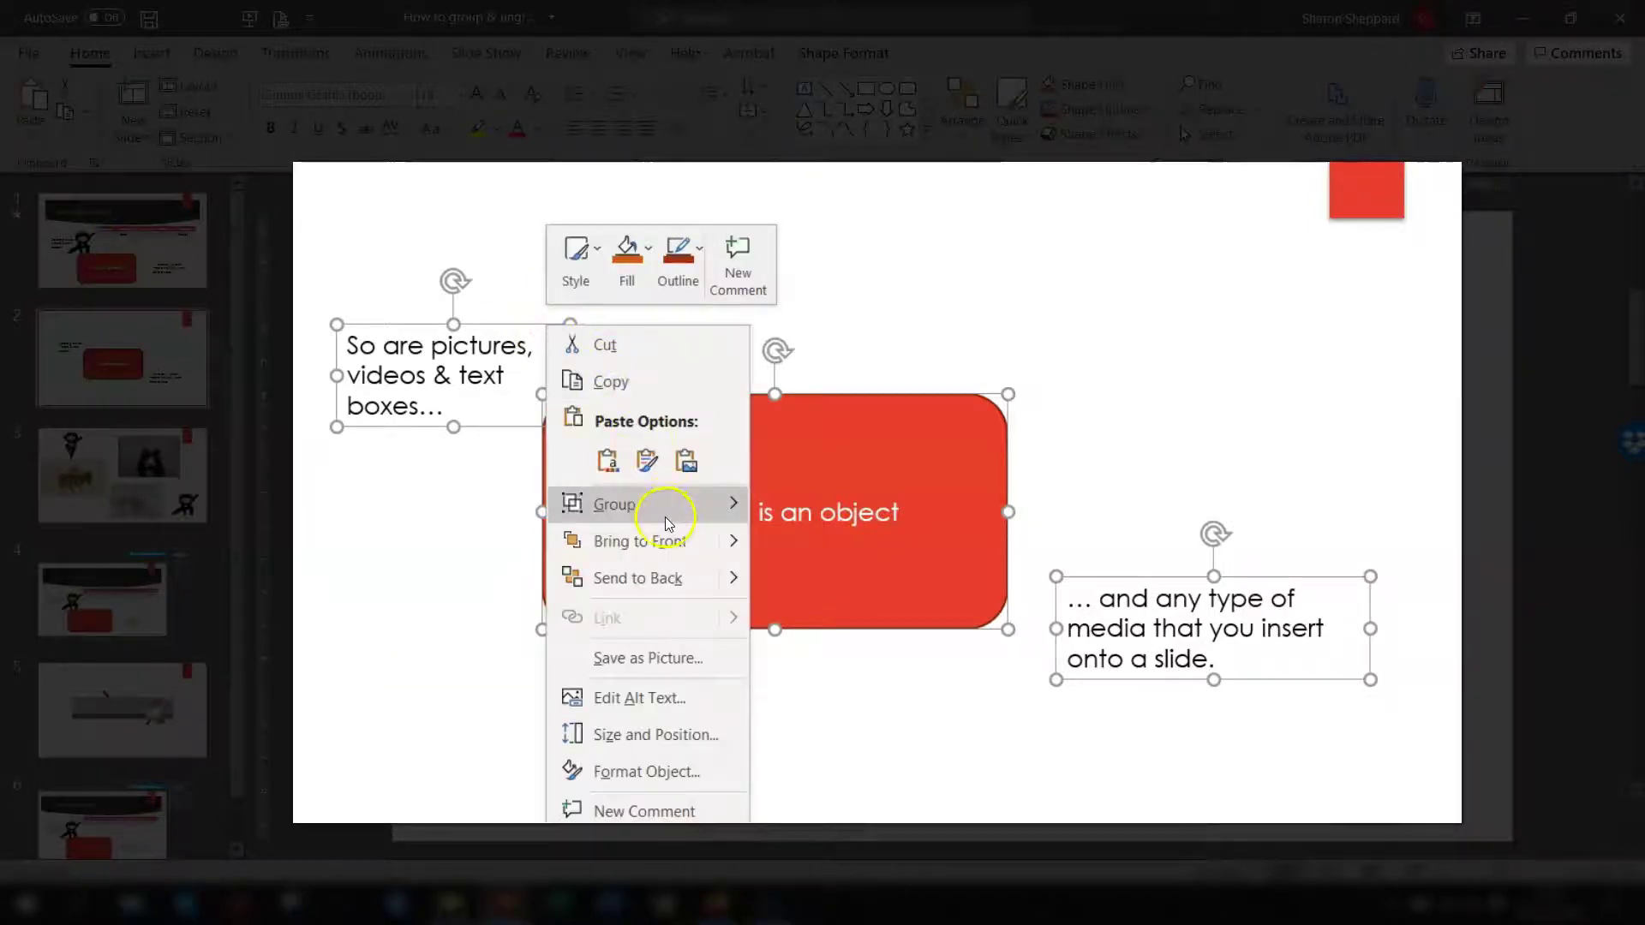
- Group the three objects, then nudge the group and enlarge it from its top-left corner
{"action": "mouse_move", "coordinate": [718, 511]}
{"action": "left_click", "coordinate": [810, 506]}
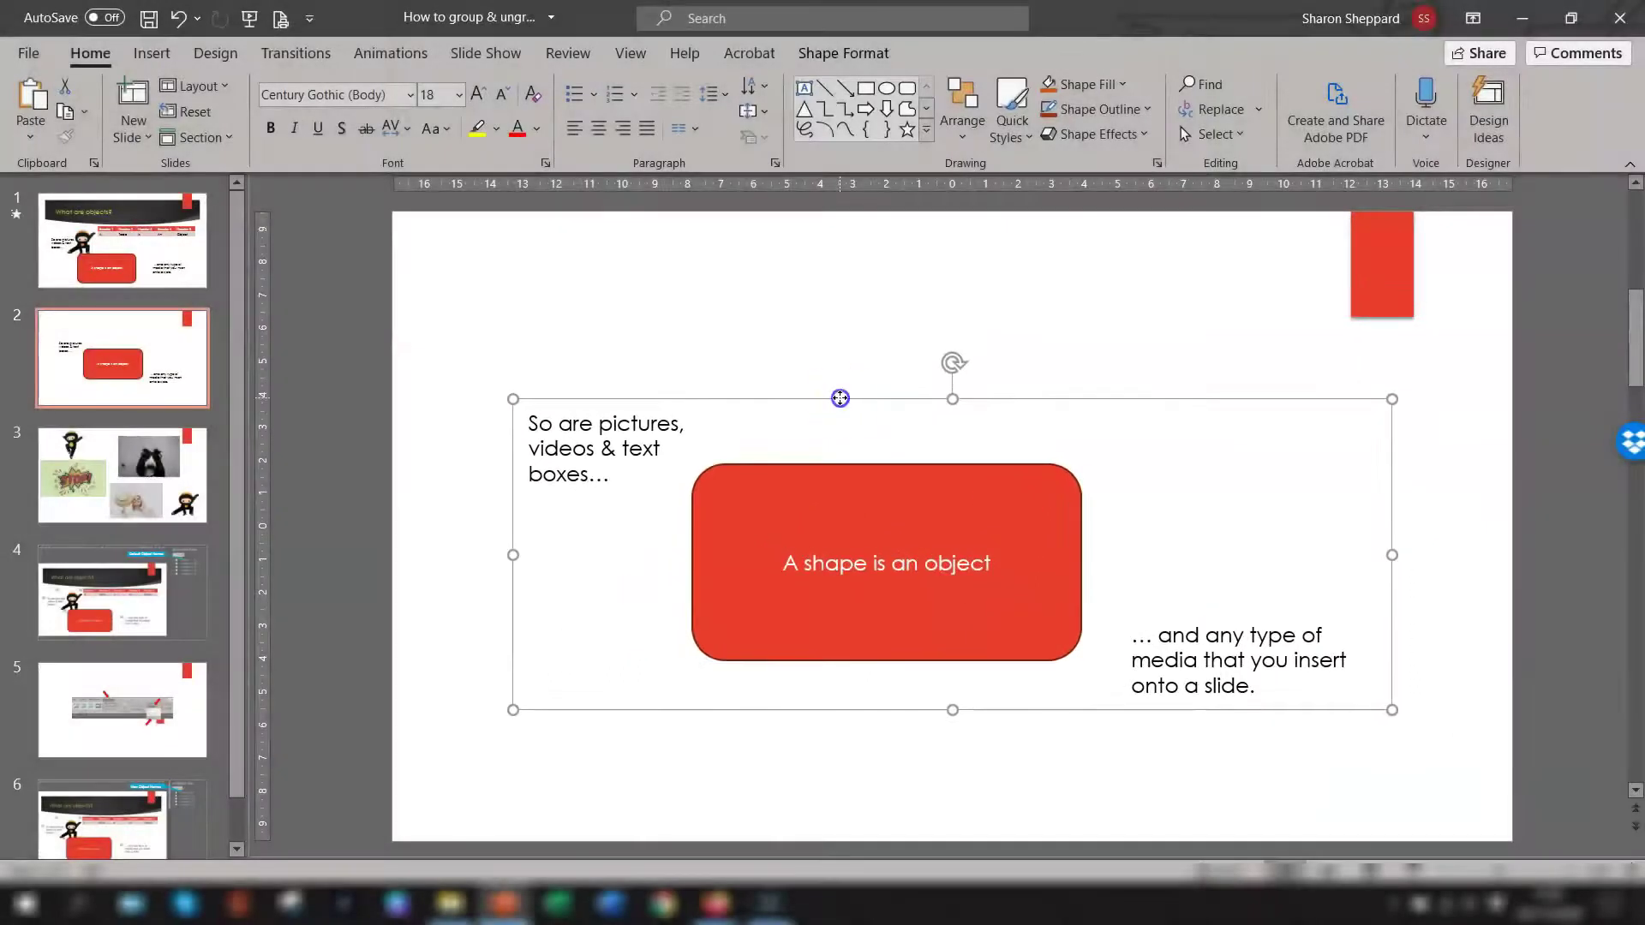
{"action": "mouse_move", "coordinate": [841, 398]}
{"action": "left_mouse_down"}
{"action": "mouse_move", "coordinate": [899, 375]}
{"action": "mouse_move", "coordinate": [834, 297]}
{"action": "mouse_move", "coordinate": [848, 444]}
{"action": "mouse_move", "coordinate": [899, 476]}
{"action": "mouse_move", "coordinate": [778, 312]}
{"action": "mouse_move", "coordinate": [794, 433]}
{"action": "mouse_move", "coordinate": [842, 383]}
{"action": "left_mouse_up"}
{"action": "left_click_drag", "start_coordinate": [515, 383], "coordinate": [460, 313]}
{"action": "left_click_drag", "start_coordinate": [868, 317], "coordinate": [877, 353]}
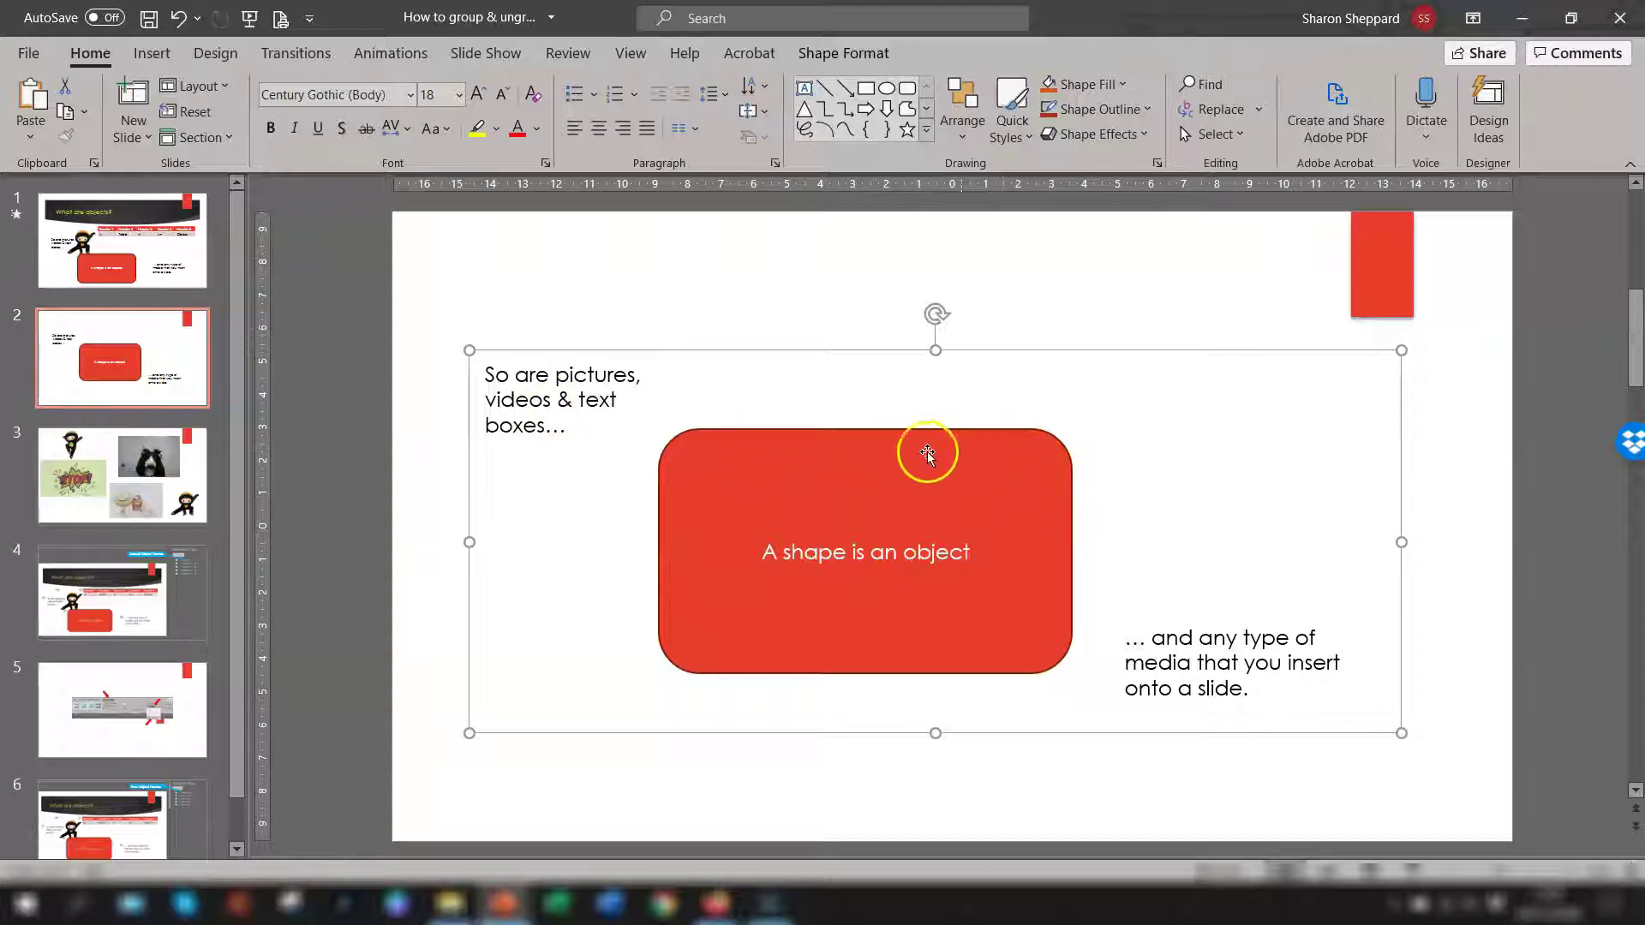
{"action": "left_click", "coordinate": [882, 438]}
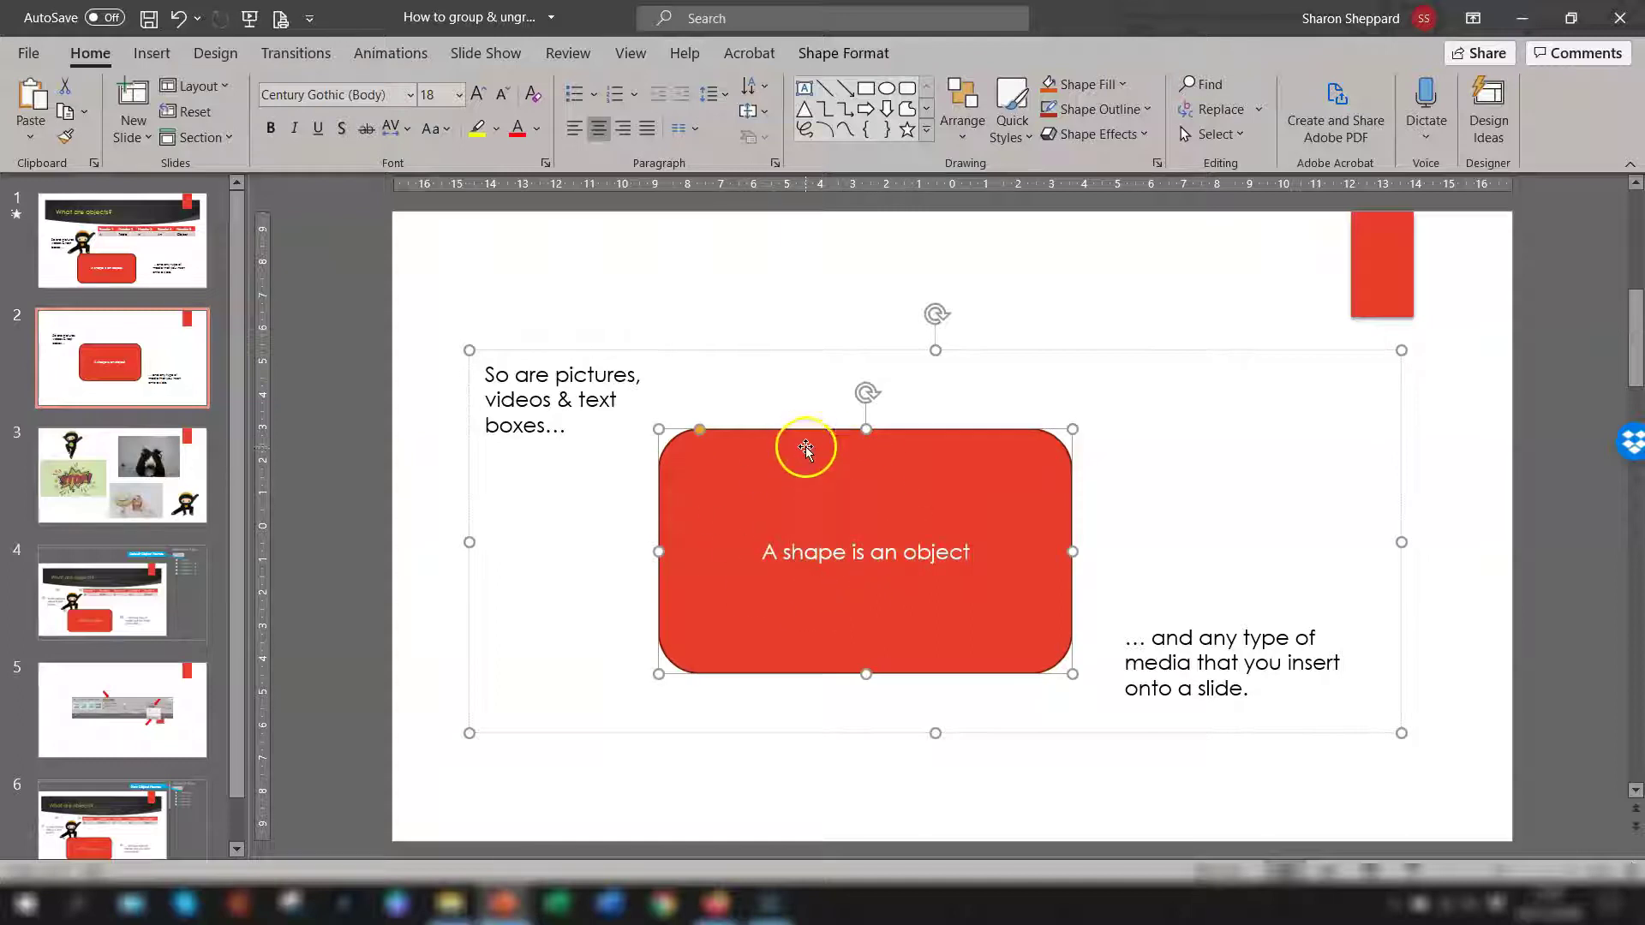
{"action": "left_click", "coordinate": [804, 351]}
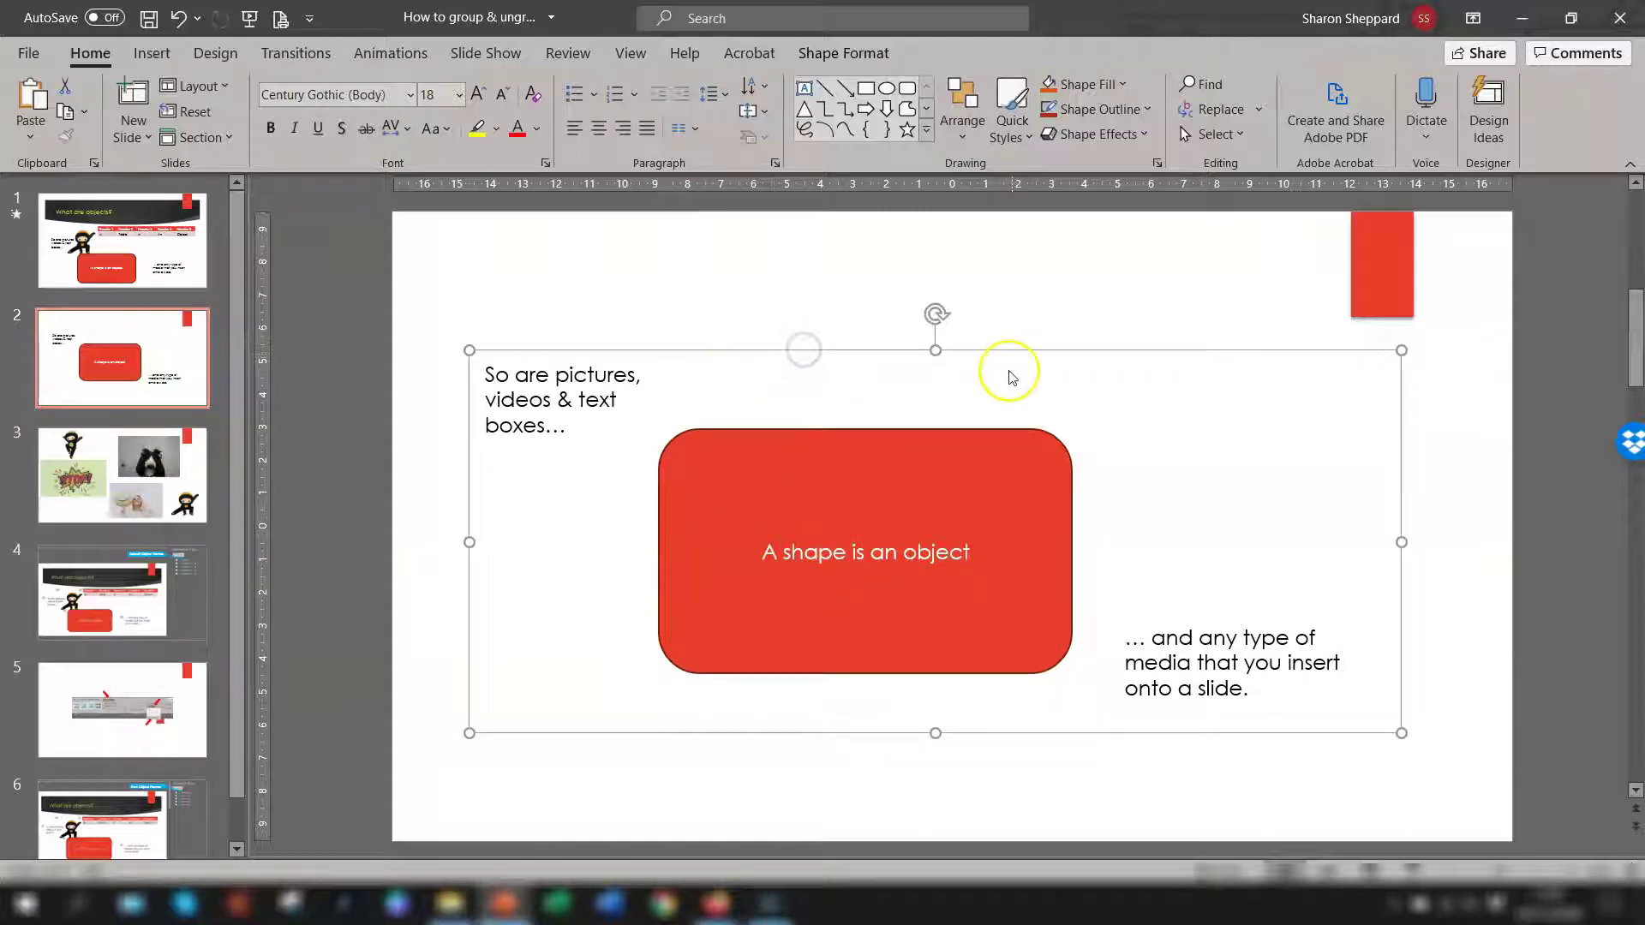
{"action": "left_click", "coordinate": [892, 433]}
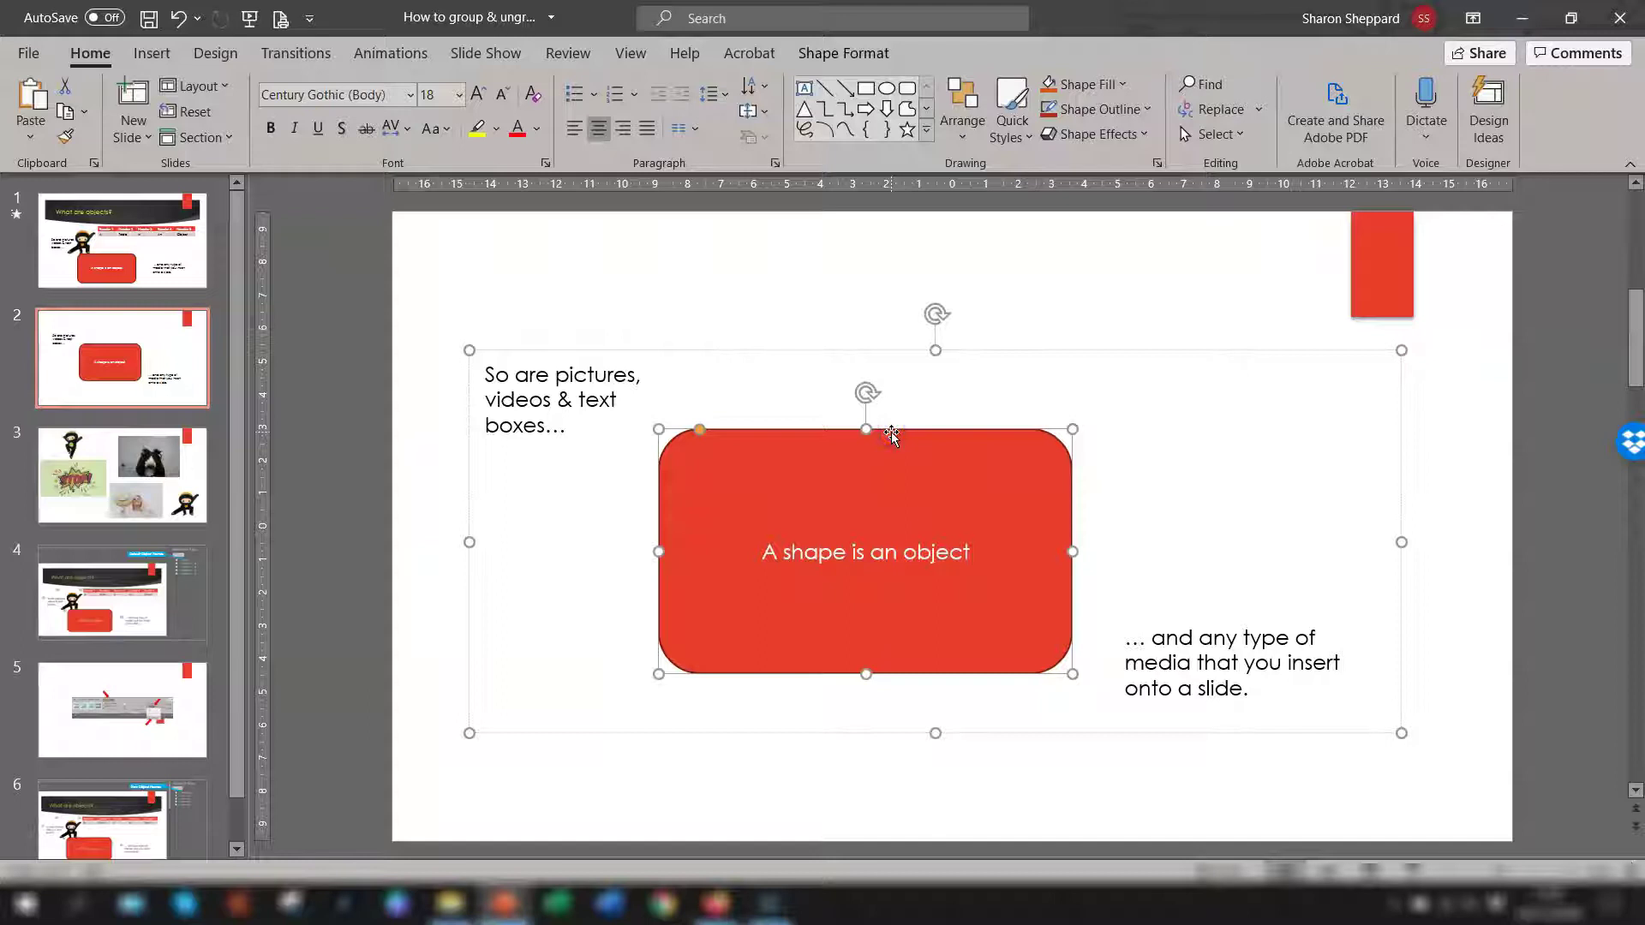
{"action": "left_click", "coordinate": [844, 53]}
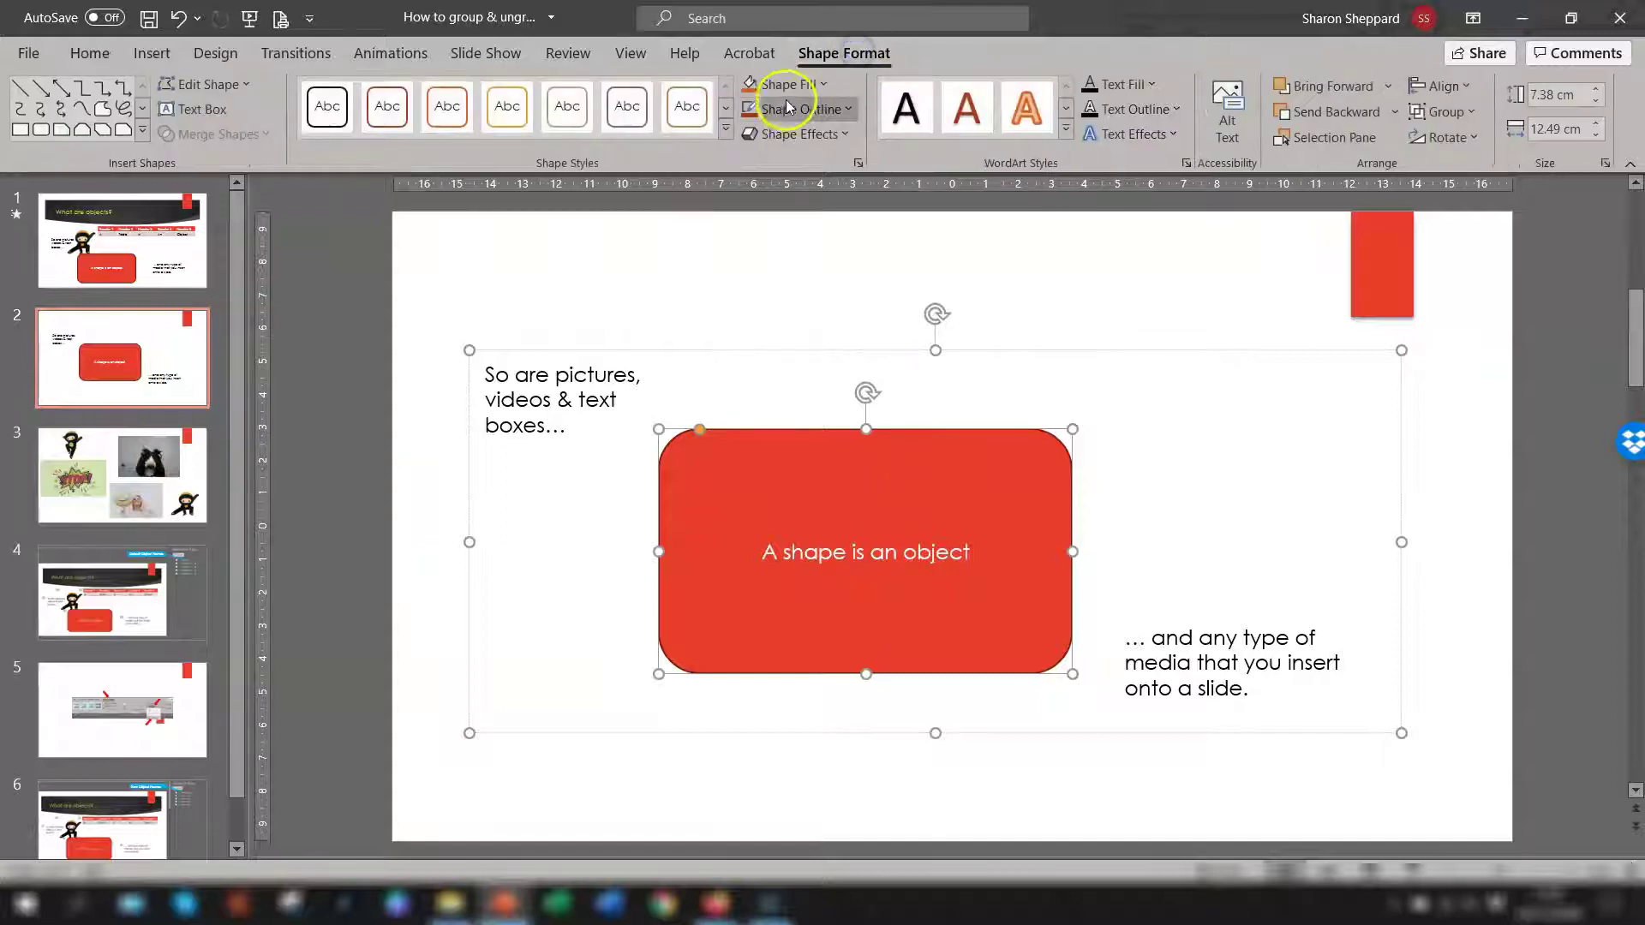
{"action": "left_click", "coordinate": [810, 84]}
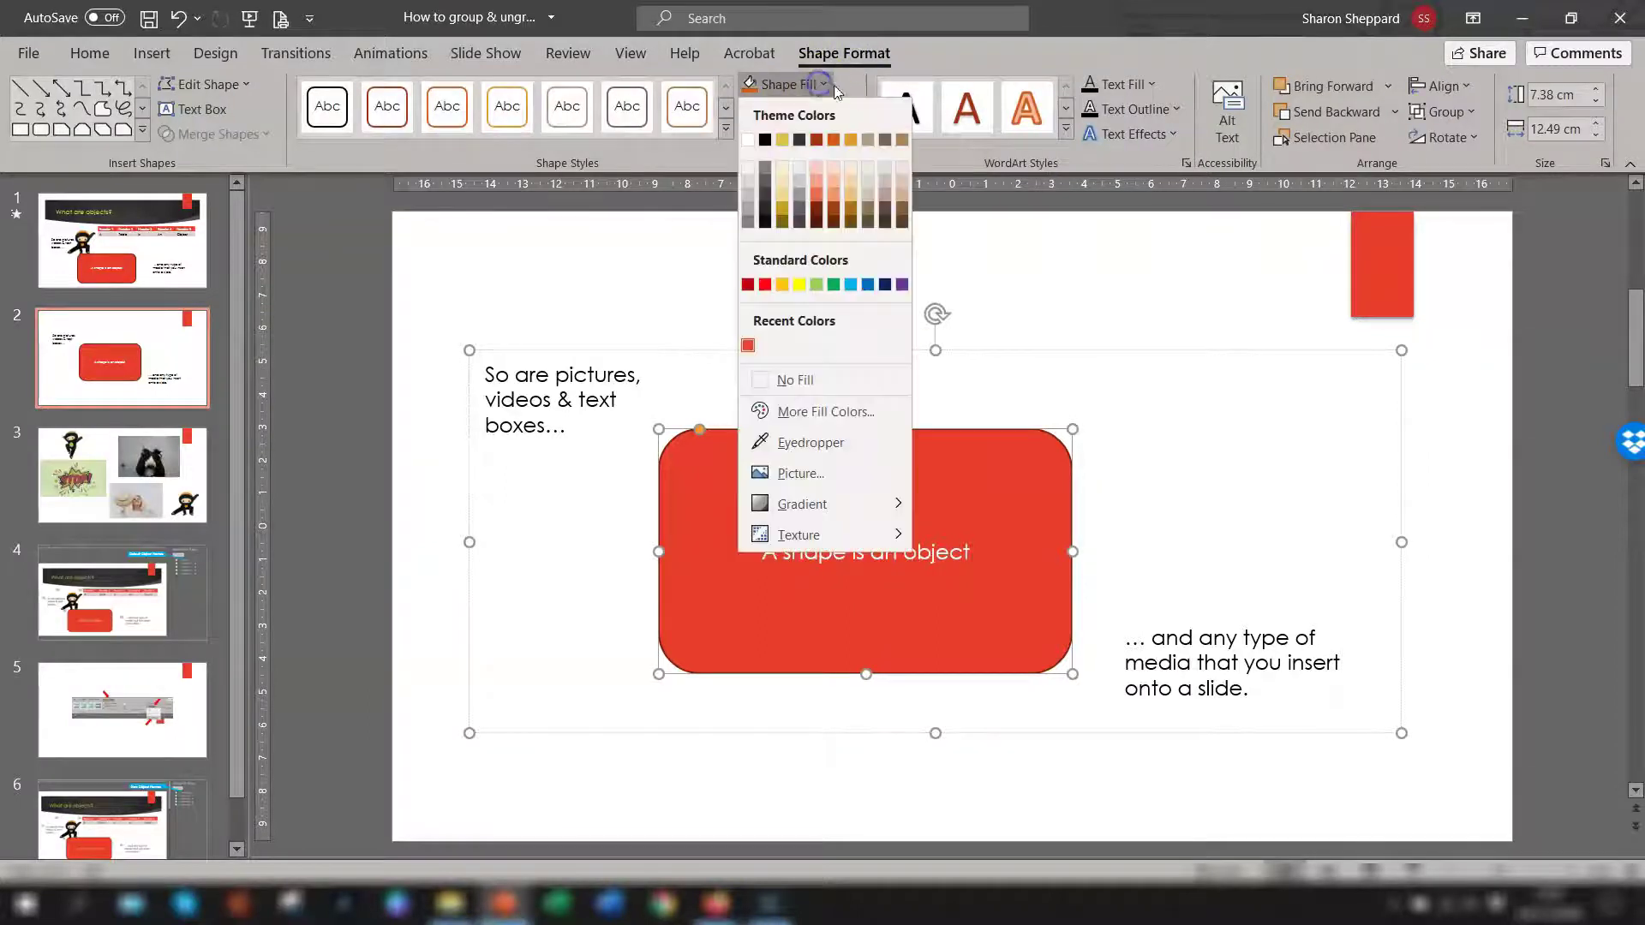
{"action": "left_click", "coordinate": [784, 179]}
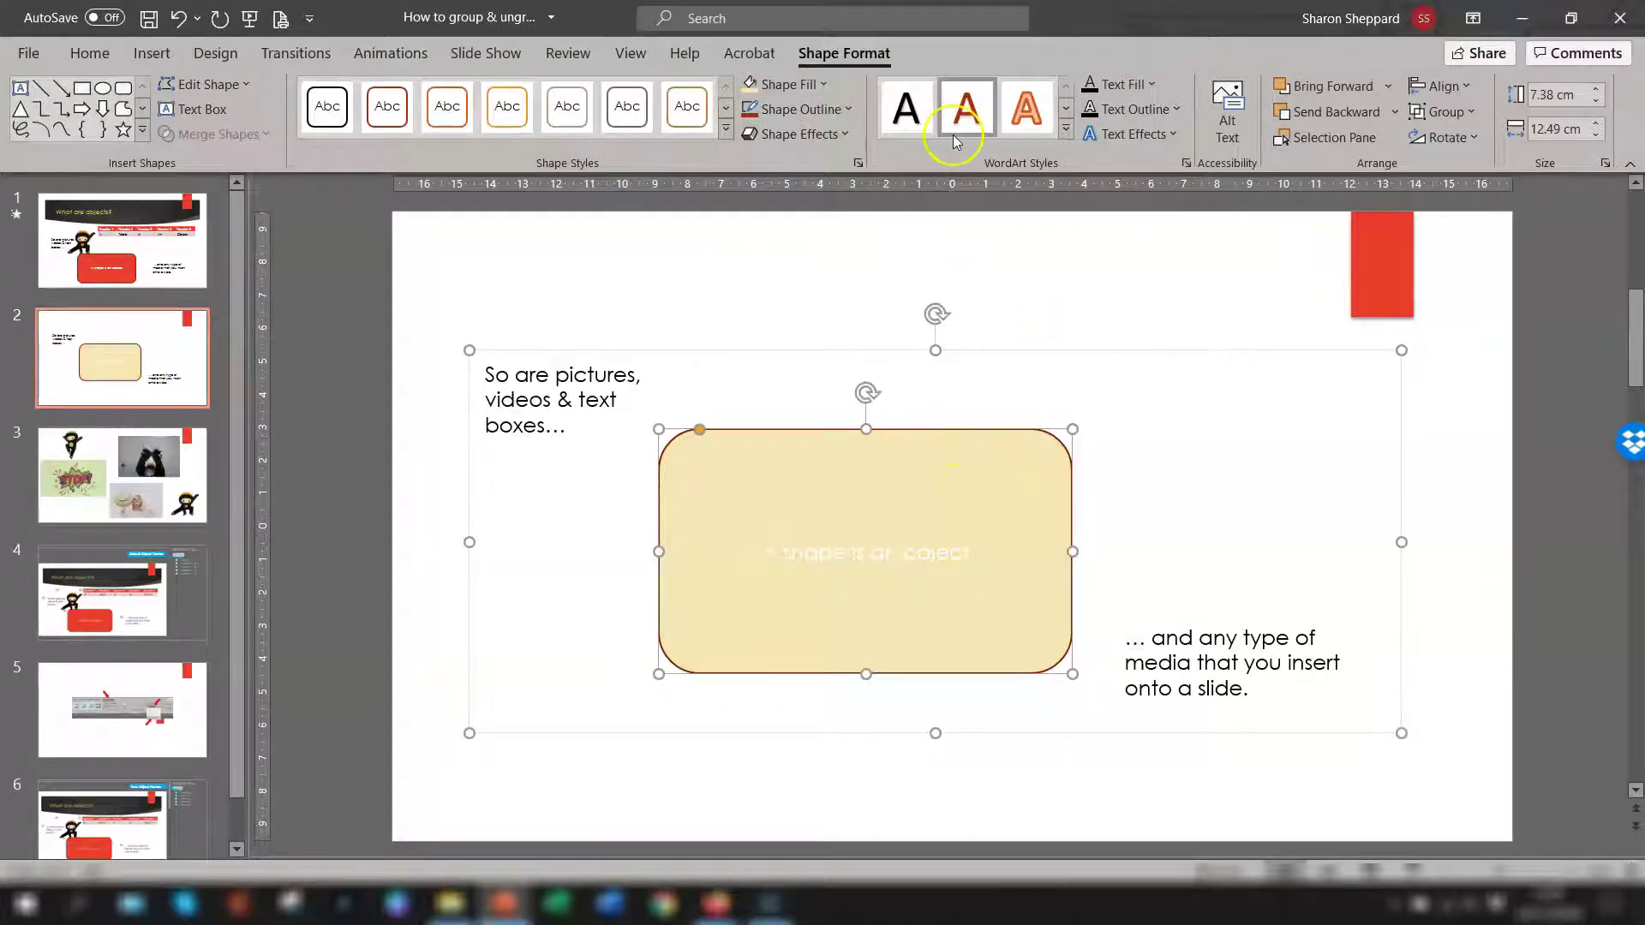
{"action": "left_click", "coordinate": [179, 18]}
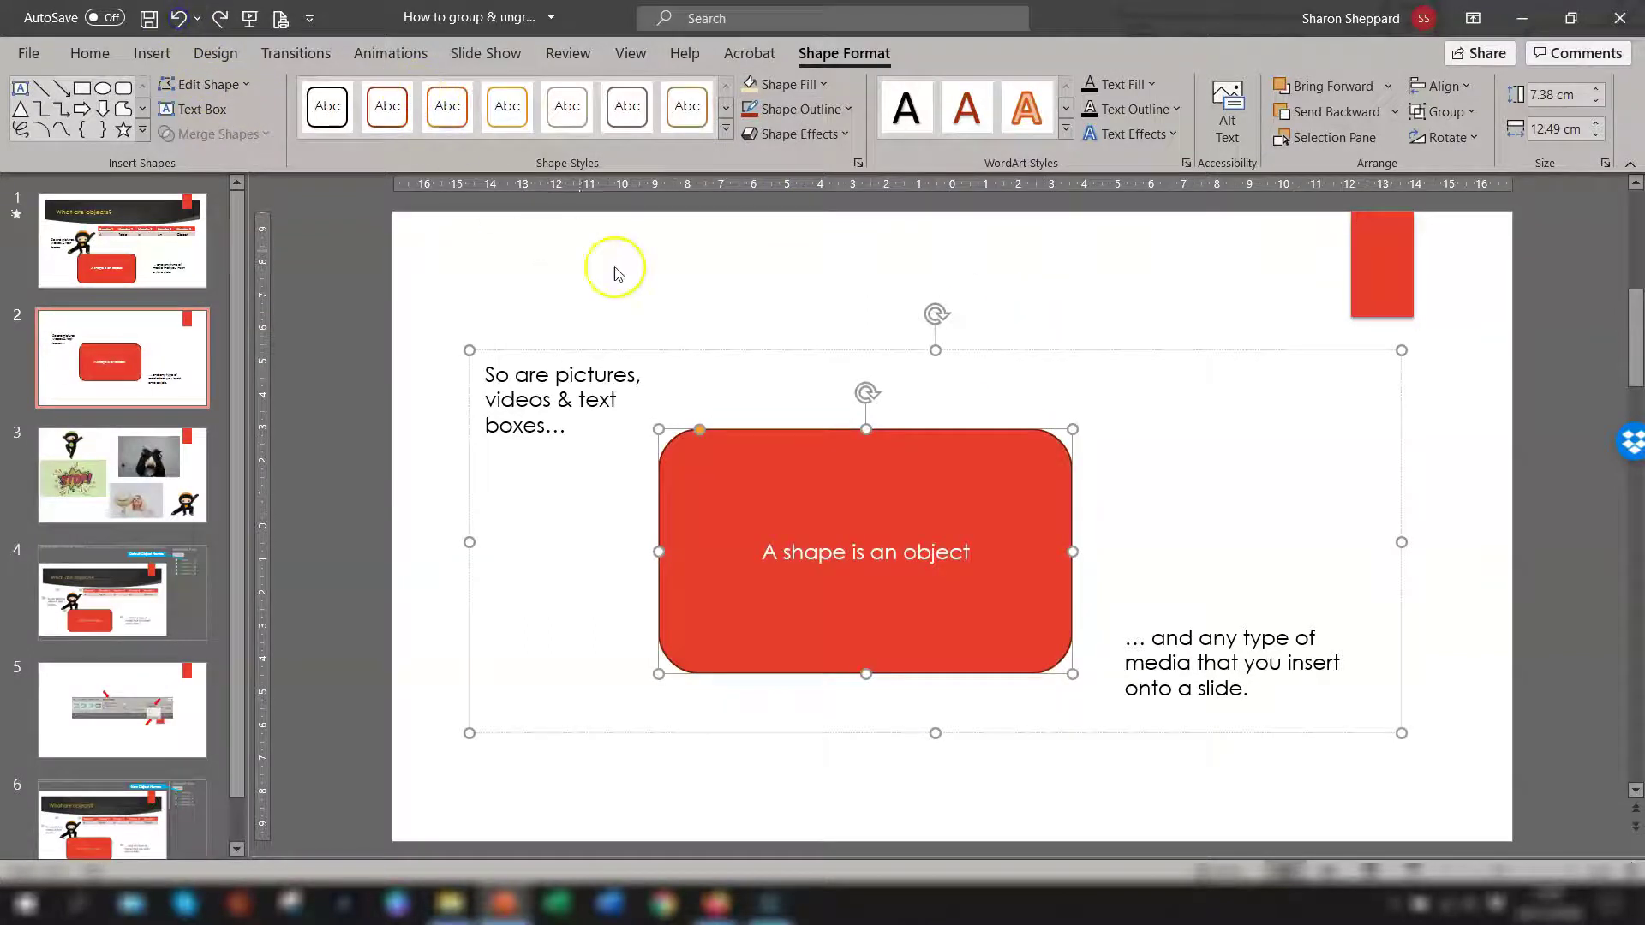
{"action": "left_click", "coordinate": [720, 352]}
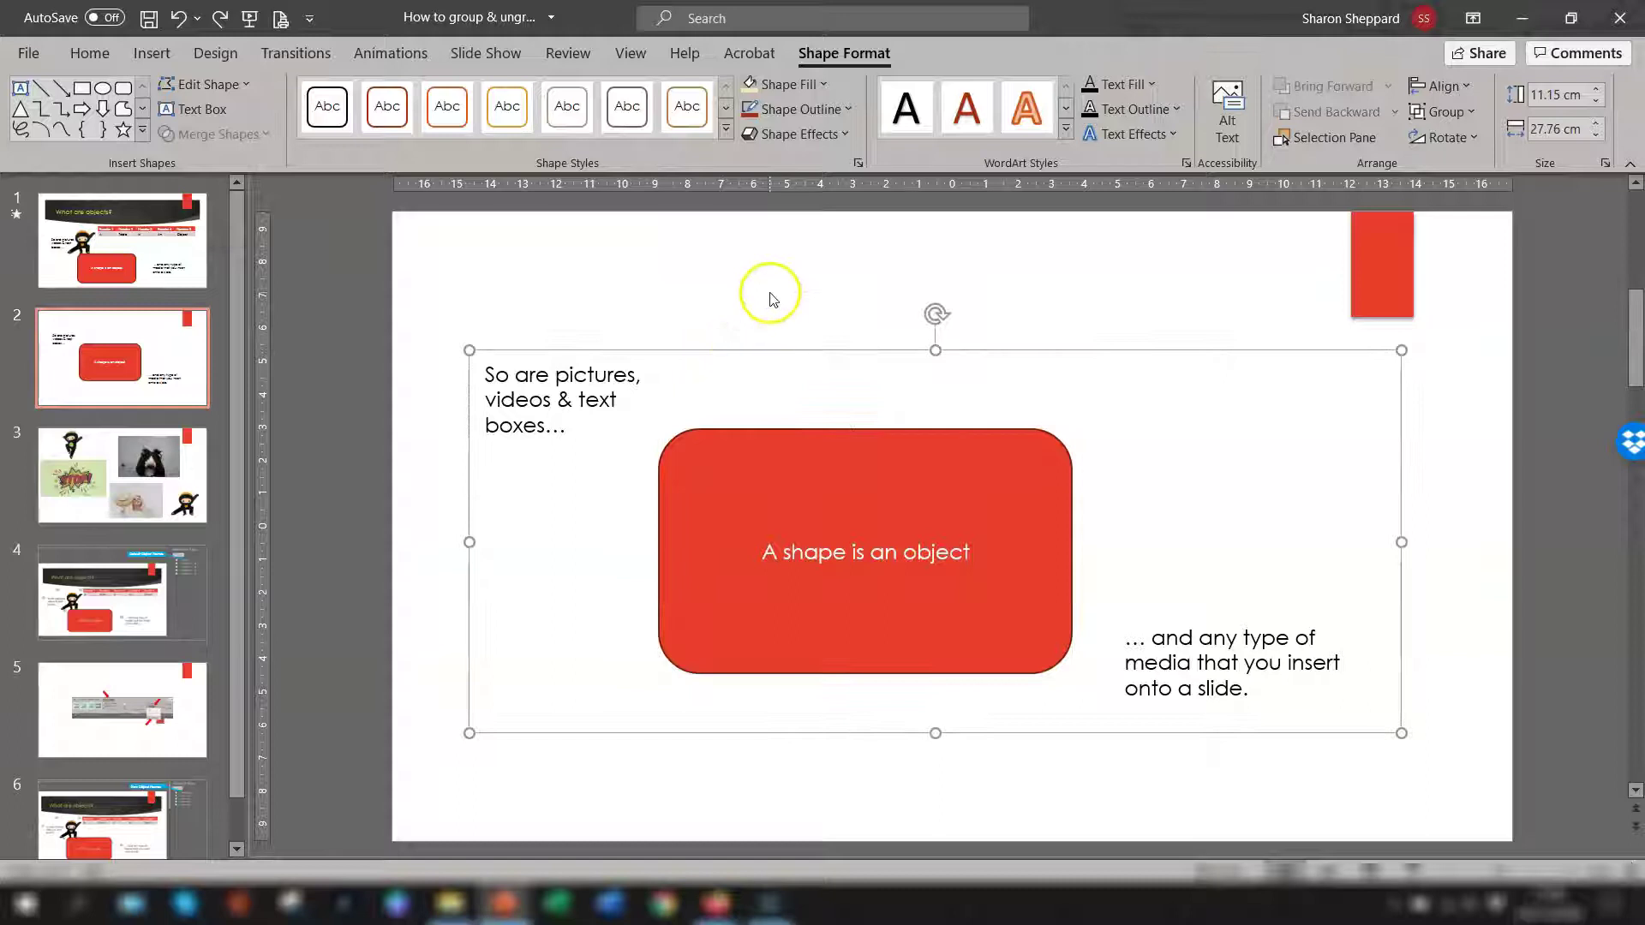
- Ungroup the shape and text boxes with Ctrl+Shift+G, then regroup them via Shape Format > Group
{"action": "key", "text": "ctrl+shift+g"}
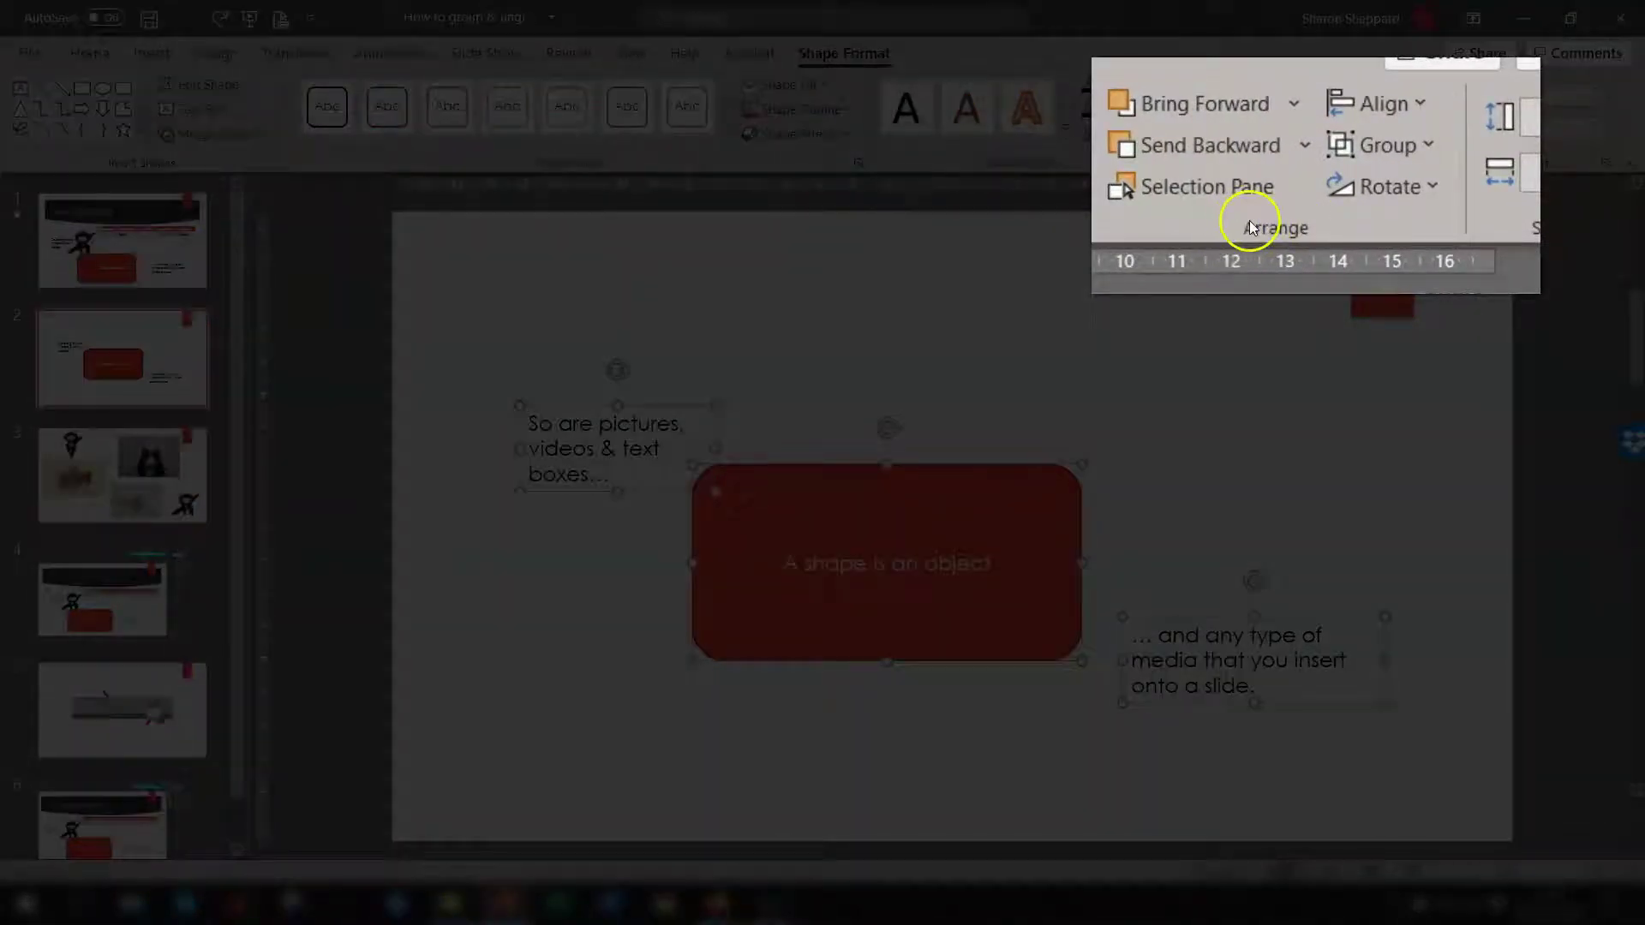
{"action": "left_click", "coordinate": [1431, 148]}
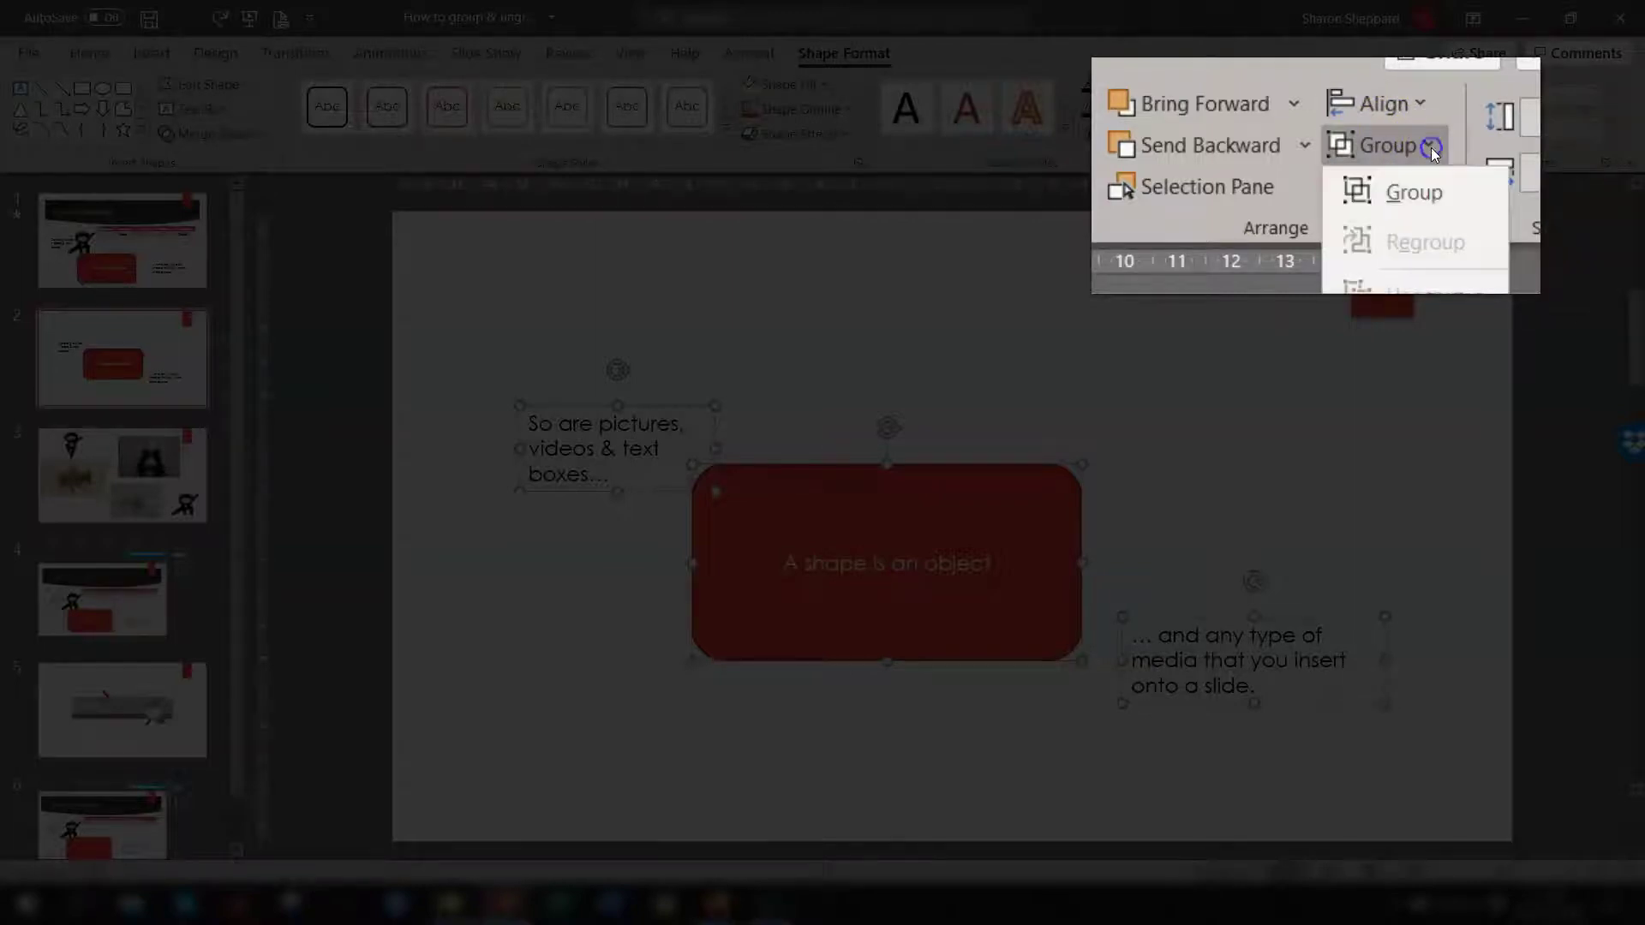
{"action": "left_click", "coordinate": [1382, 190]}
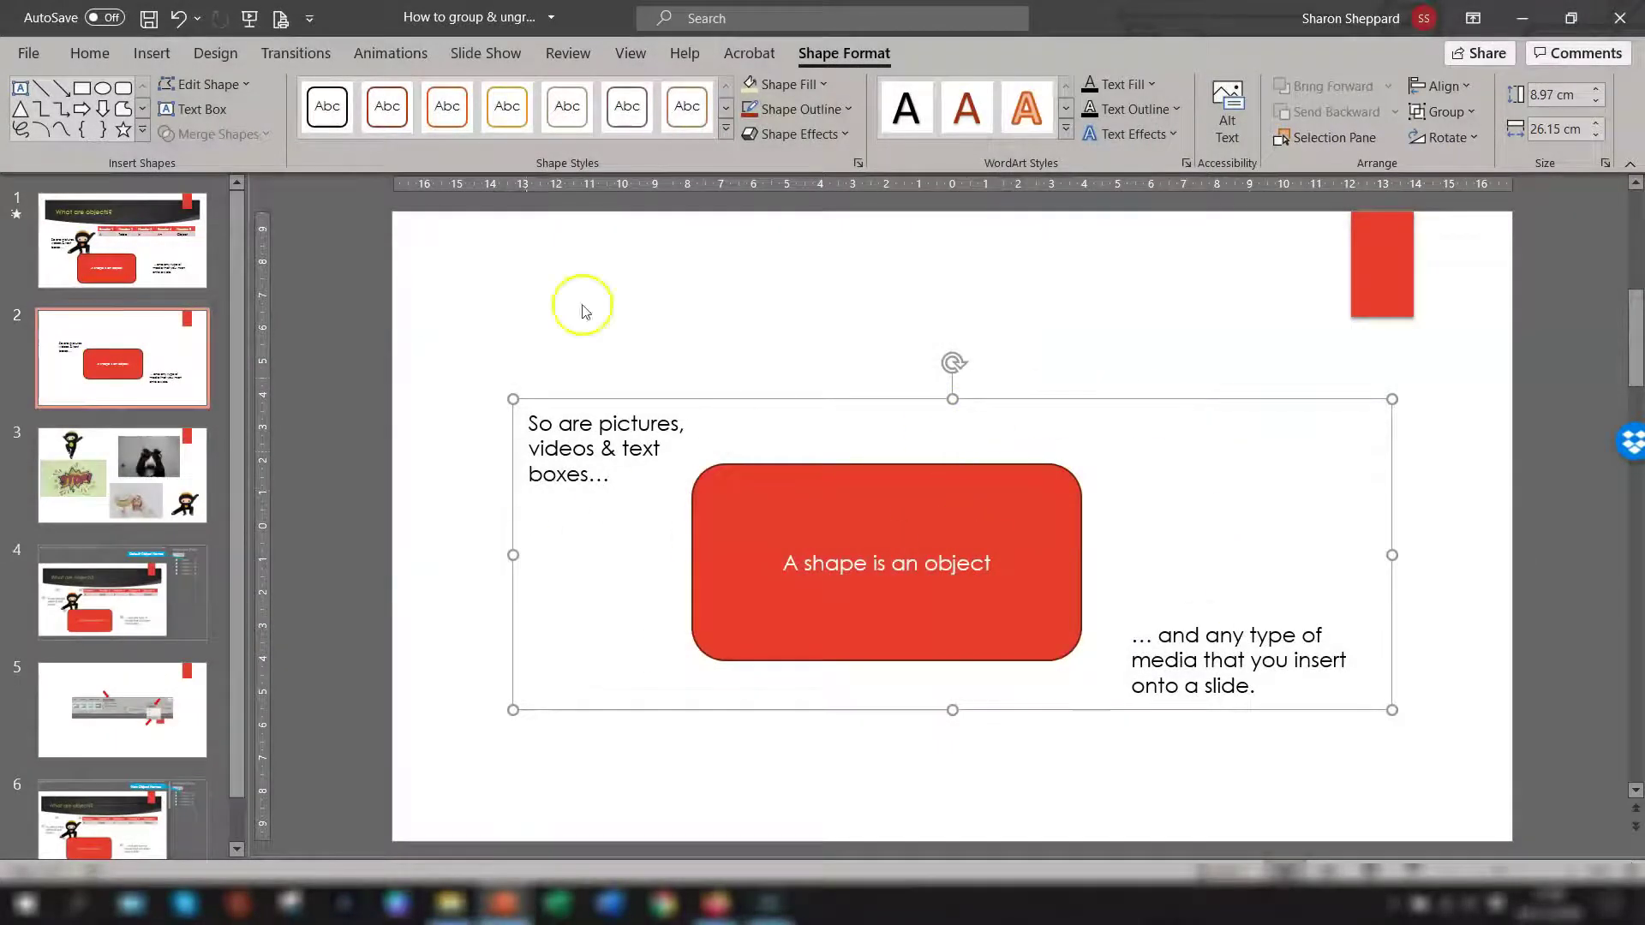
- Undo that regroup, regroup with Ctrl+G instead, and scroll down to slide 3
{"action": "key", "text": "ctrl+z"}
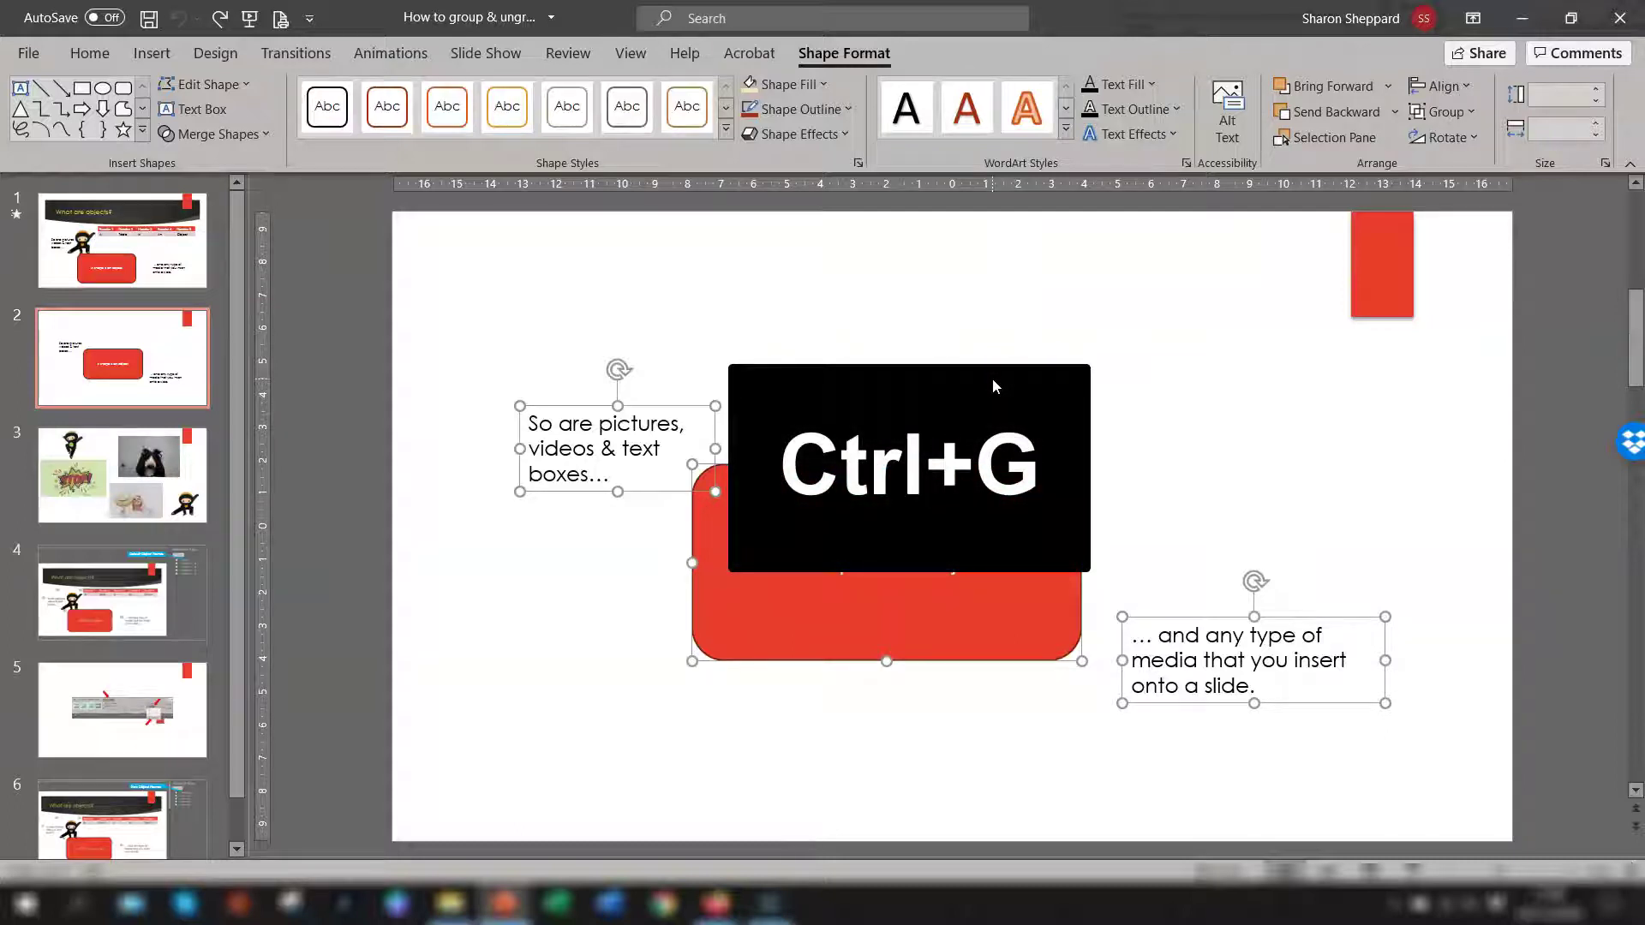
{"action": "key", "text": "ctrl+g"}
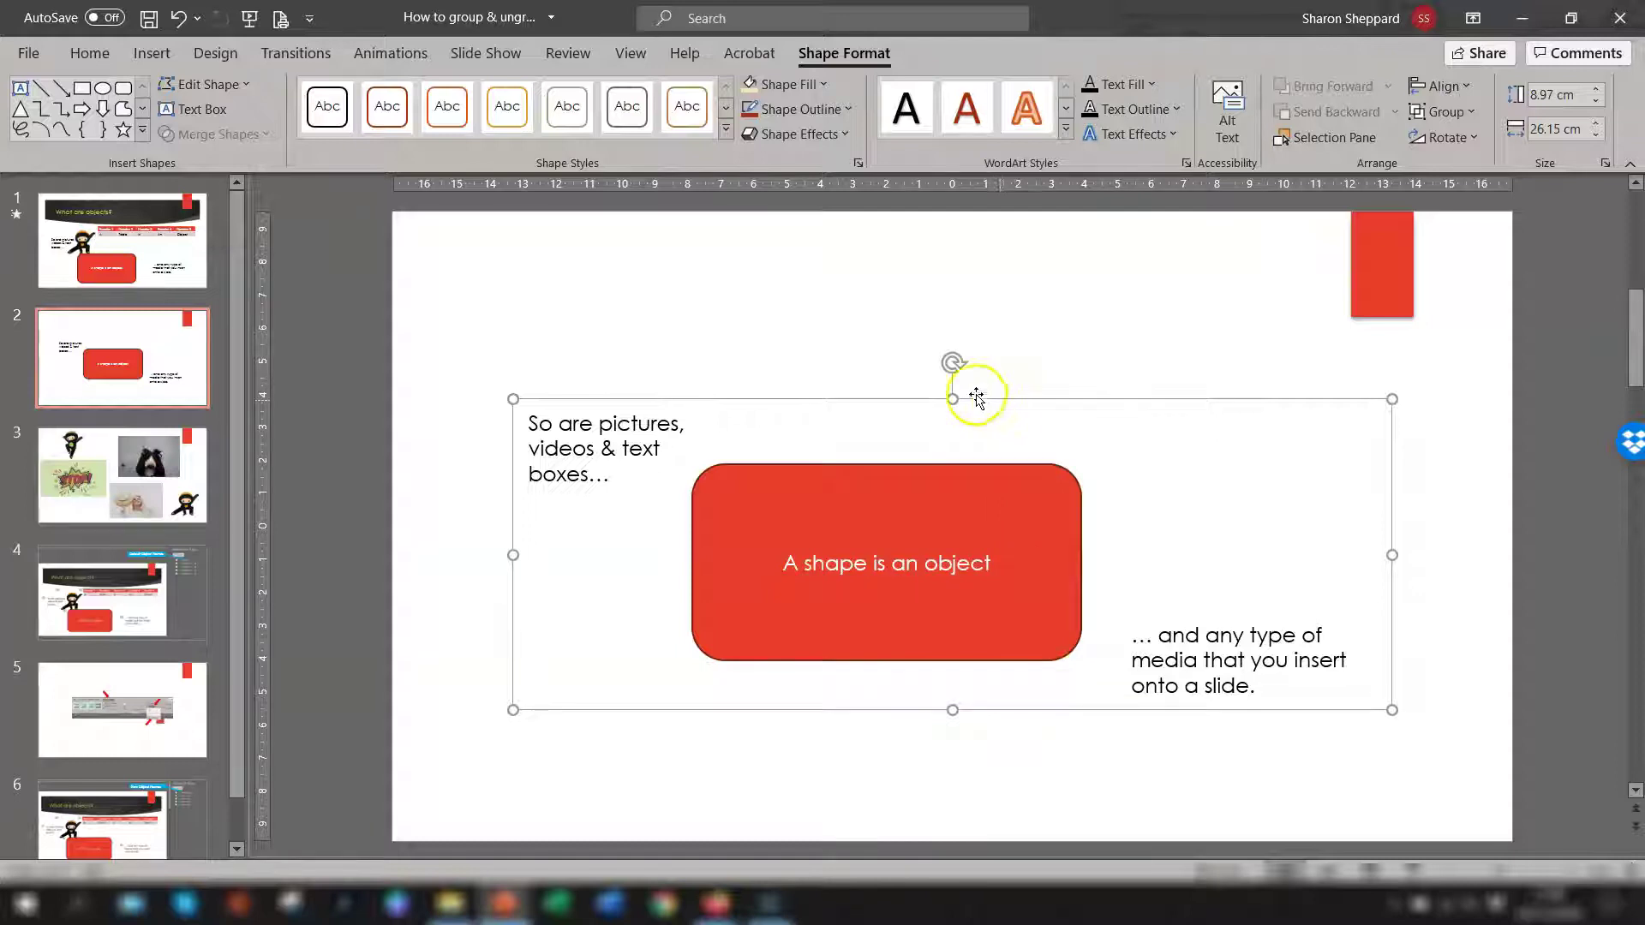
{"action": "left_click", "coordinate": [318, 409]}
{"action": "scroll", "coordinate": [851, 407], "scroll_direction": "down", "scroll_amount": 1}
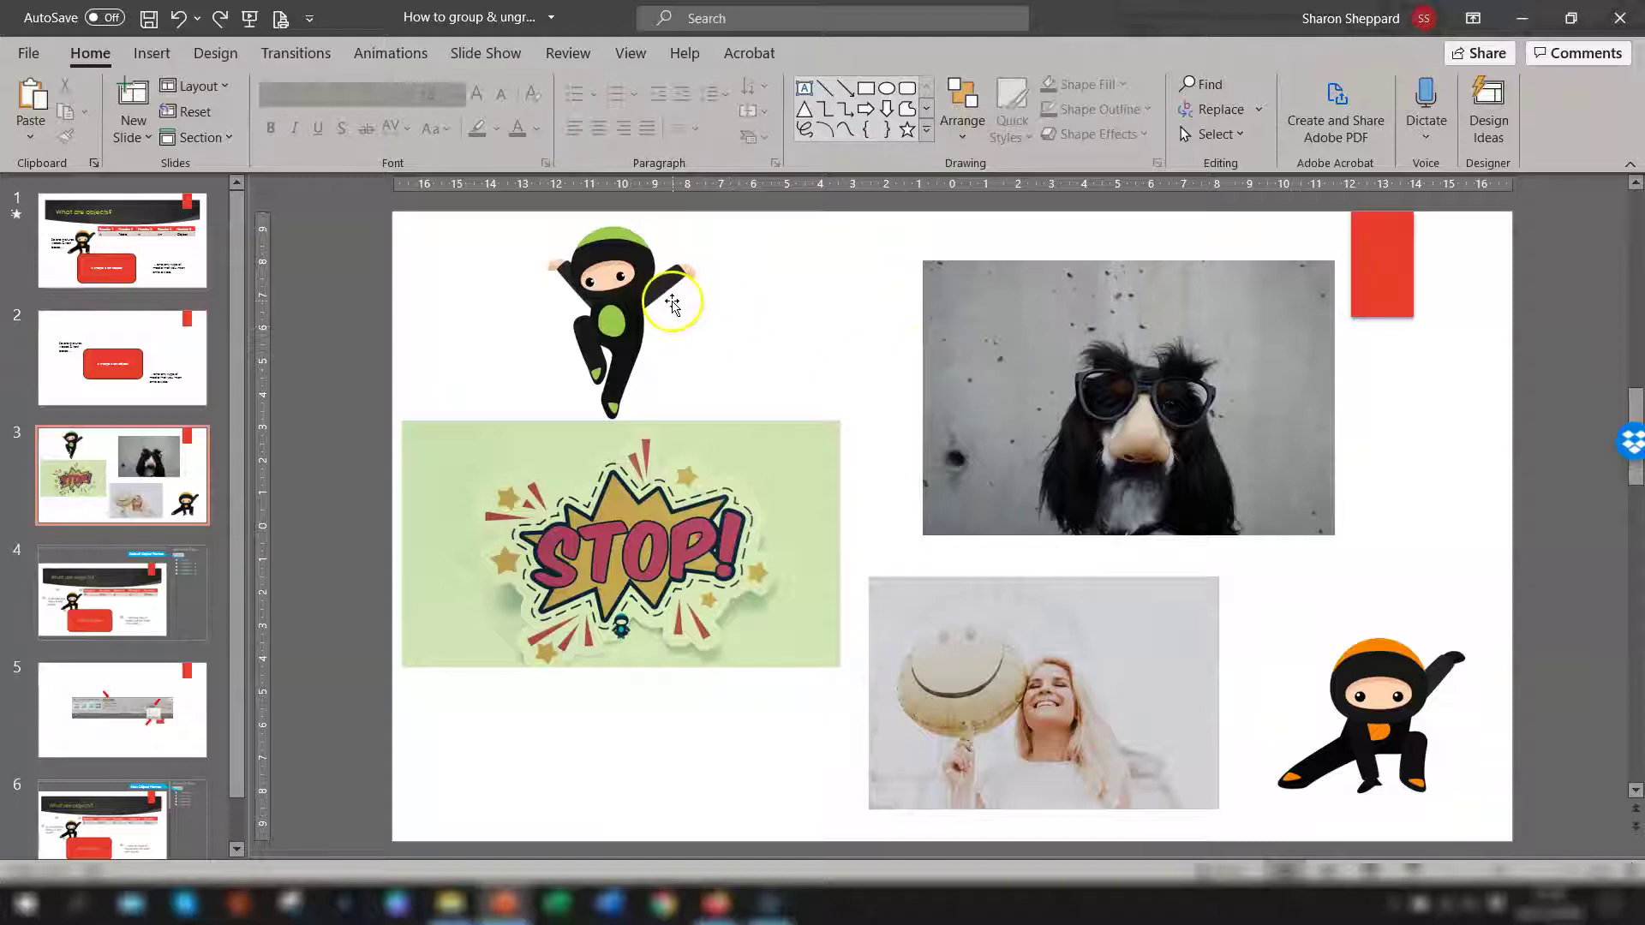
- Select the green ninja, STOP picture, dog photo, balloon-woman photo and orange ninja together
{"action": "left_click", "coordinate": [686, 416]}
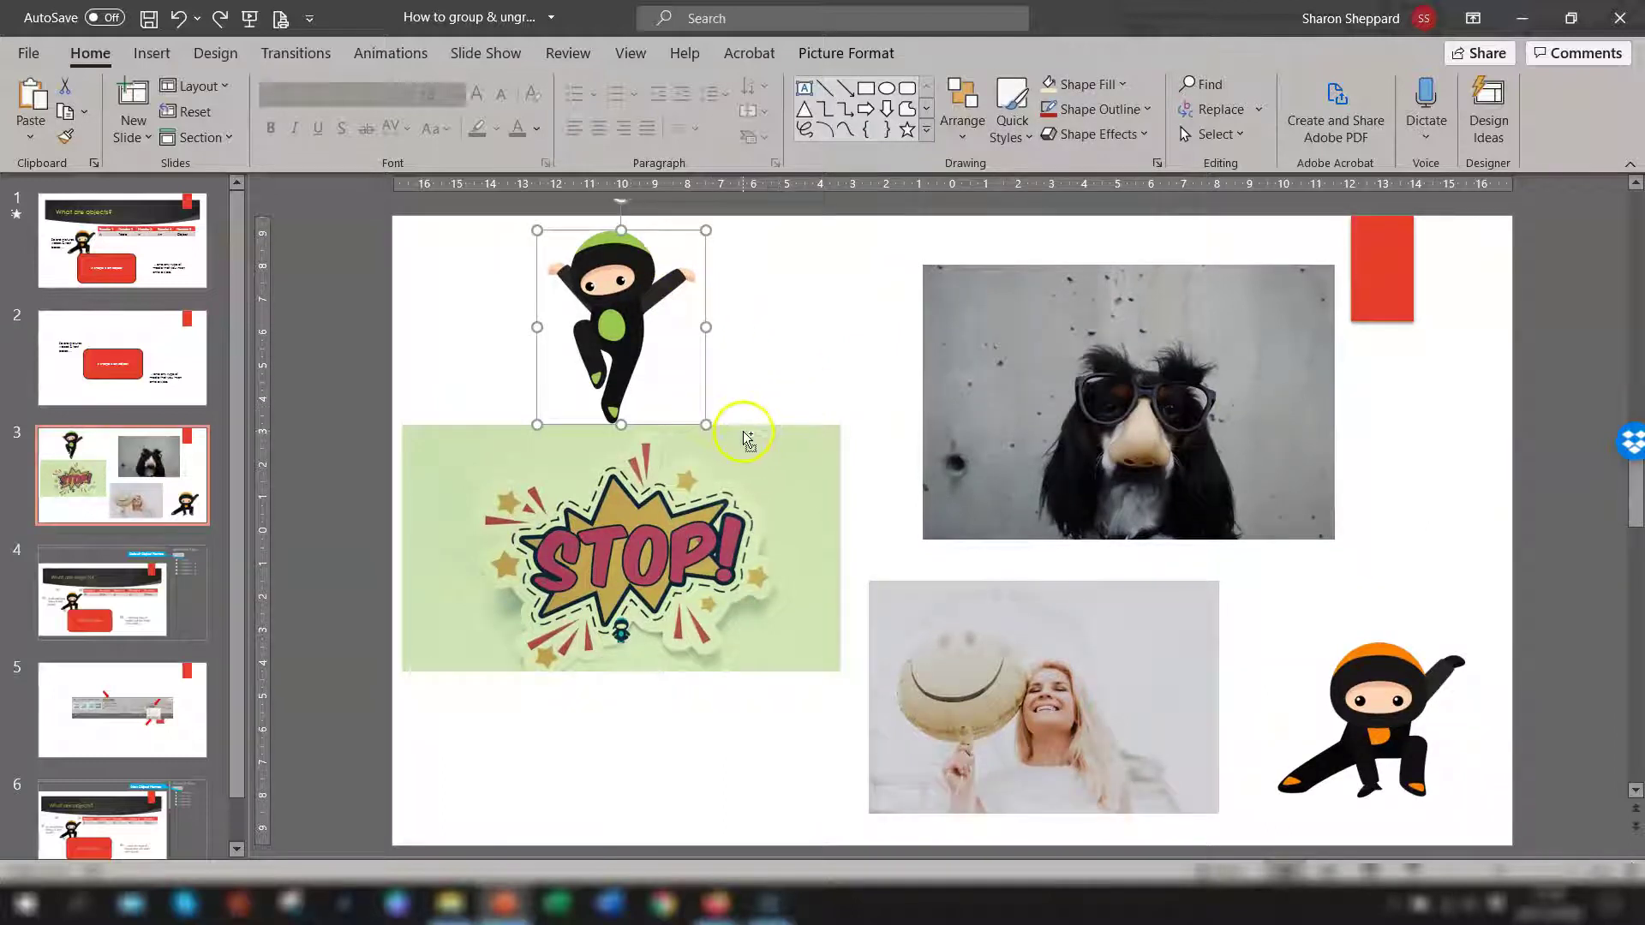
{"action": "left_click", "coordinate": [731, 476], "text": "shift"}
{"action": "left_click", "coordinate": [1047, 419], "text": "shift"}
{"action": "left_click", "coordinate": [1078, 690], "text": "shift"}
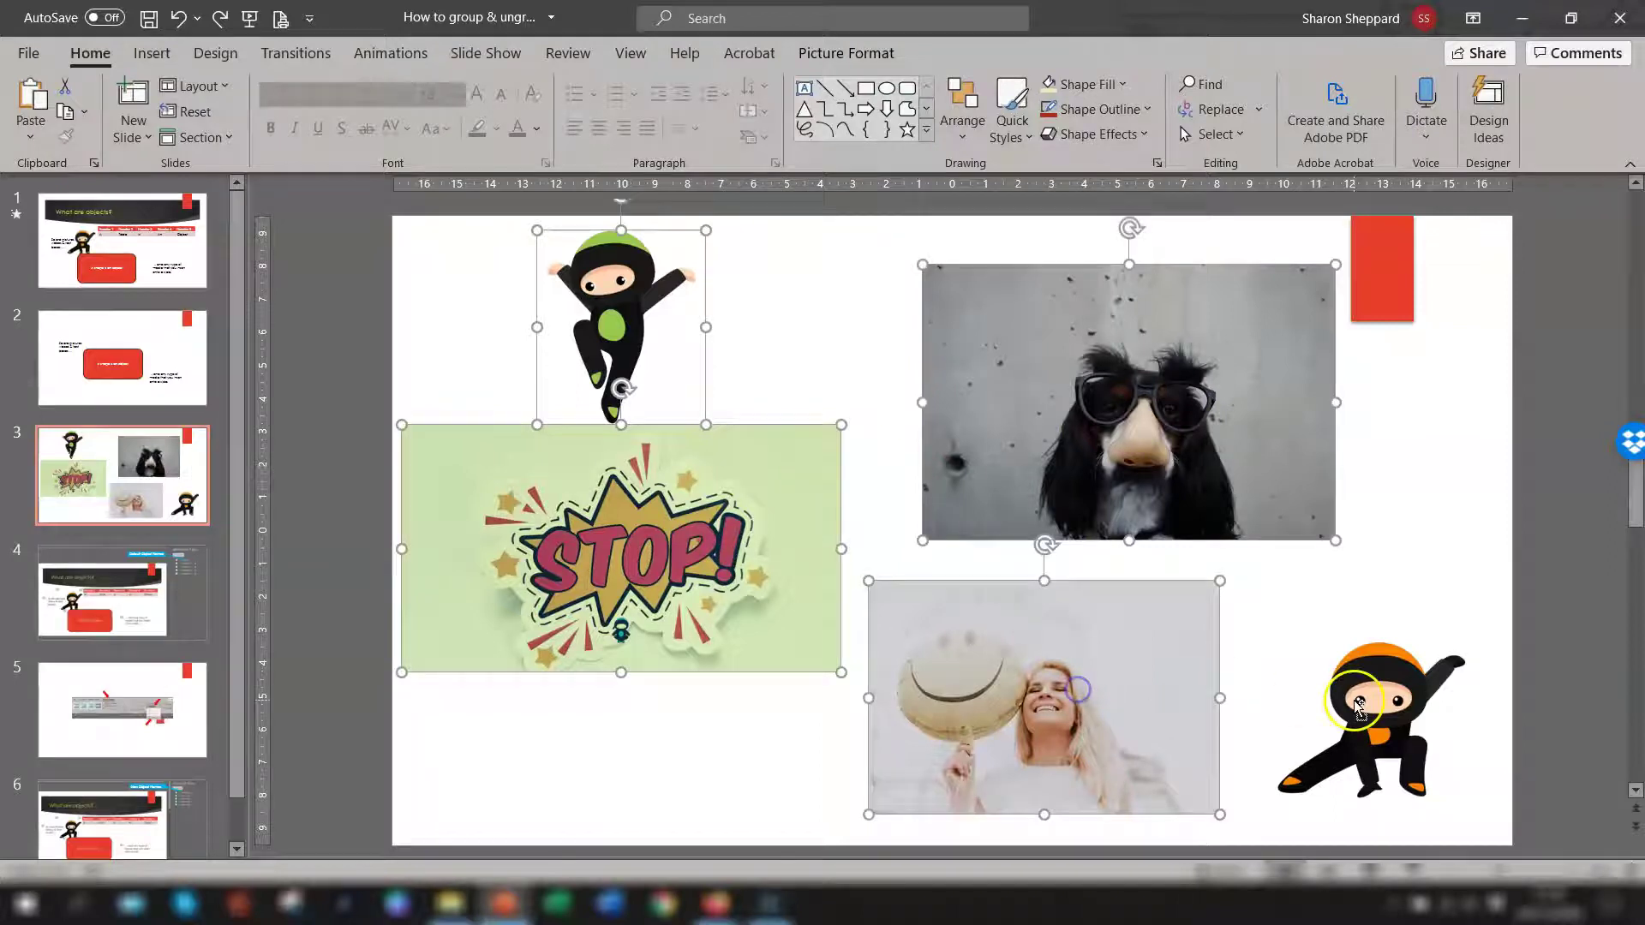
{"action": "left_click", "coordinate": [1354, 700], "text": "shift"}
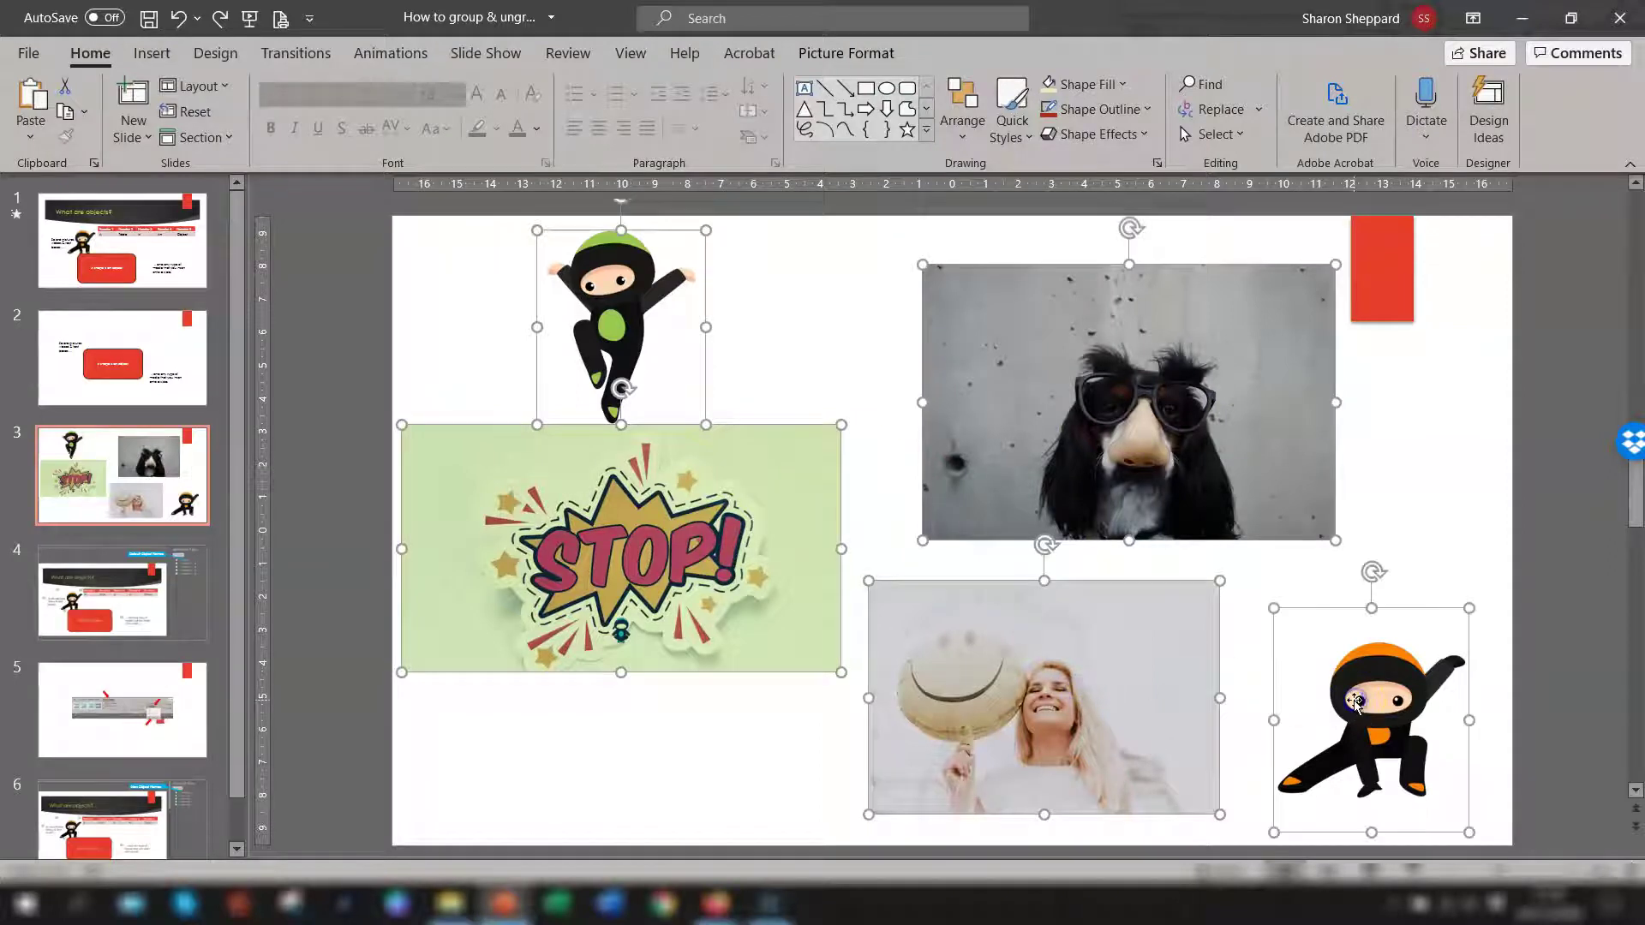
- Group the five selected pictures through Picture Format > Group > Group
{"action": "right_click", "coordinate": [930, 317]}
{"action": "mouse_move", "coordinate": [1039, 468]}
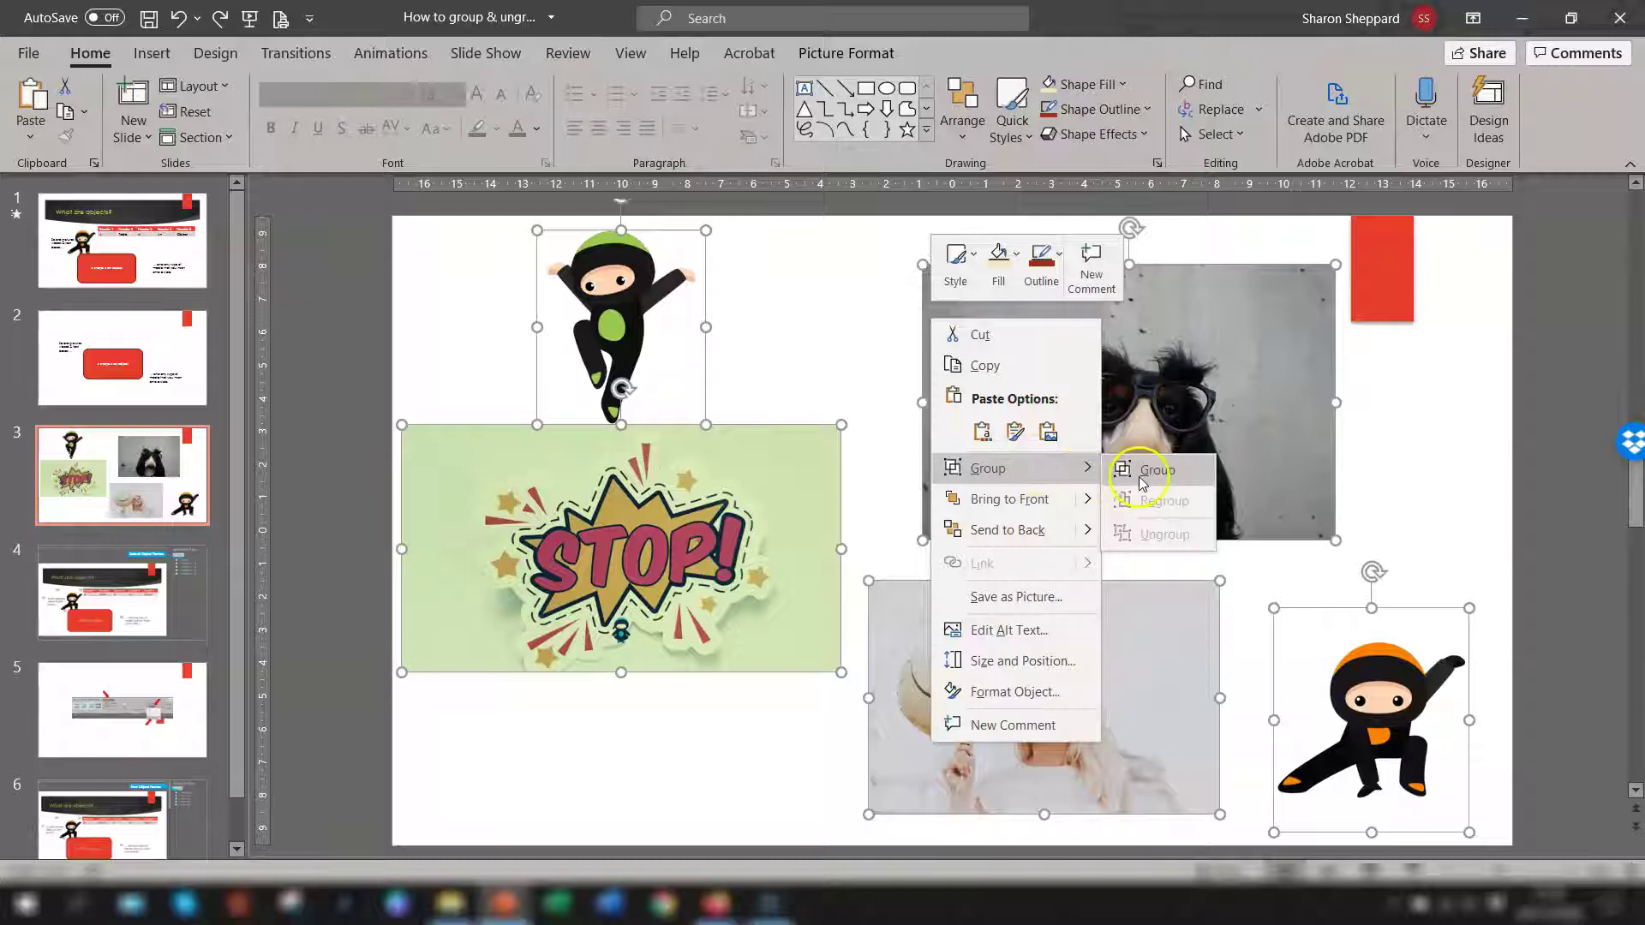
{"action": "key", "text": "Escape"}
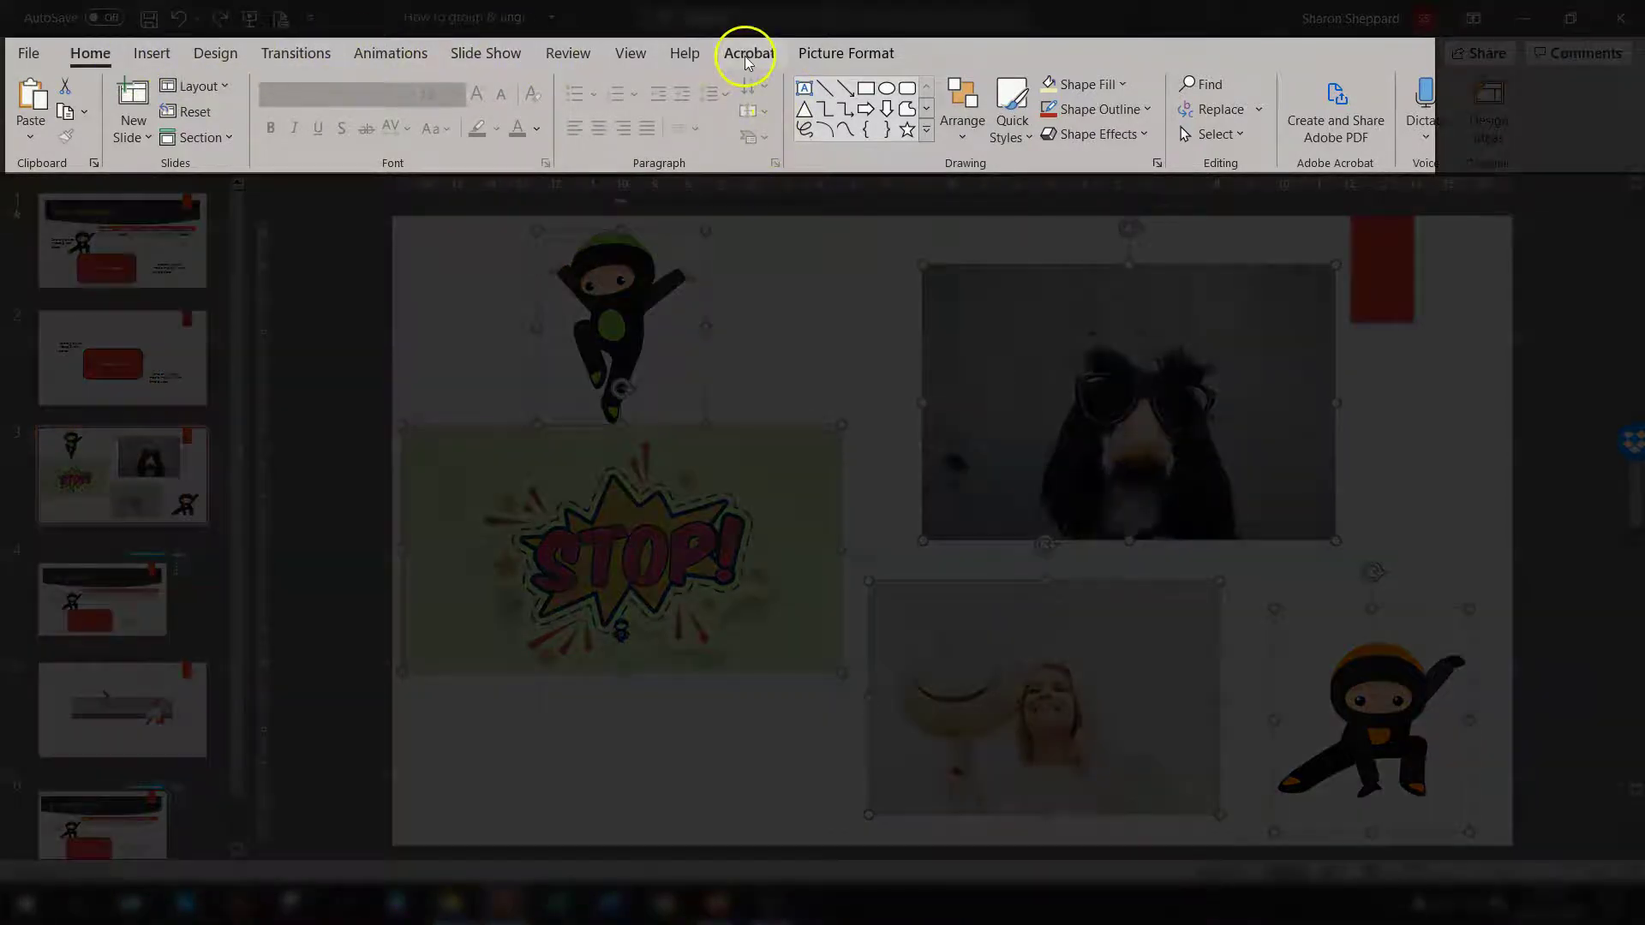
{"action": "left_click", "coordinate": [870, 53]}
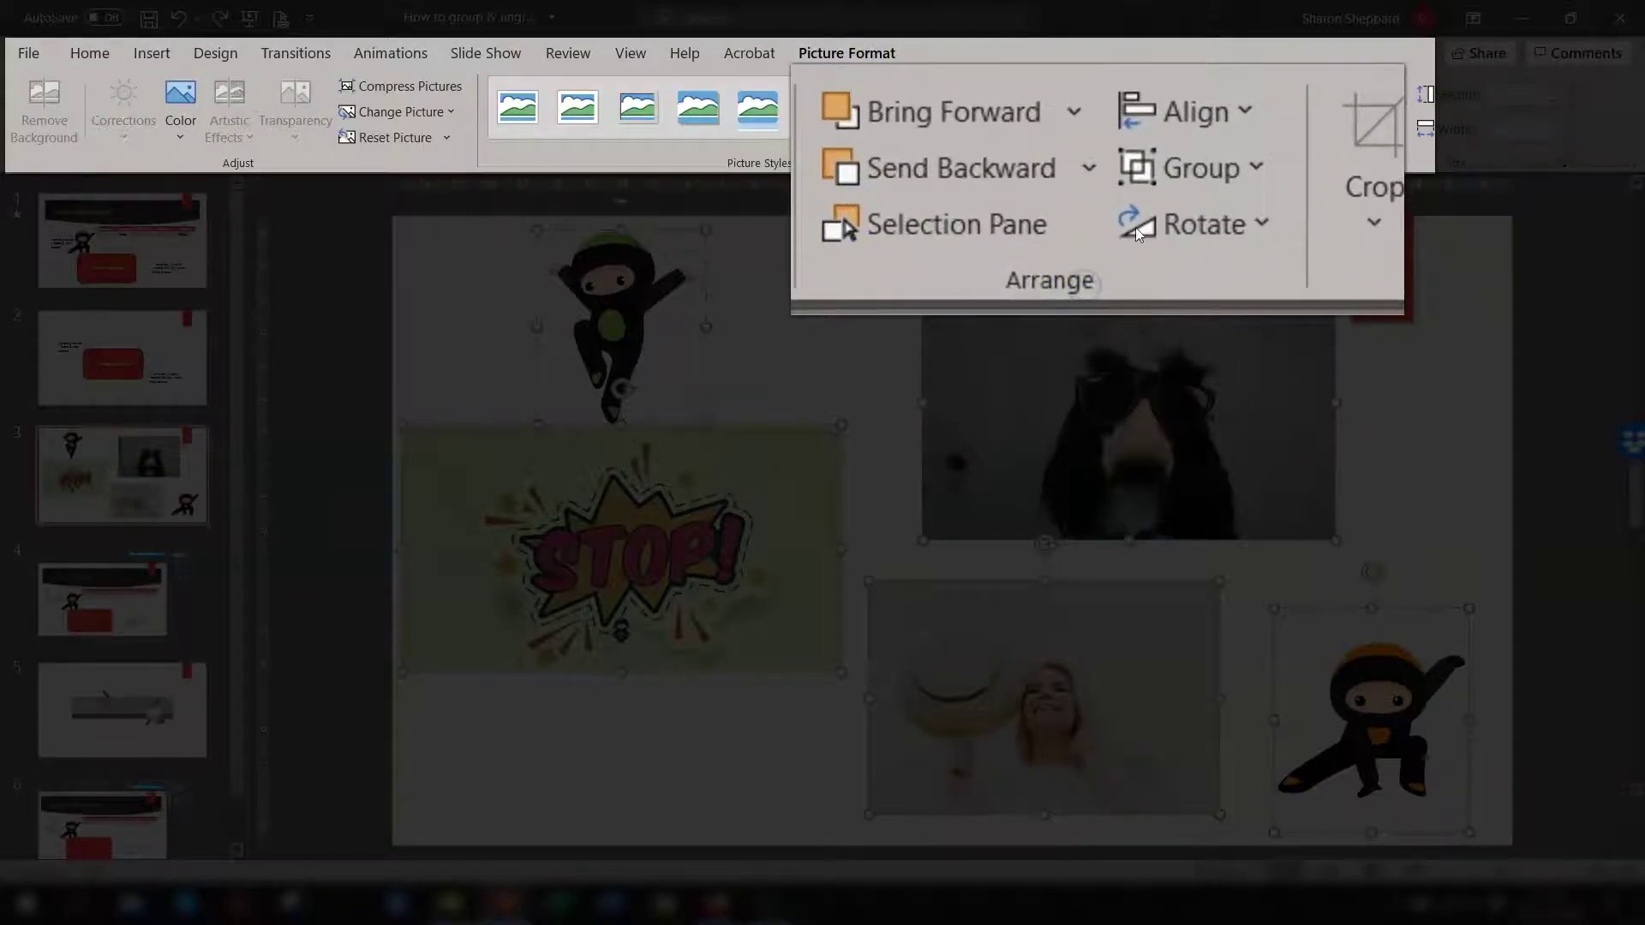
{"action": "left_click", "coordinate": [1261, 169]}
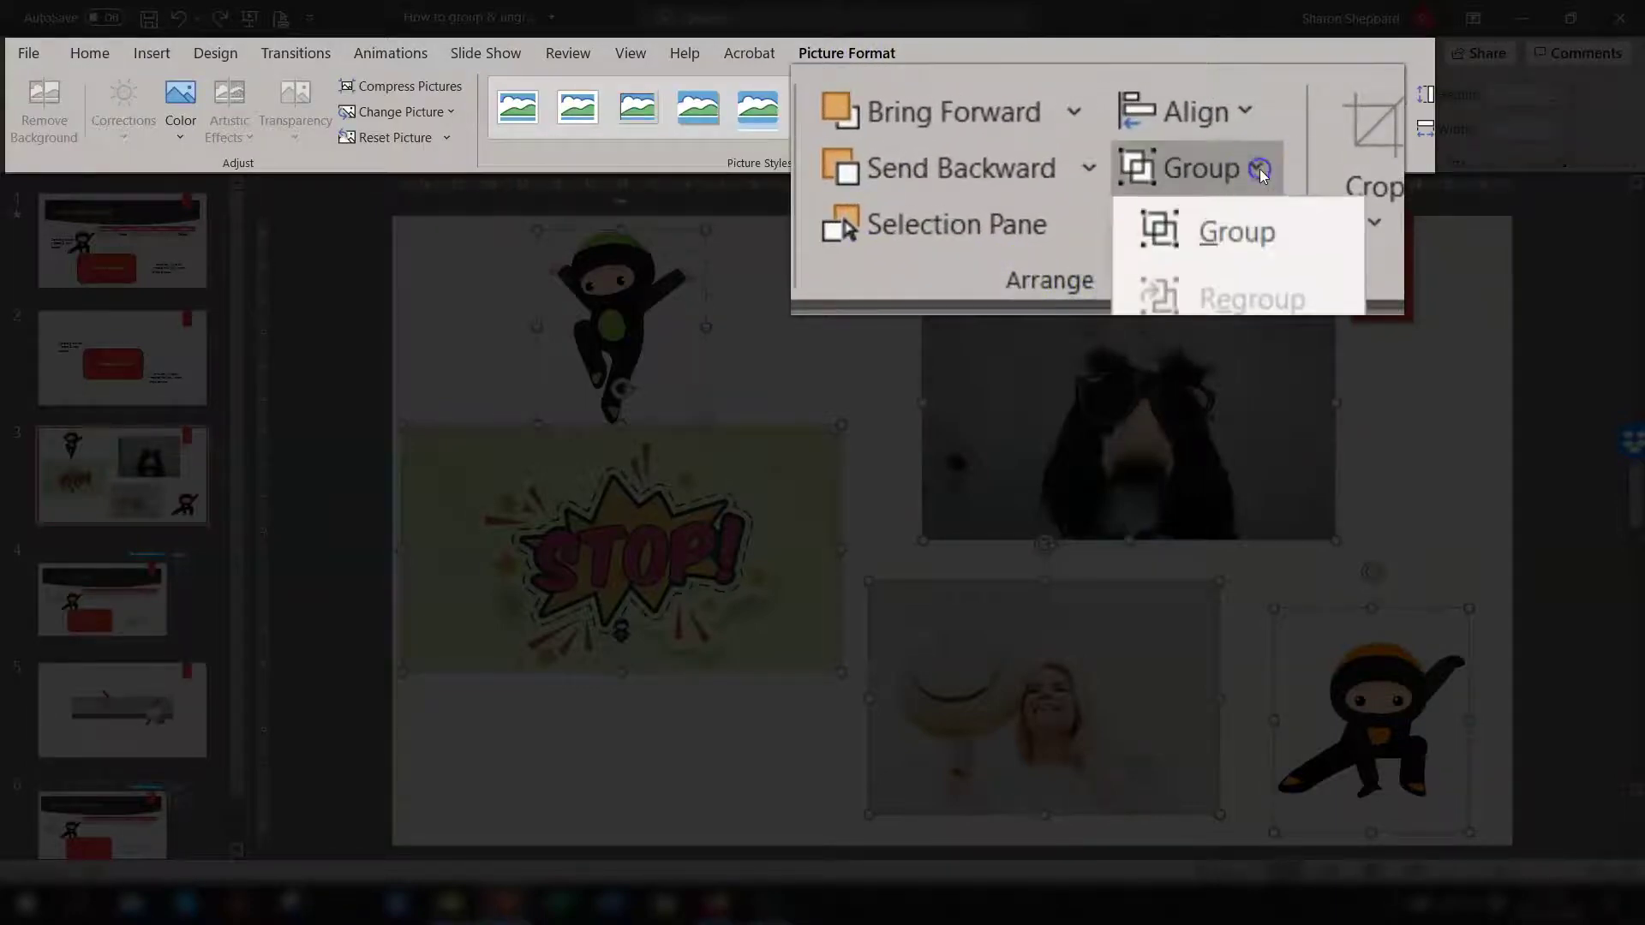
{"action": "left_click", "coordinate": [1249, 238]}
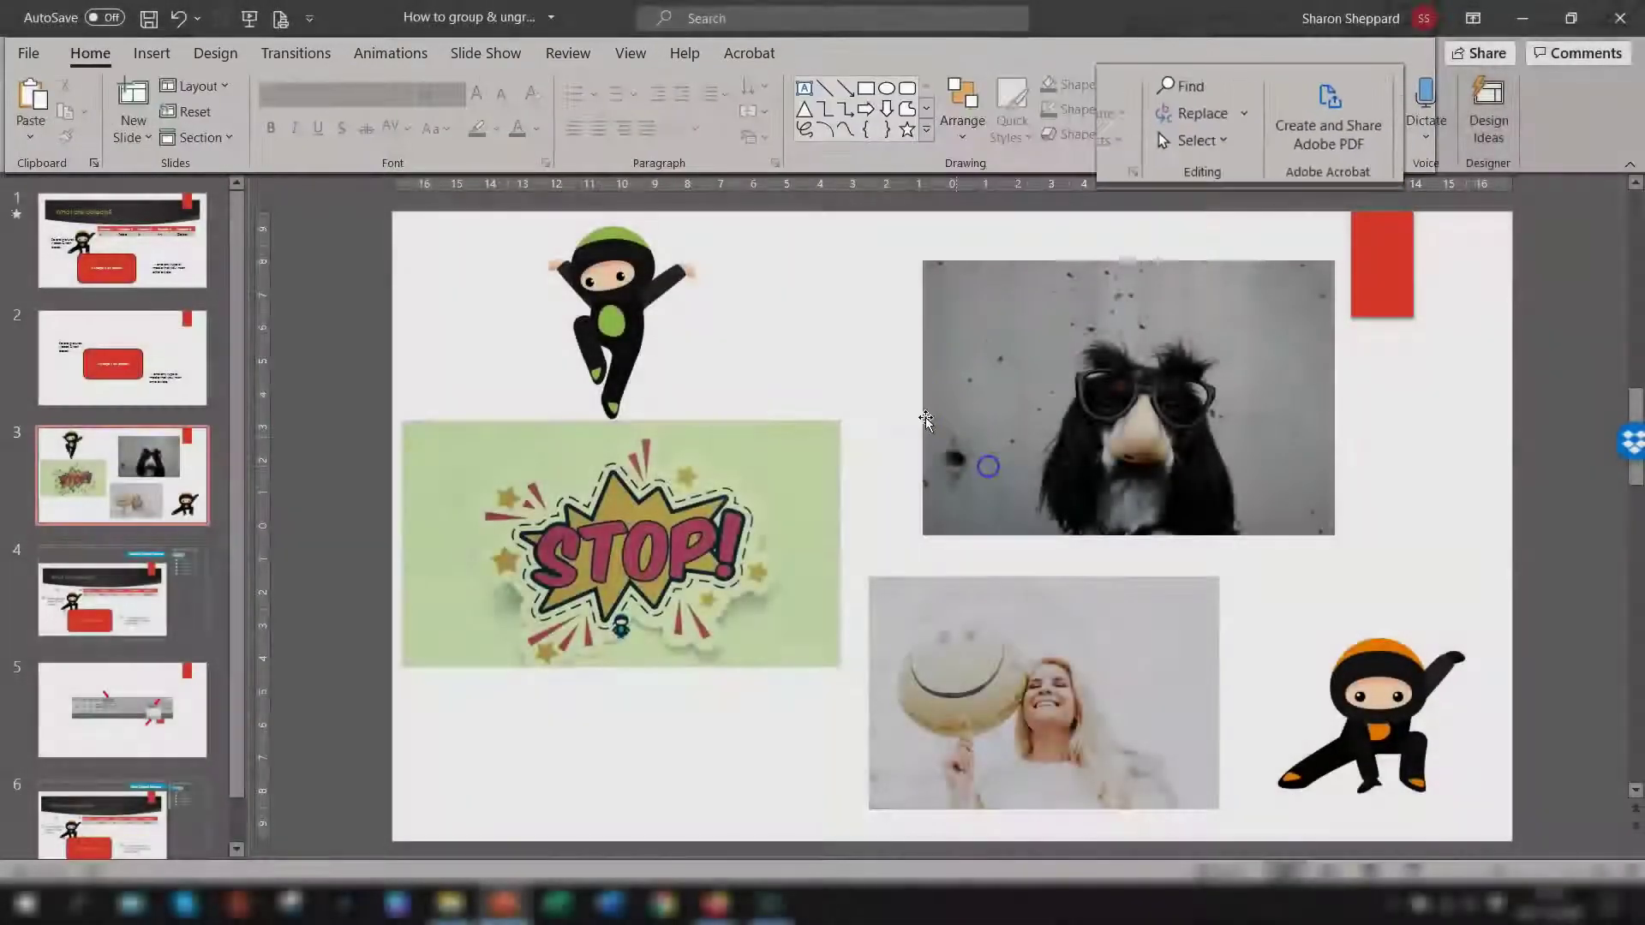
- Move the picture group up and to the left on slide 3
{"action": "left_click", "coordinate": [943, 287]}
{"action": "mouse_move", "coordinate": [951, 286]}
{"action": "left_mouse_down"}
{"action": "mouse_move", "coordinate": [866, 455]}
{"action": "mouse_move", "coordinate": [991, 269]}
{"action": "mouse_move", "coordinate": [922, 319]}
{"action": "mouse_move", "coordinate": [946, 289]}
{"action": "left_mouse_up"}
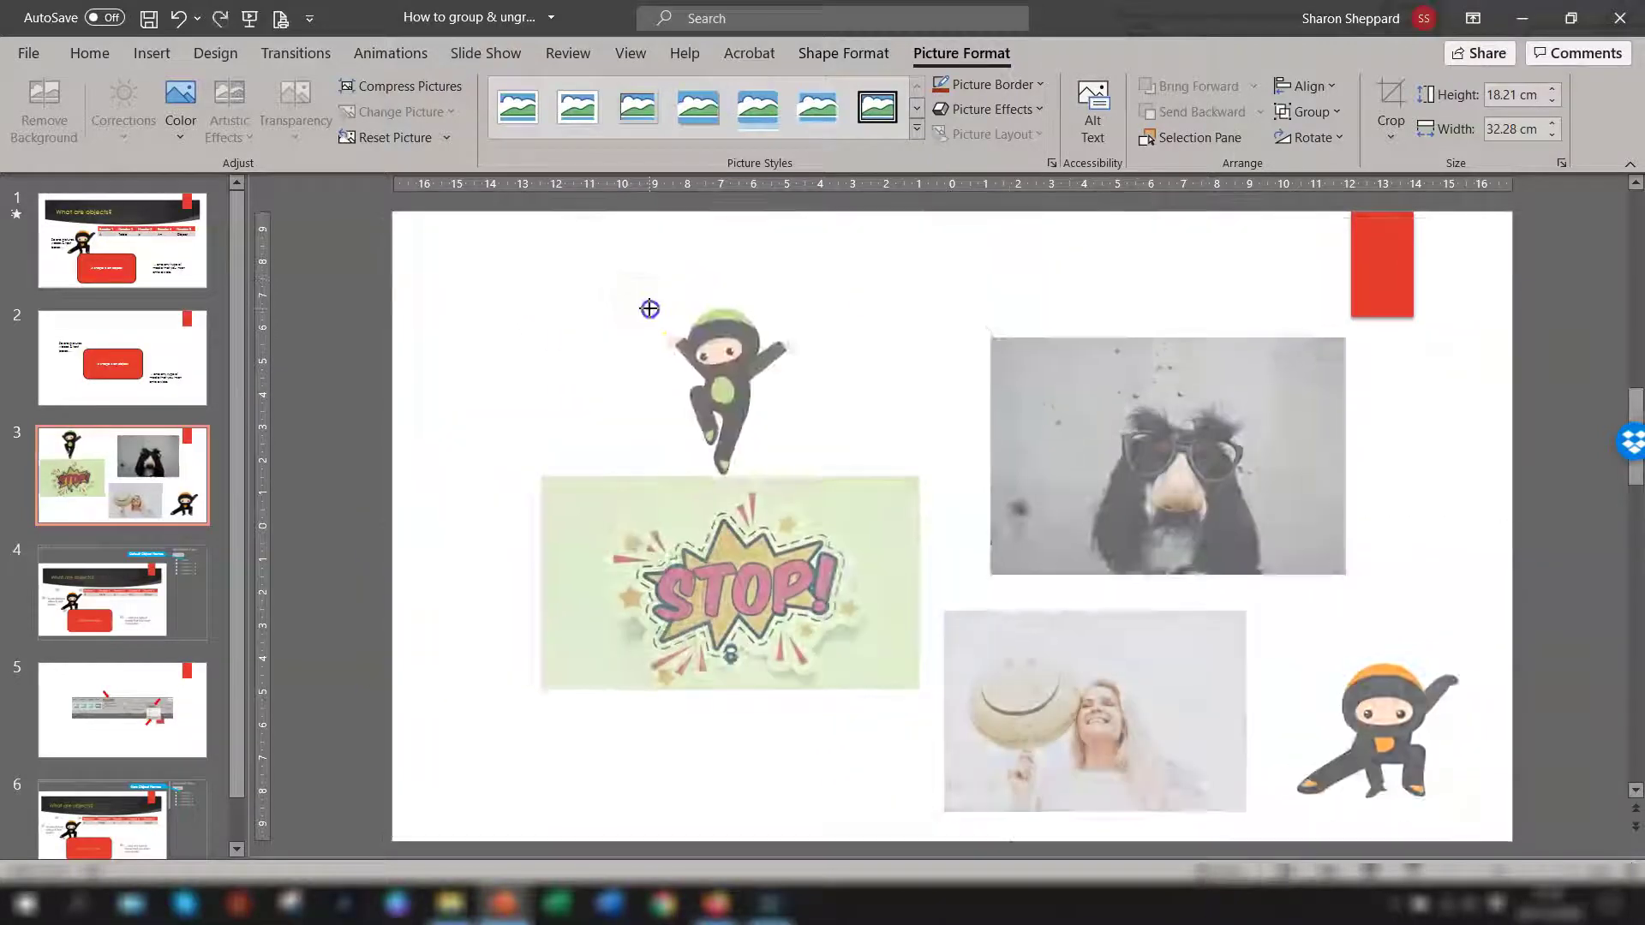
{"action": "left_click", "coordinate": [1085, 318]}
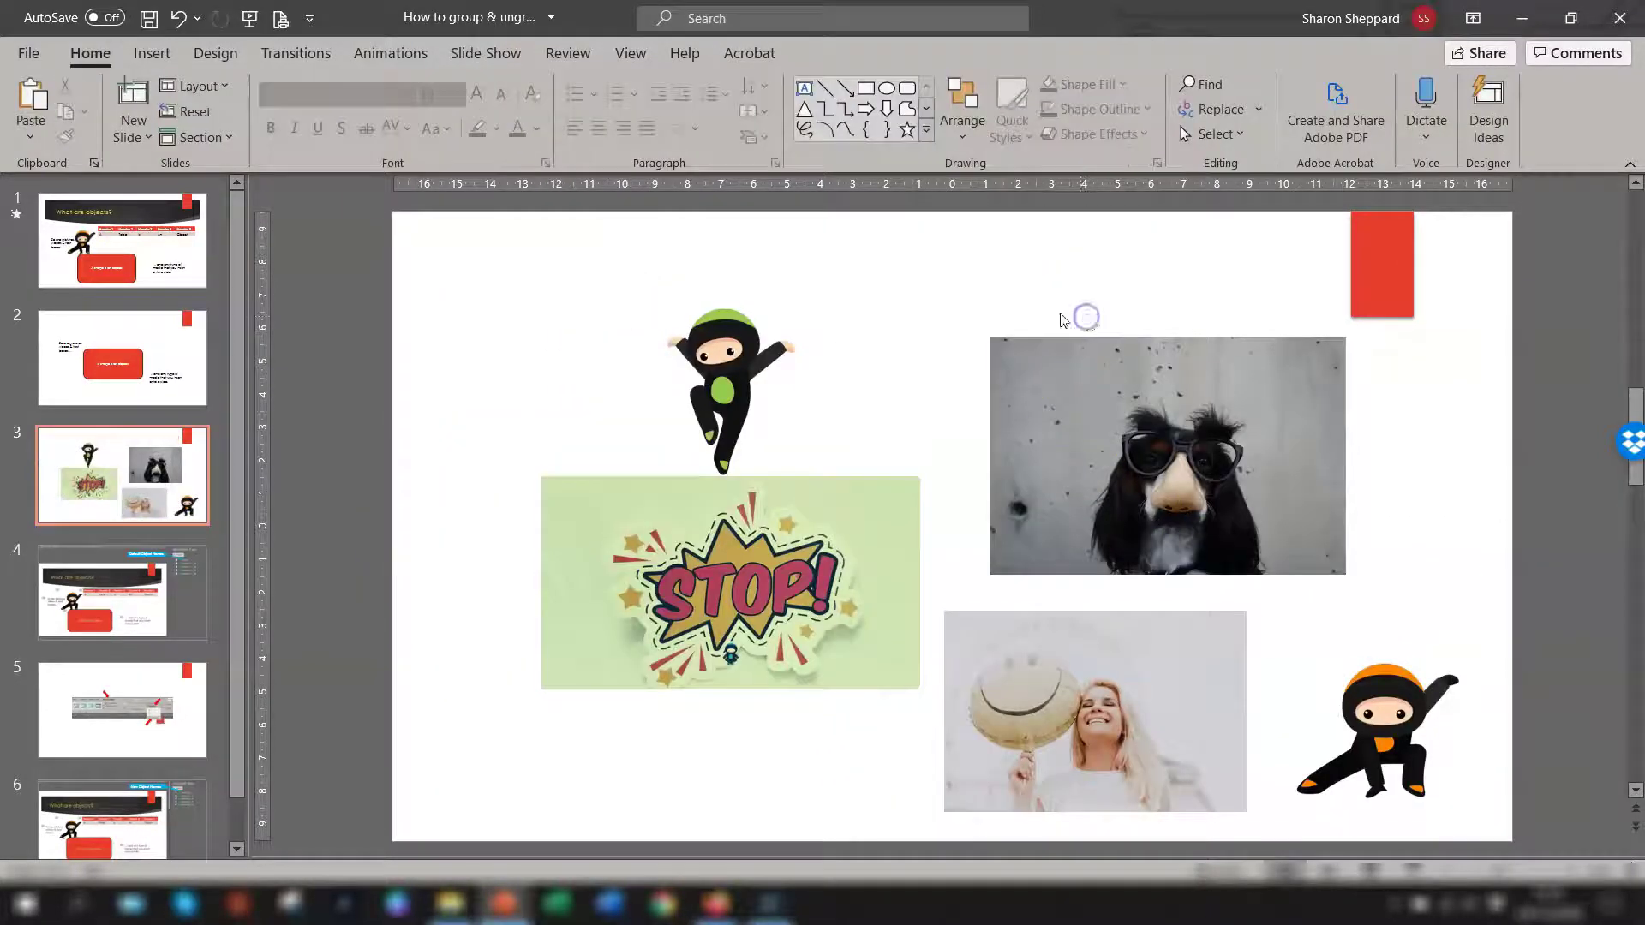
{"action": "left_click", "coordinate": [1039, 340]}
{"action": "left_click_drag", "start_coordinate": [1032, 301], "coordinate": [974, 245]}
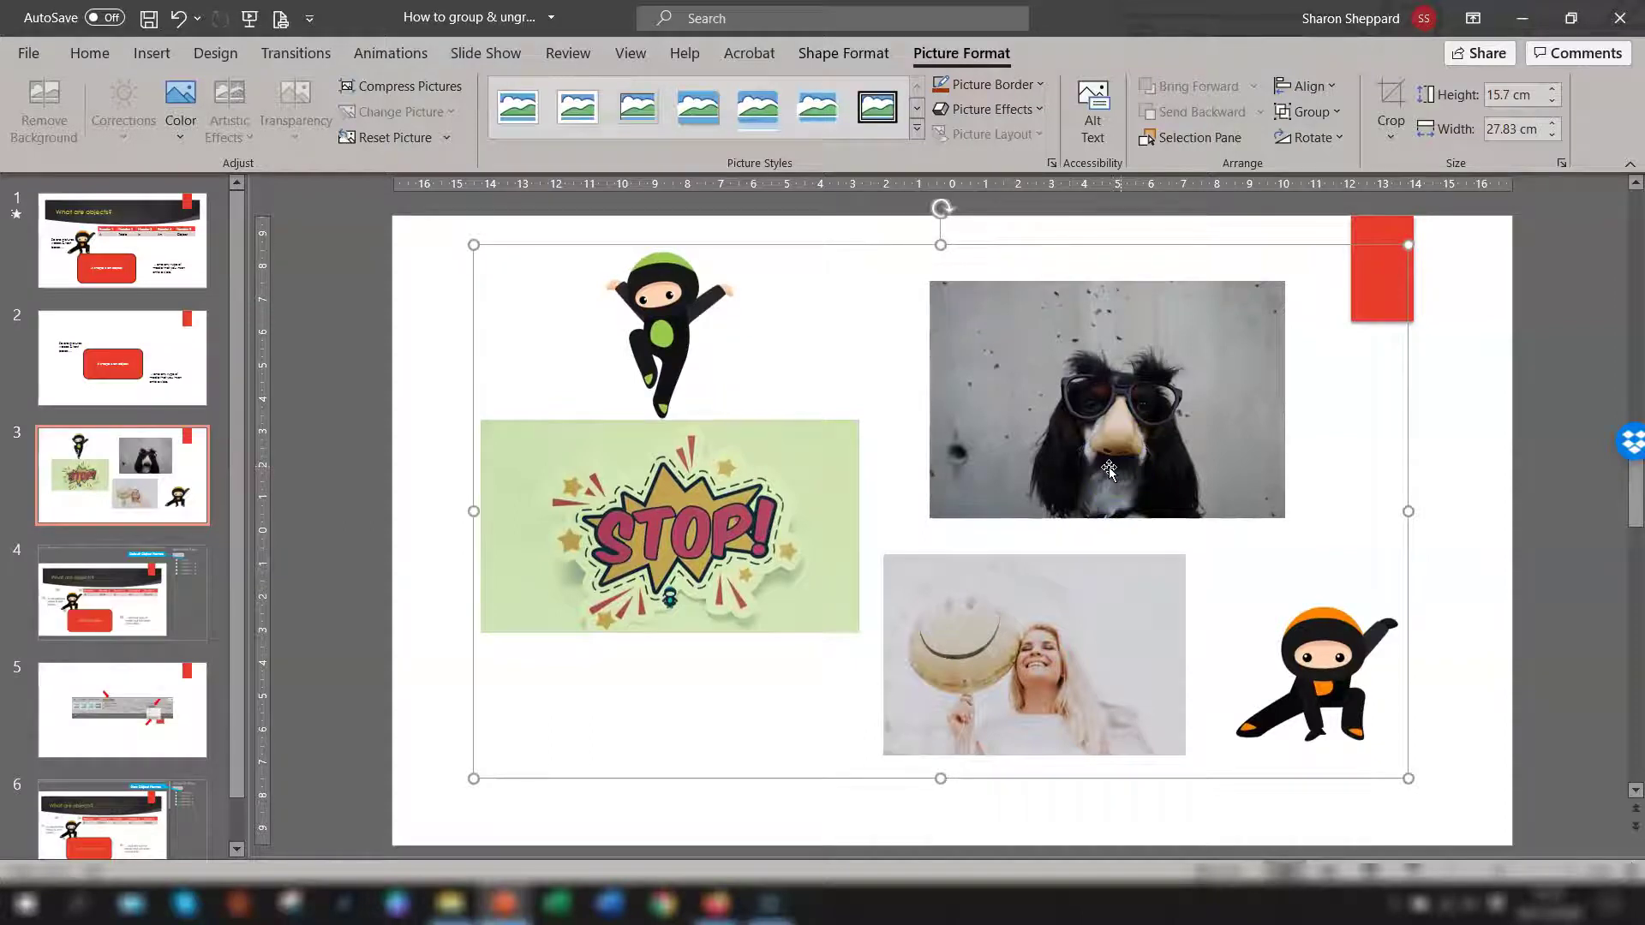
- Enlarge the dog photo within the group by dragging its corner up-left
{"action": "left_click", "coordinate": [942, 244]}
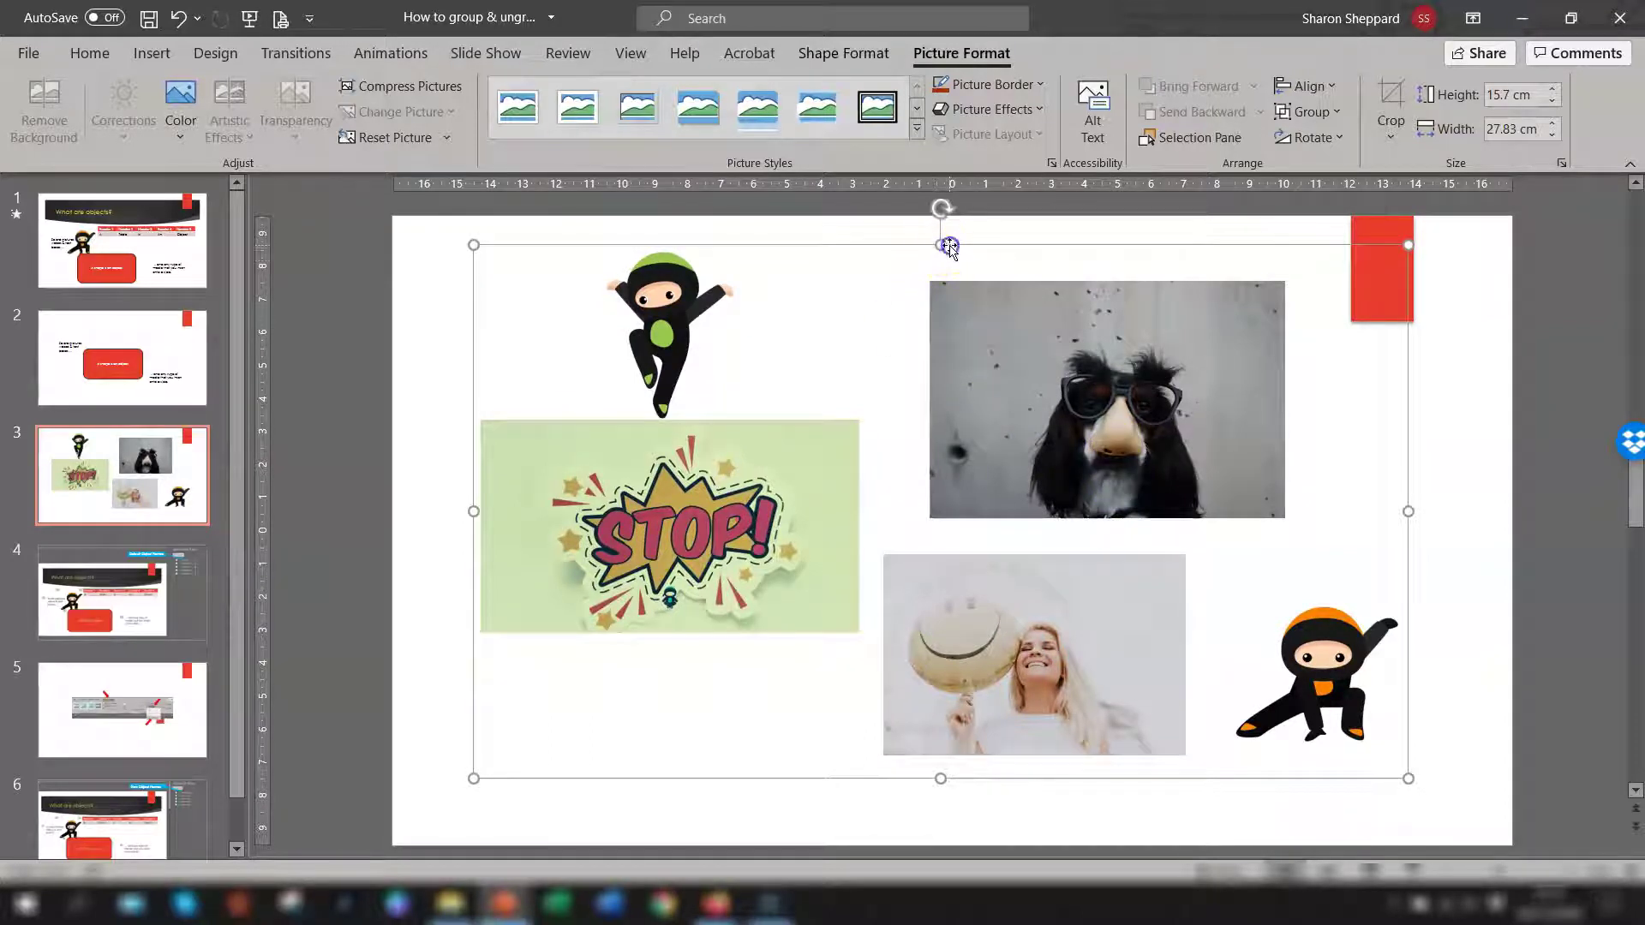
{"action": "left_click", "coordinate": [1054, 400]}
{"action": "left_click_drag", "start_coordinate": [928, 282], "coordinate": [859, 233]}
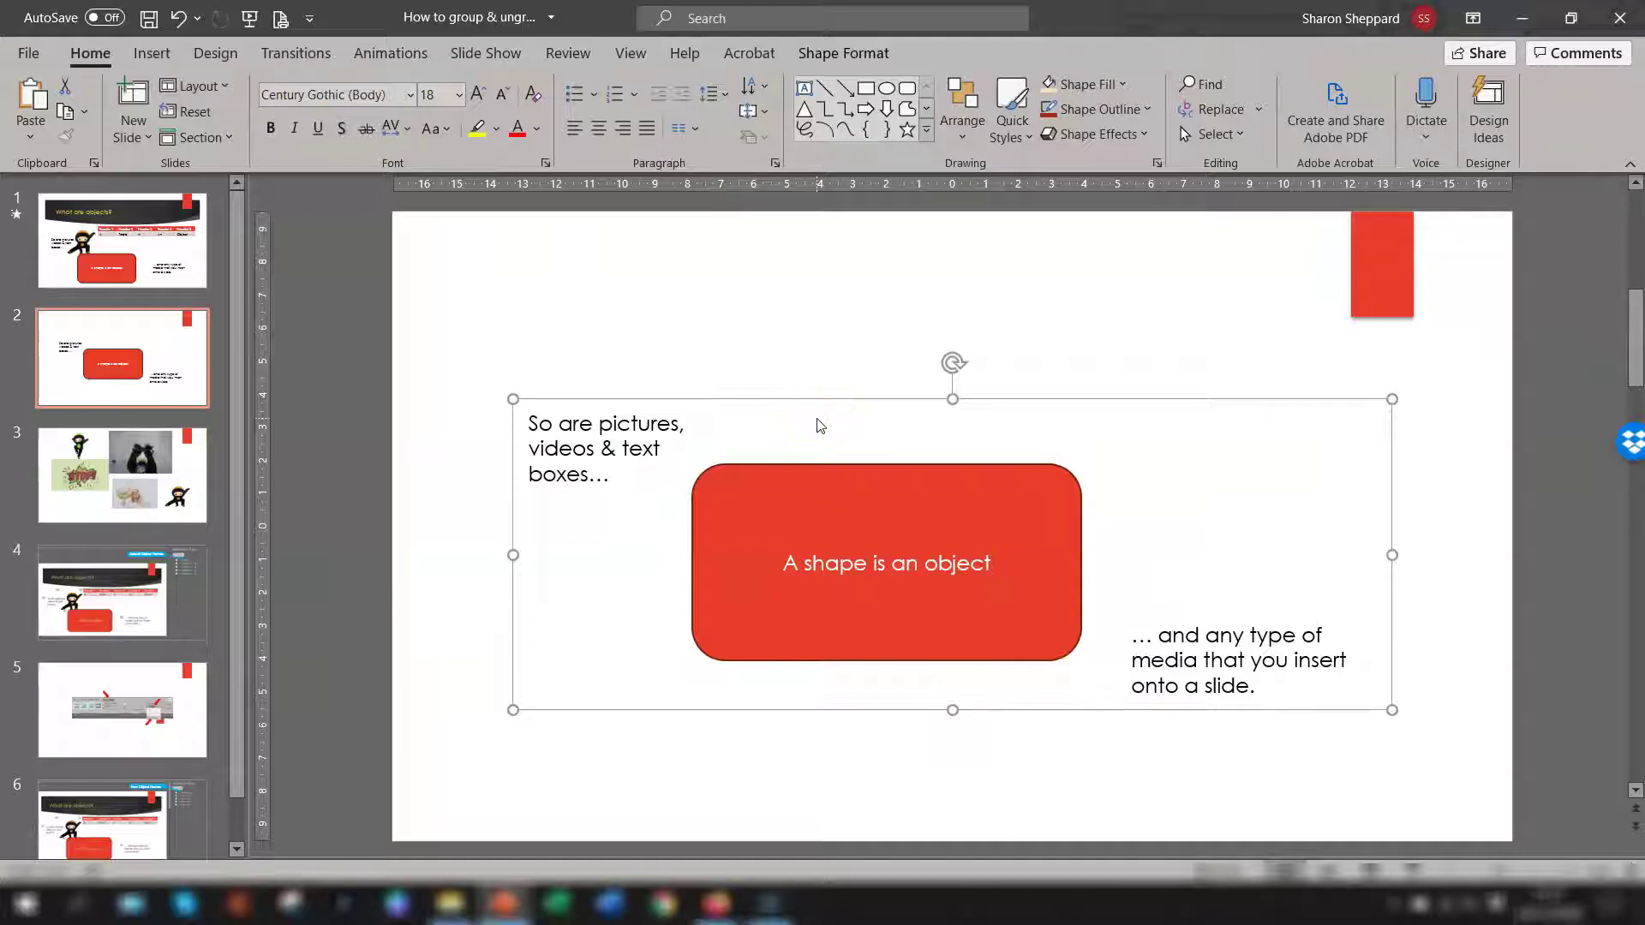
- Ungroup the red shape group through the right-click Group > Ungroup menu, then undo it
{"action": "left_click", "coordinate": [791, 399]}
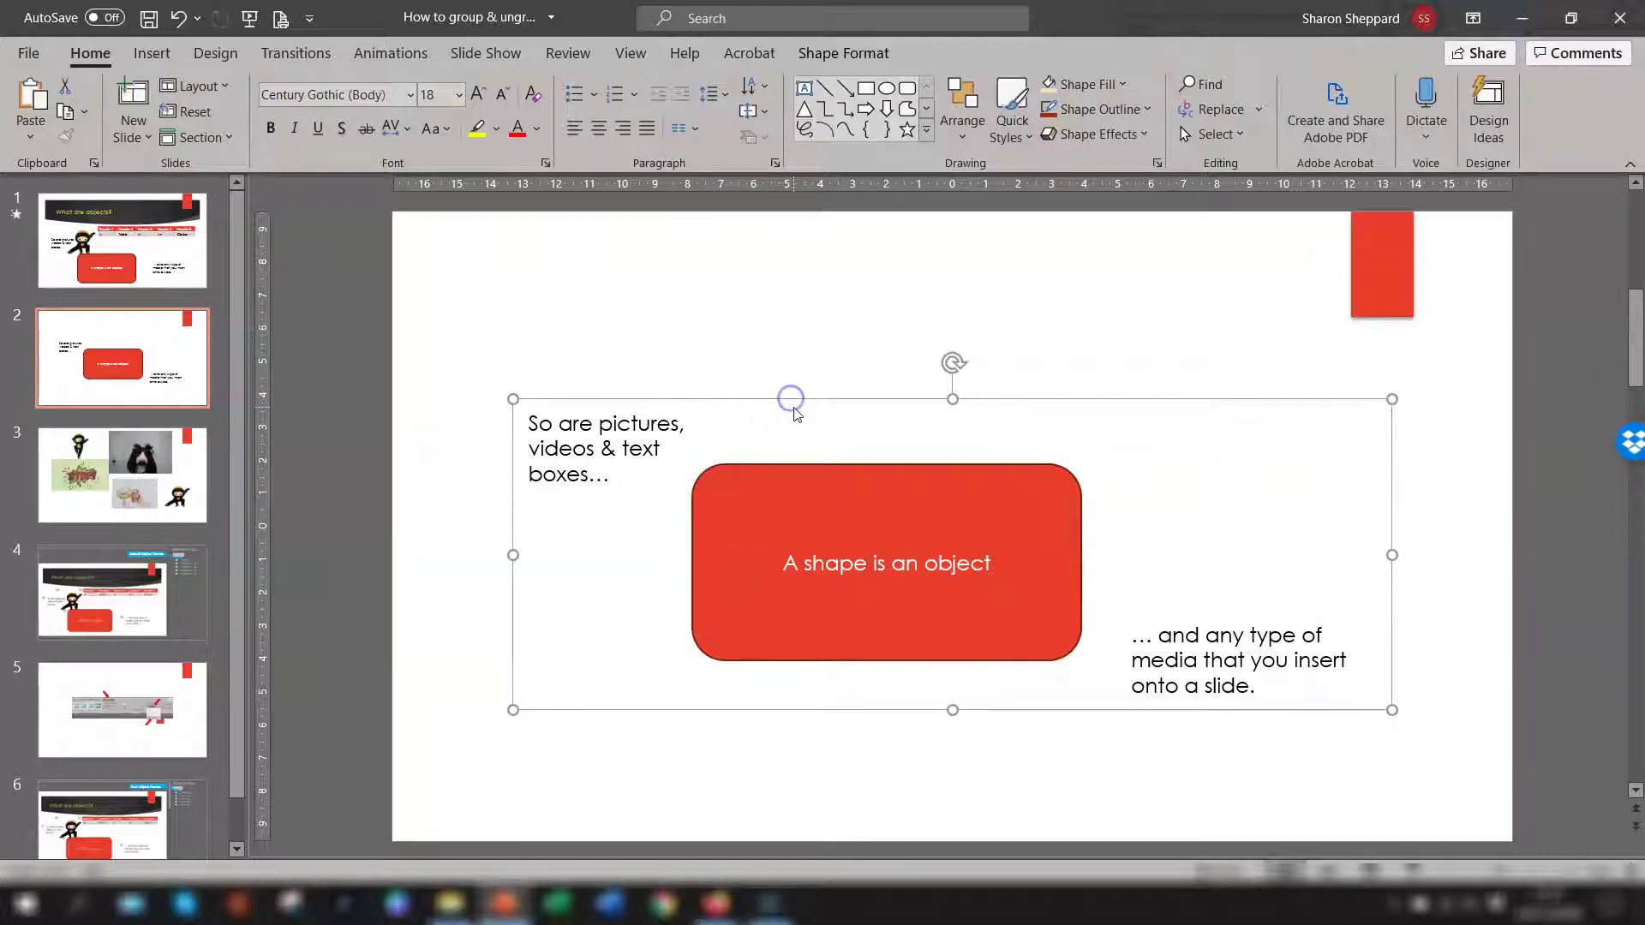
{"action": "right_click", "coordinate": [789, 399]}
{"action": "mouse_move", "coordinate": [853, 553]}
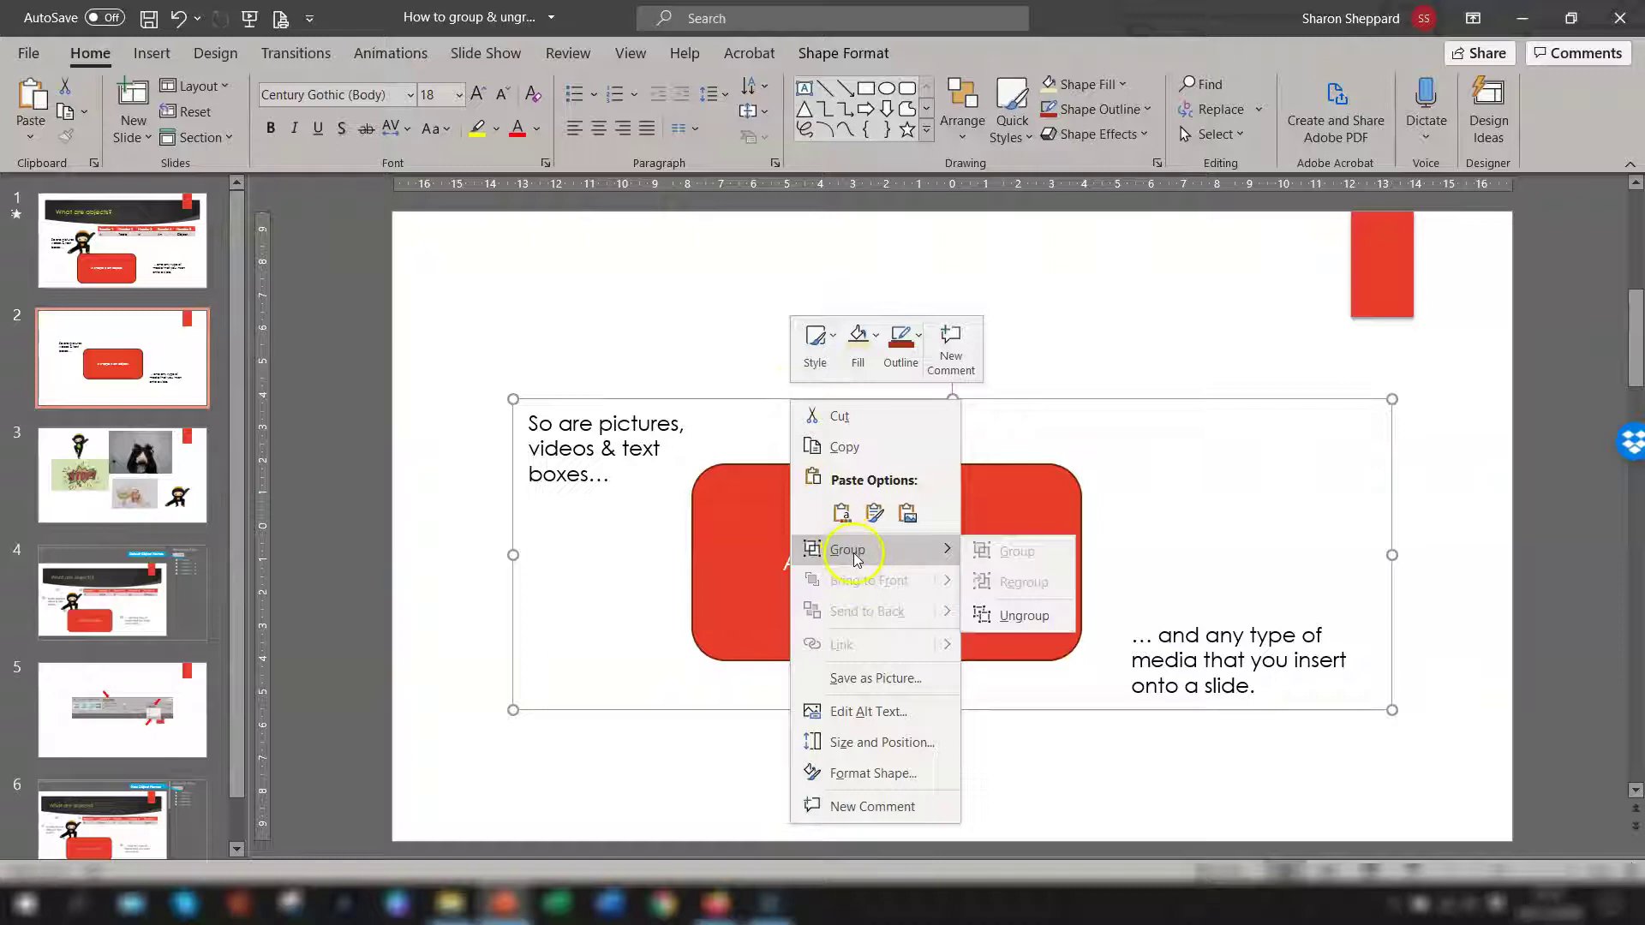
{"action": "left_click", "coordinate": [1024, 616]}
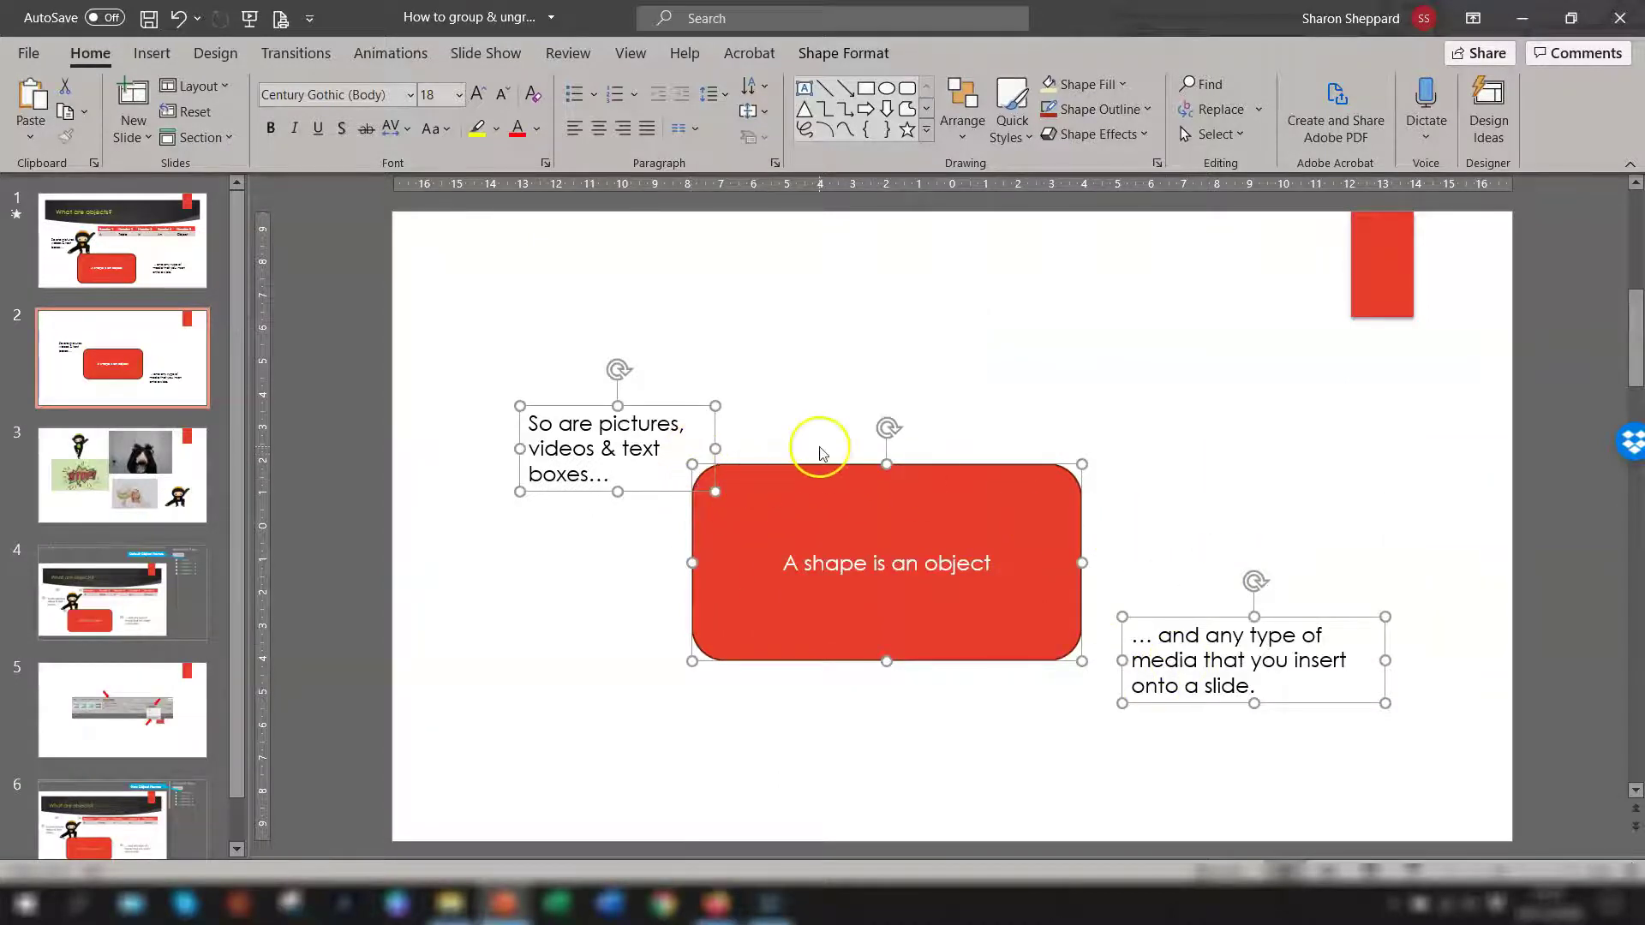
{"action": "key", "text": "ctrl+z"}
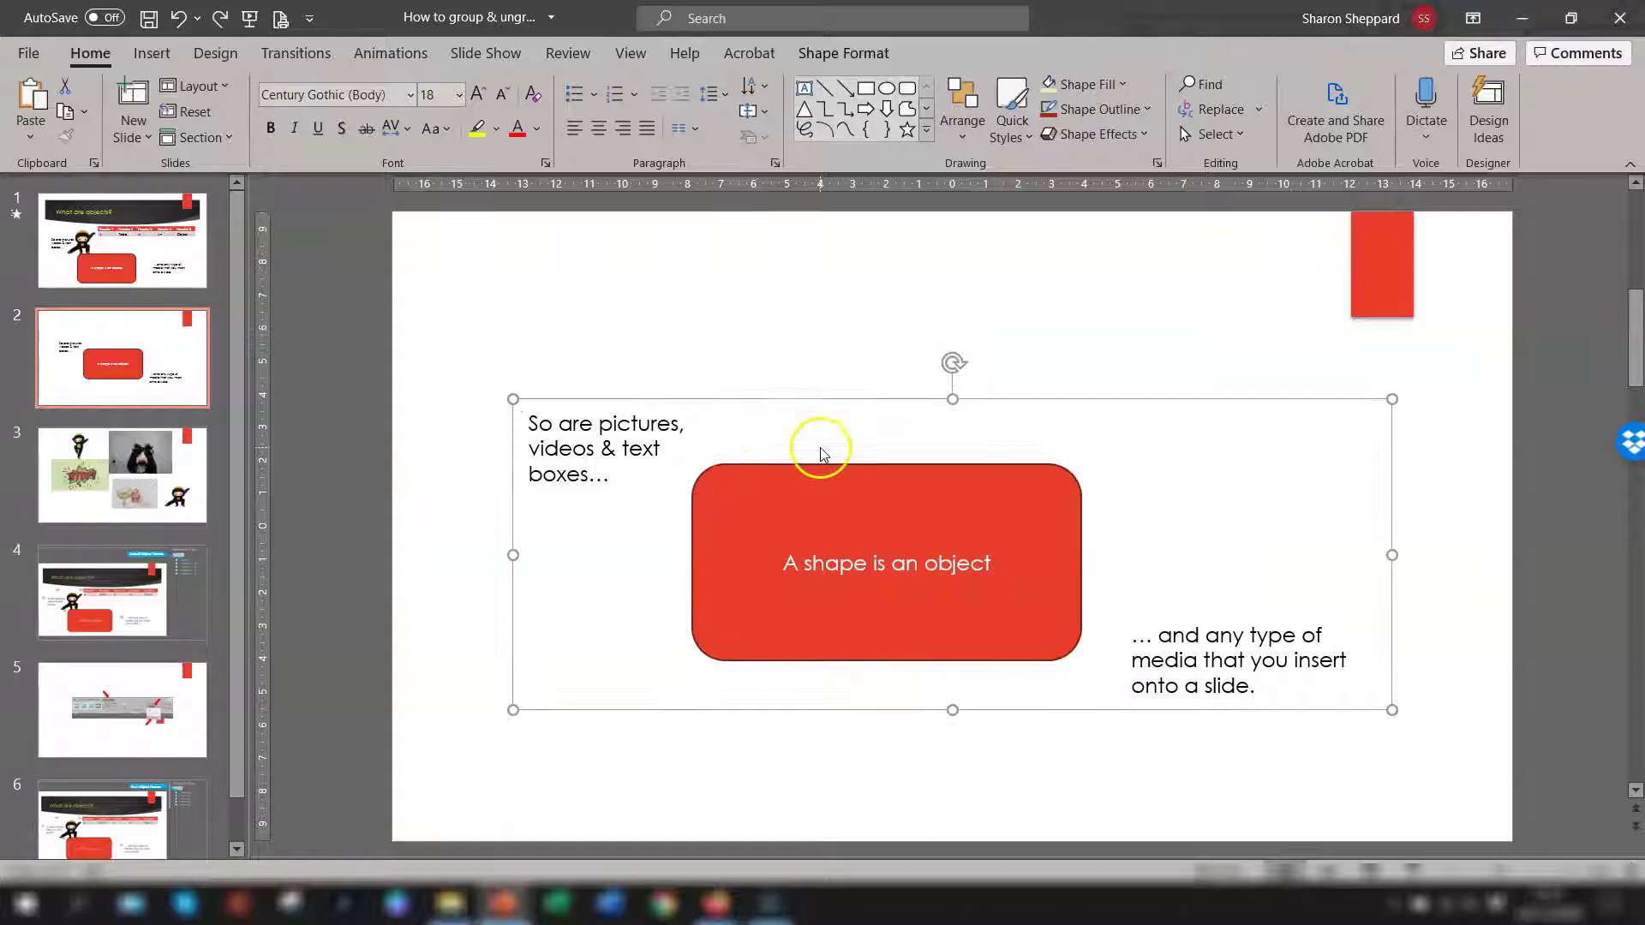
- Ungroup via Shape Format > Group > Ungroup, undo, then ungroup for good with Ctrl+Shift+G
{"action": "left_click", "coordinate": [837, 55]}
{"action": "left_click", "coordinate": [1477, 112]}
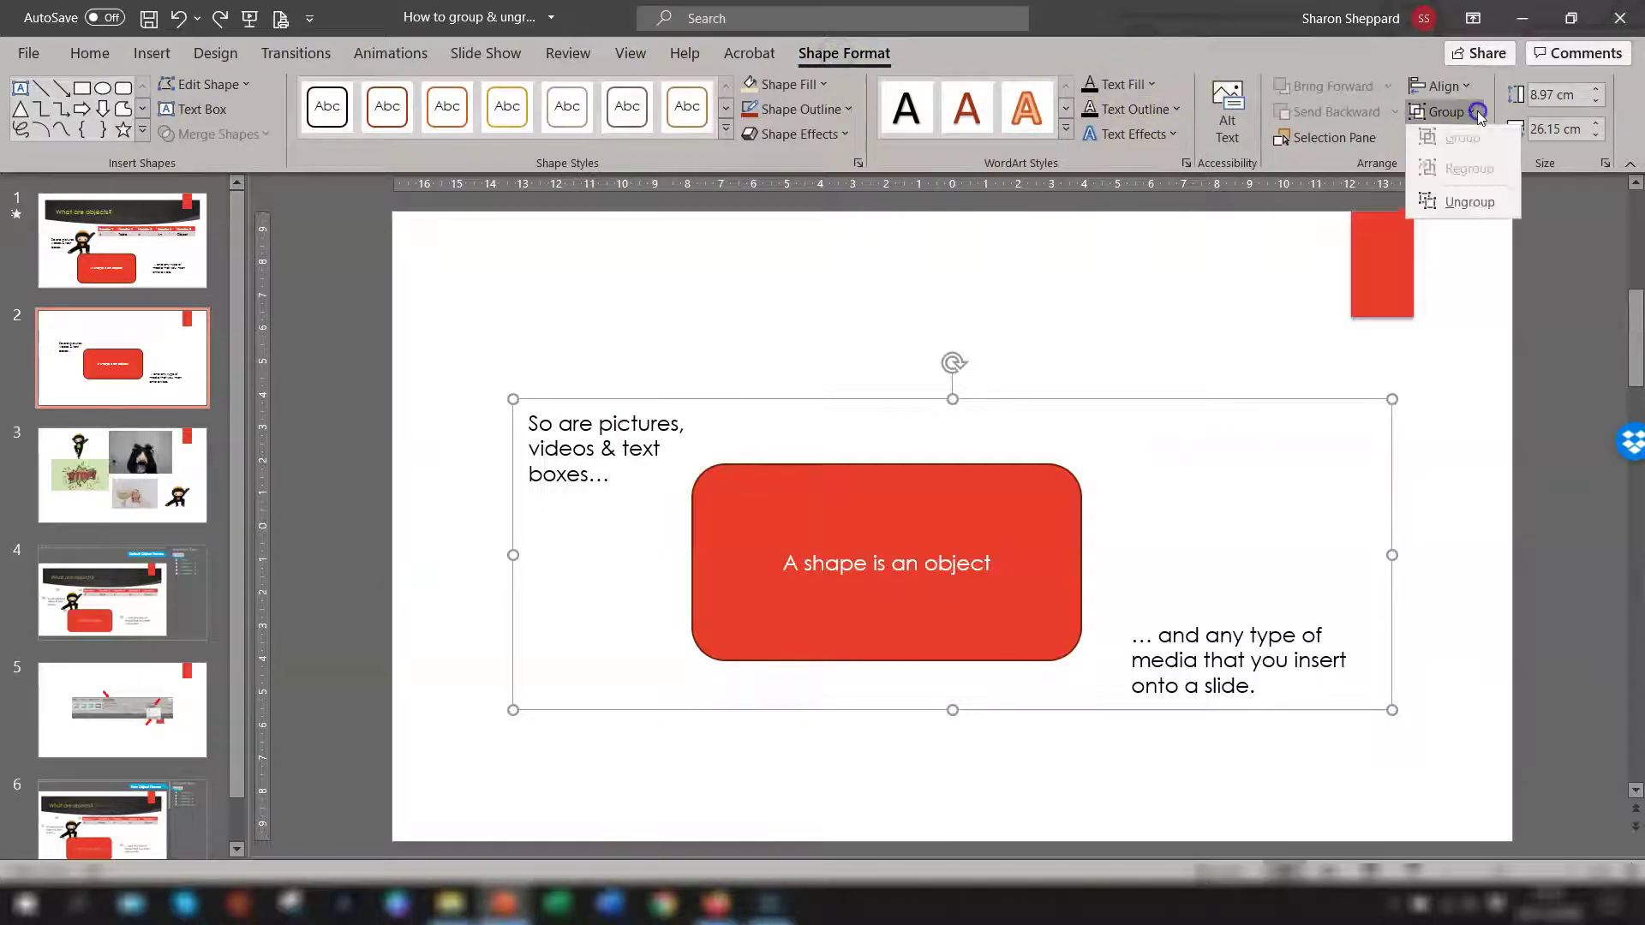
{"action": "left_click", "coordinate": [1470, 201]}
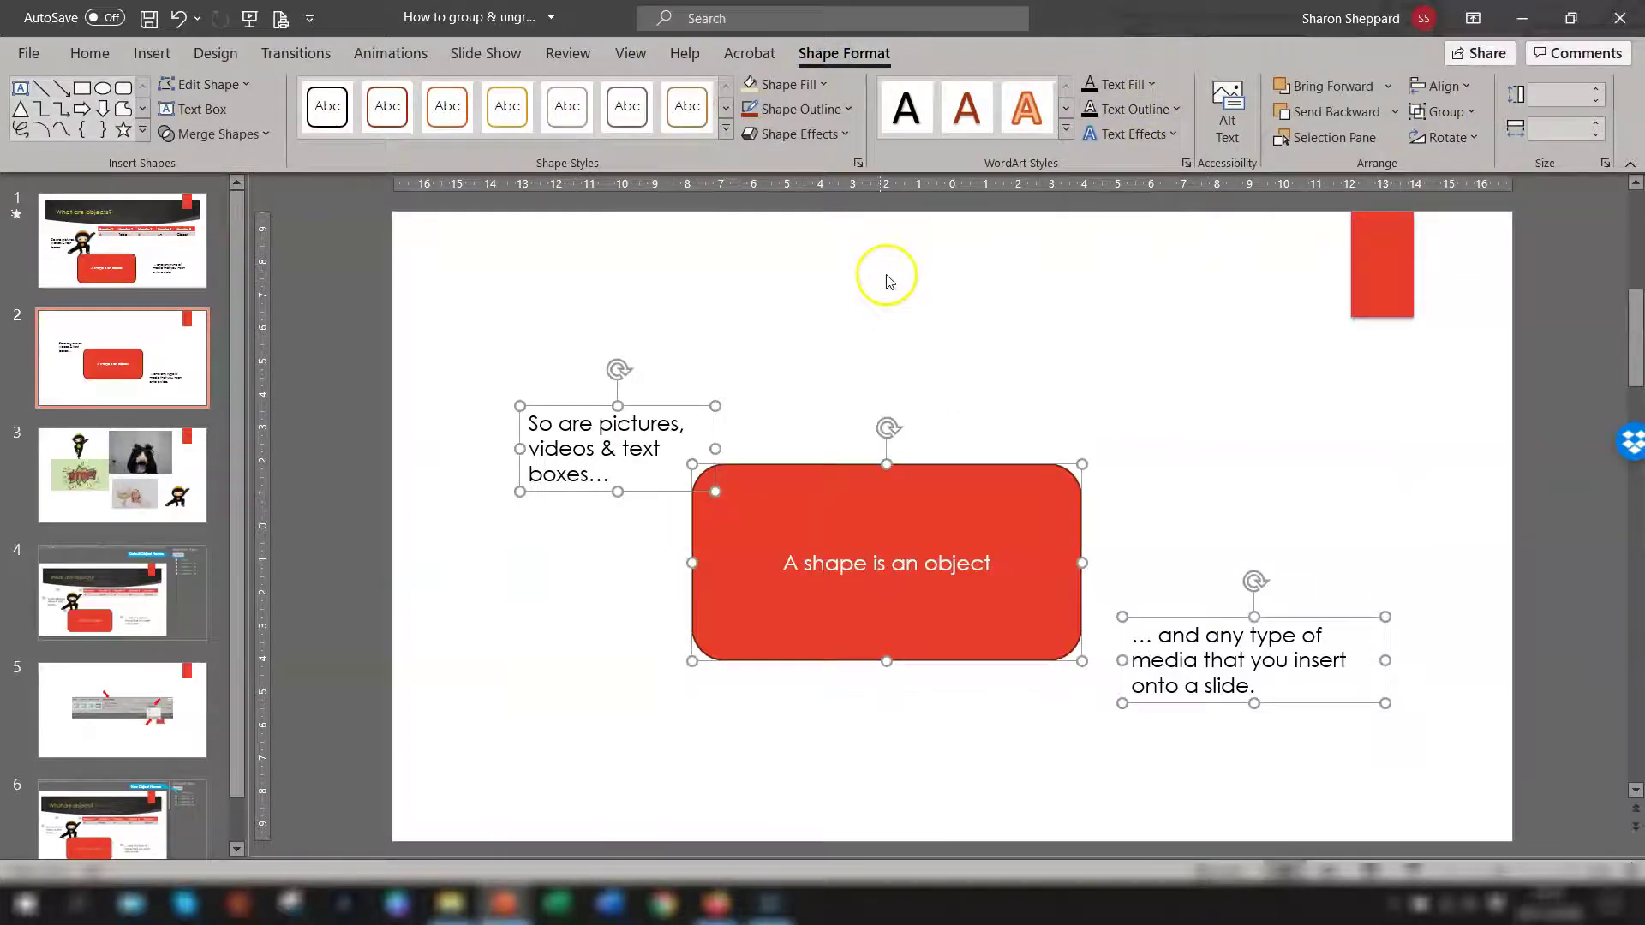
{"action": "key", "text": "ctrl+z"}
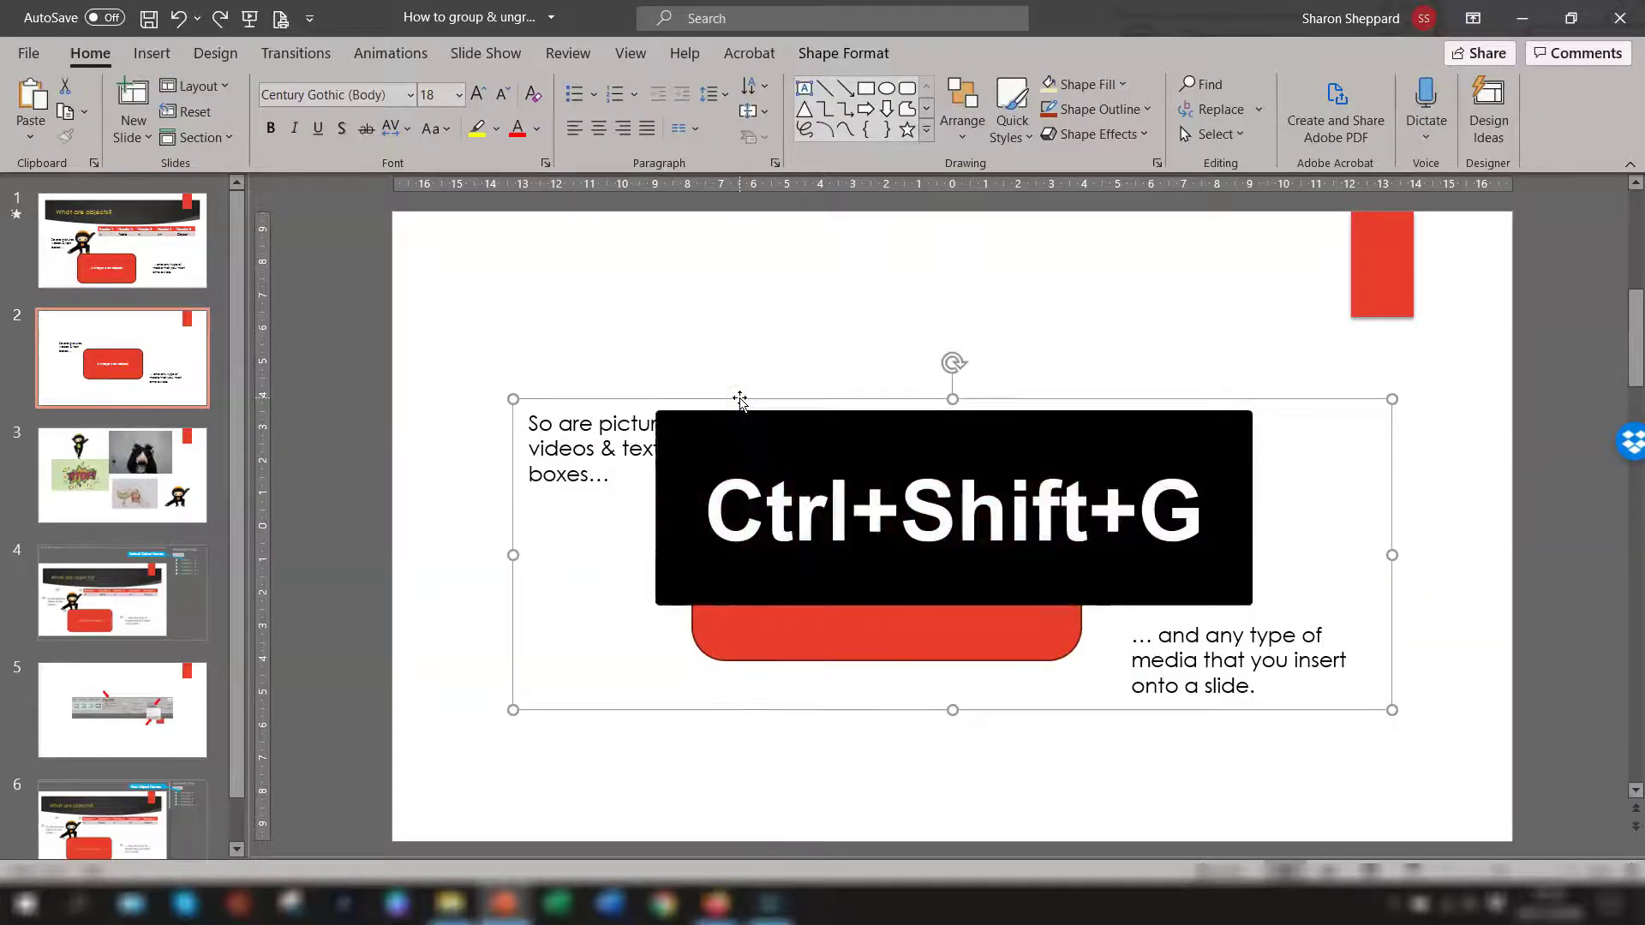
{"action": "left_click", "coordinate": [757, 404]}
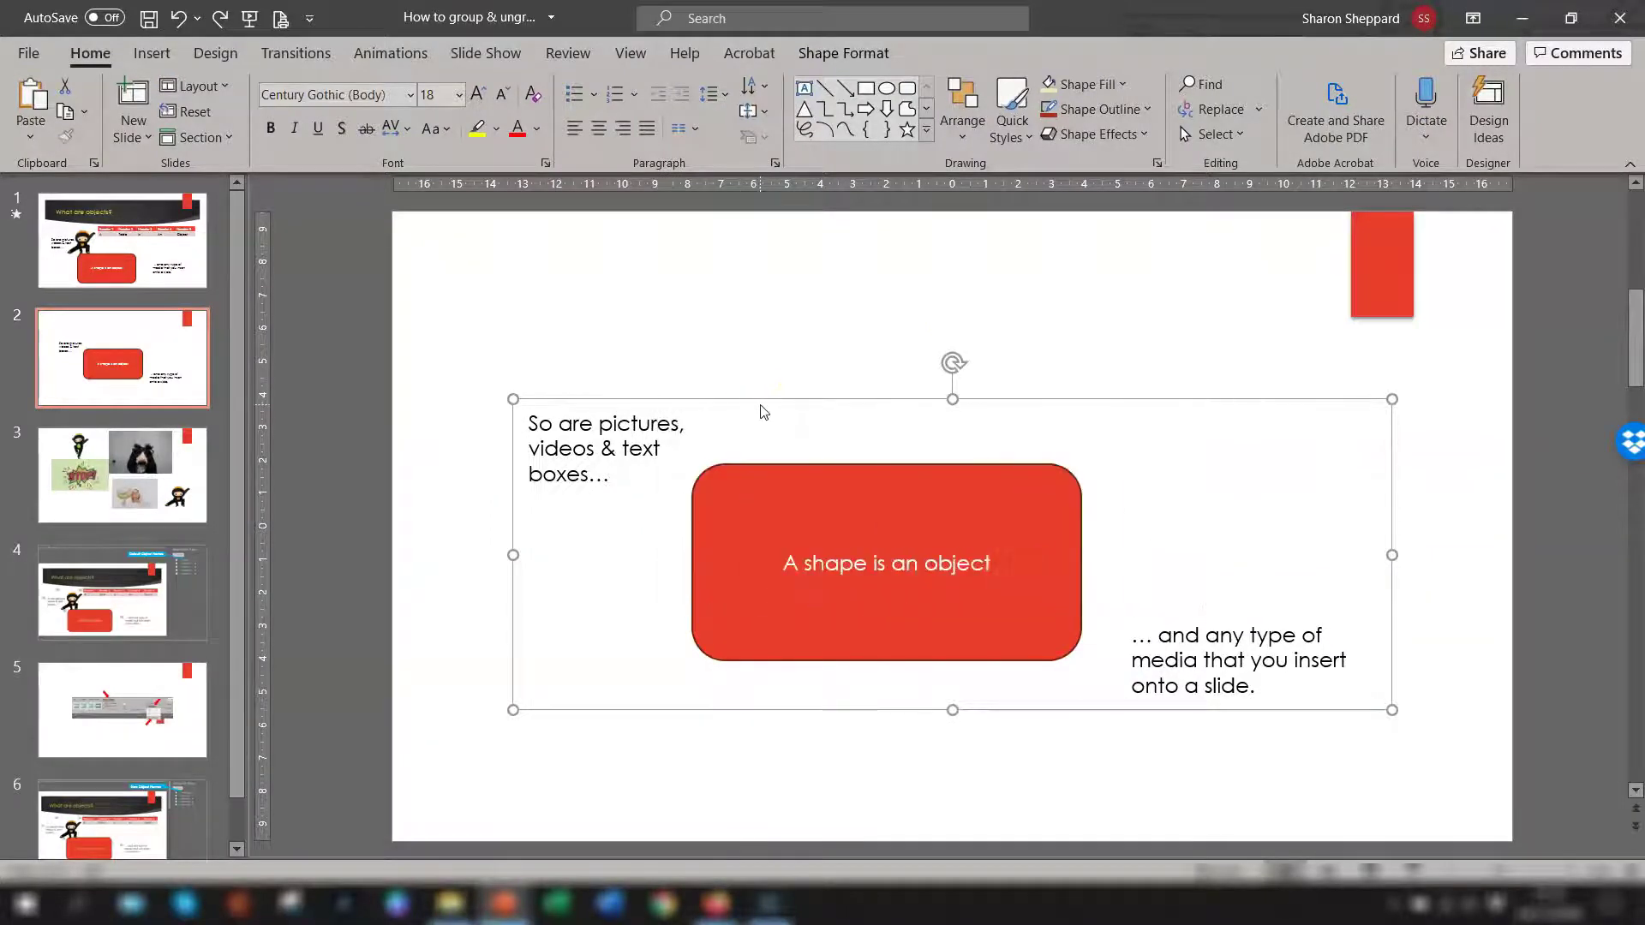
{"action": "key", "text": "ctrl+shift+g"}
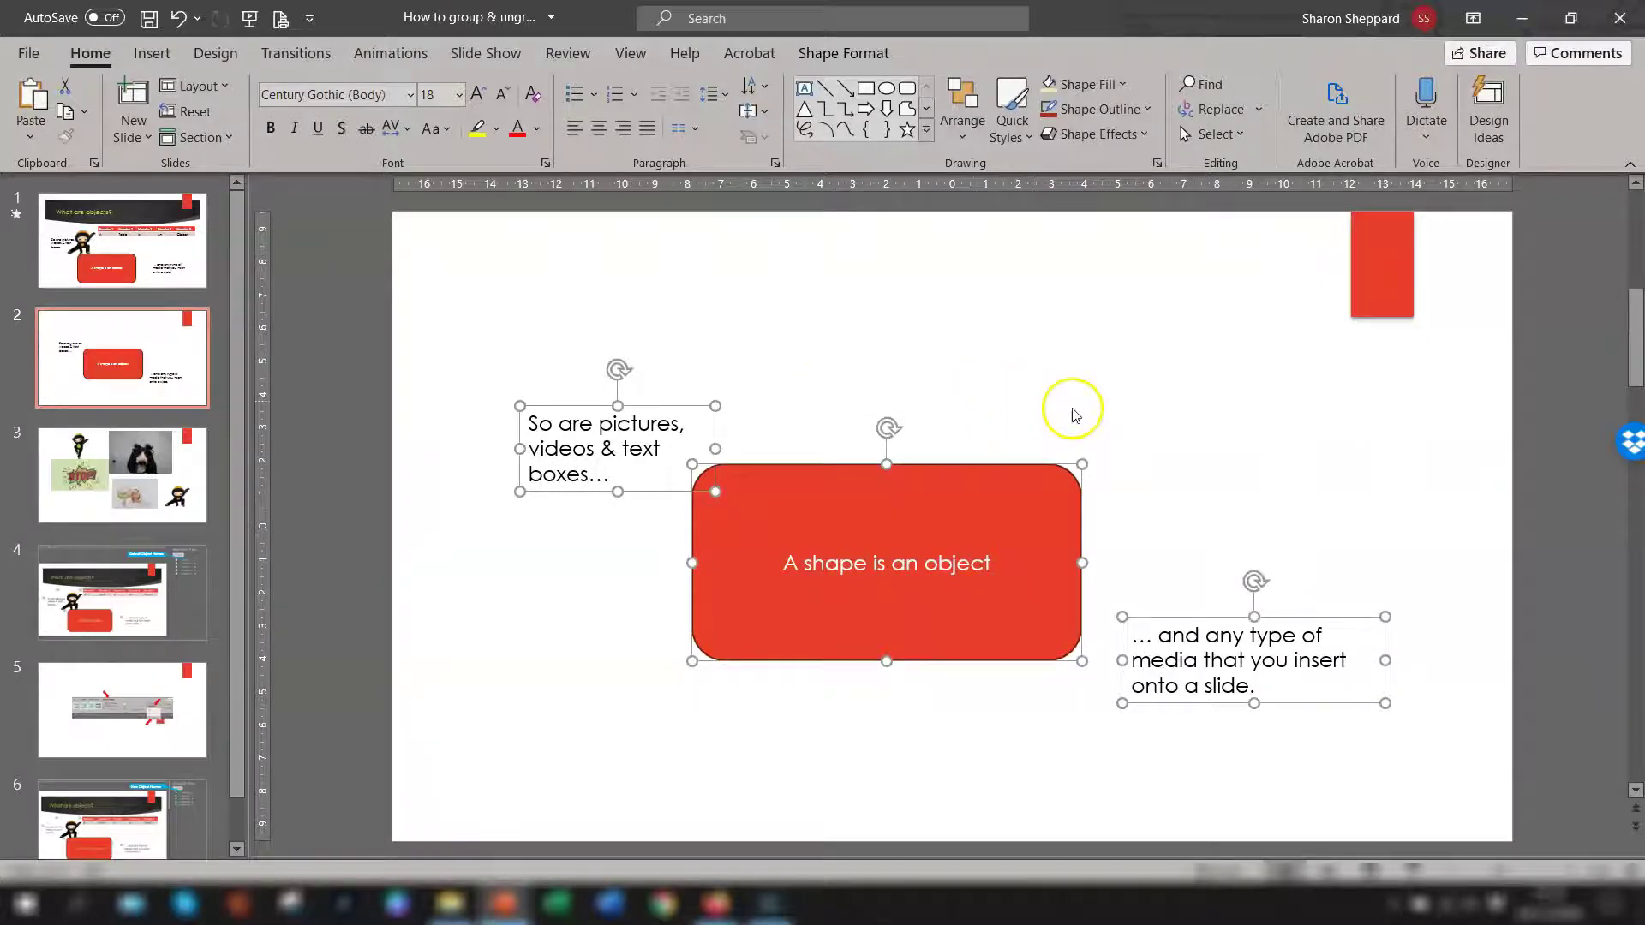
- On slide 3, ungroup the picture group via Picture Format > Group > Ungroup
{"action": "left_click", "coordinate": [89, 501]}
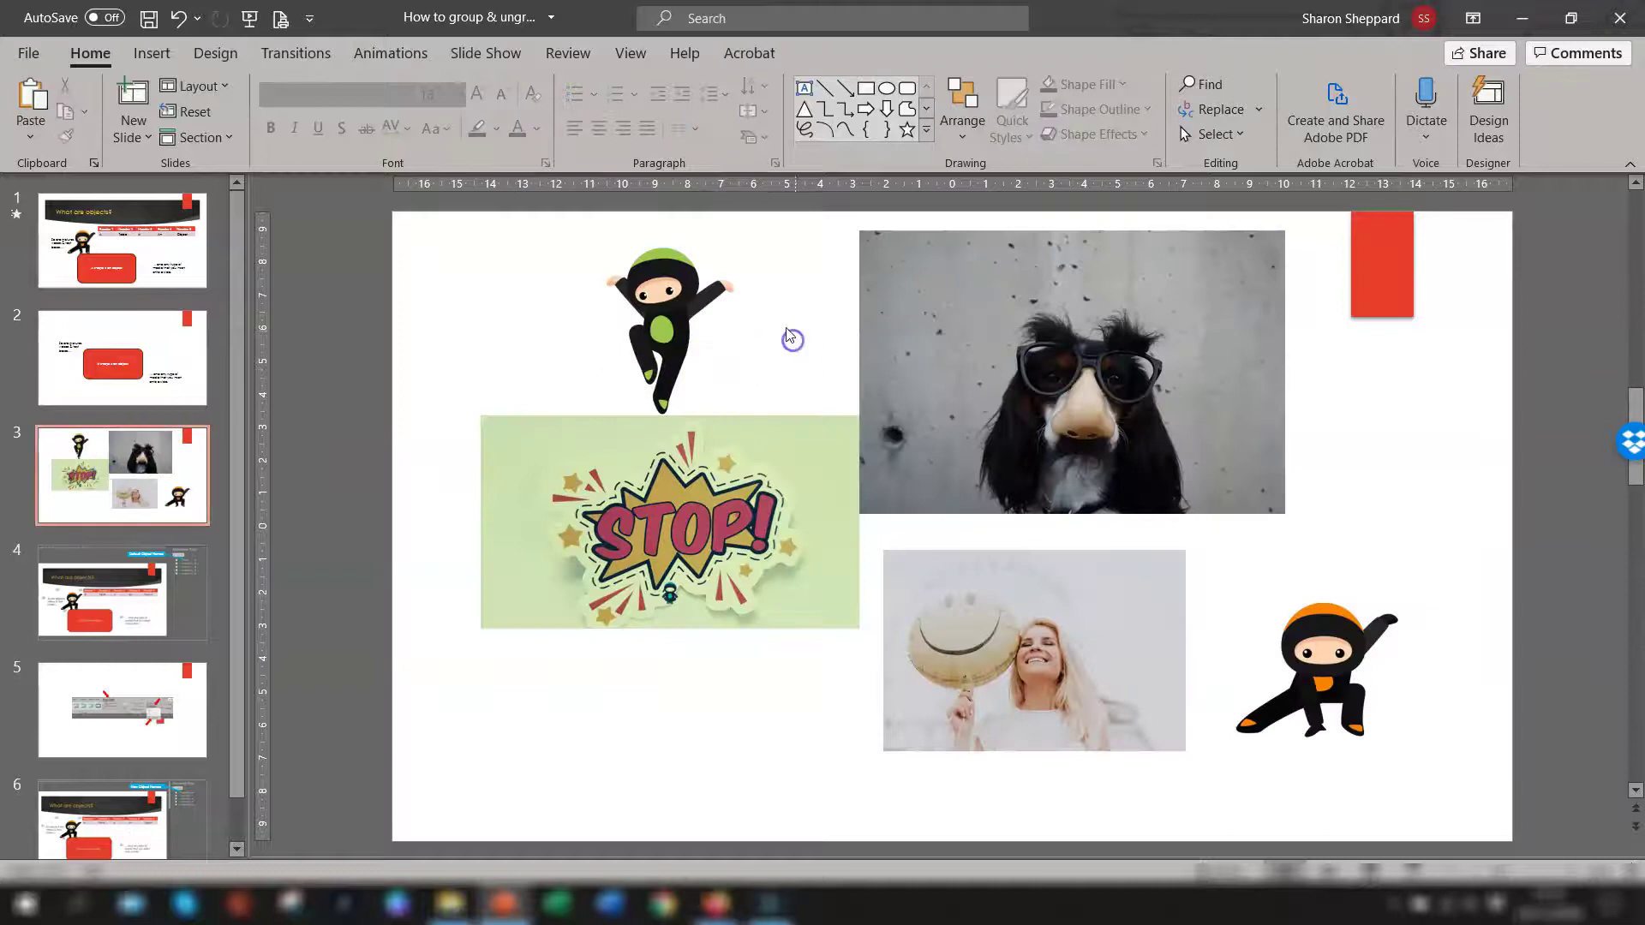
{"action": "left_click", "coordinate": [677, 305]}
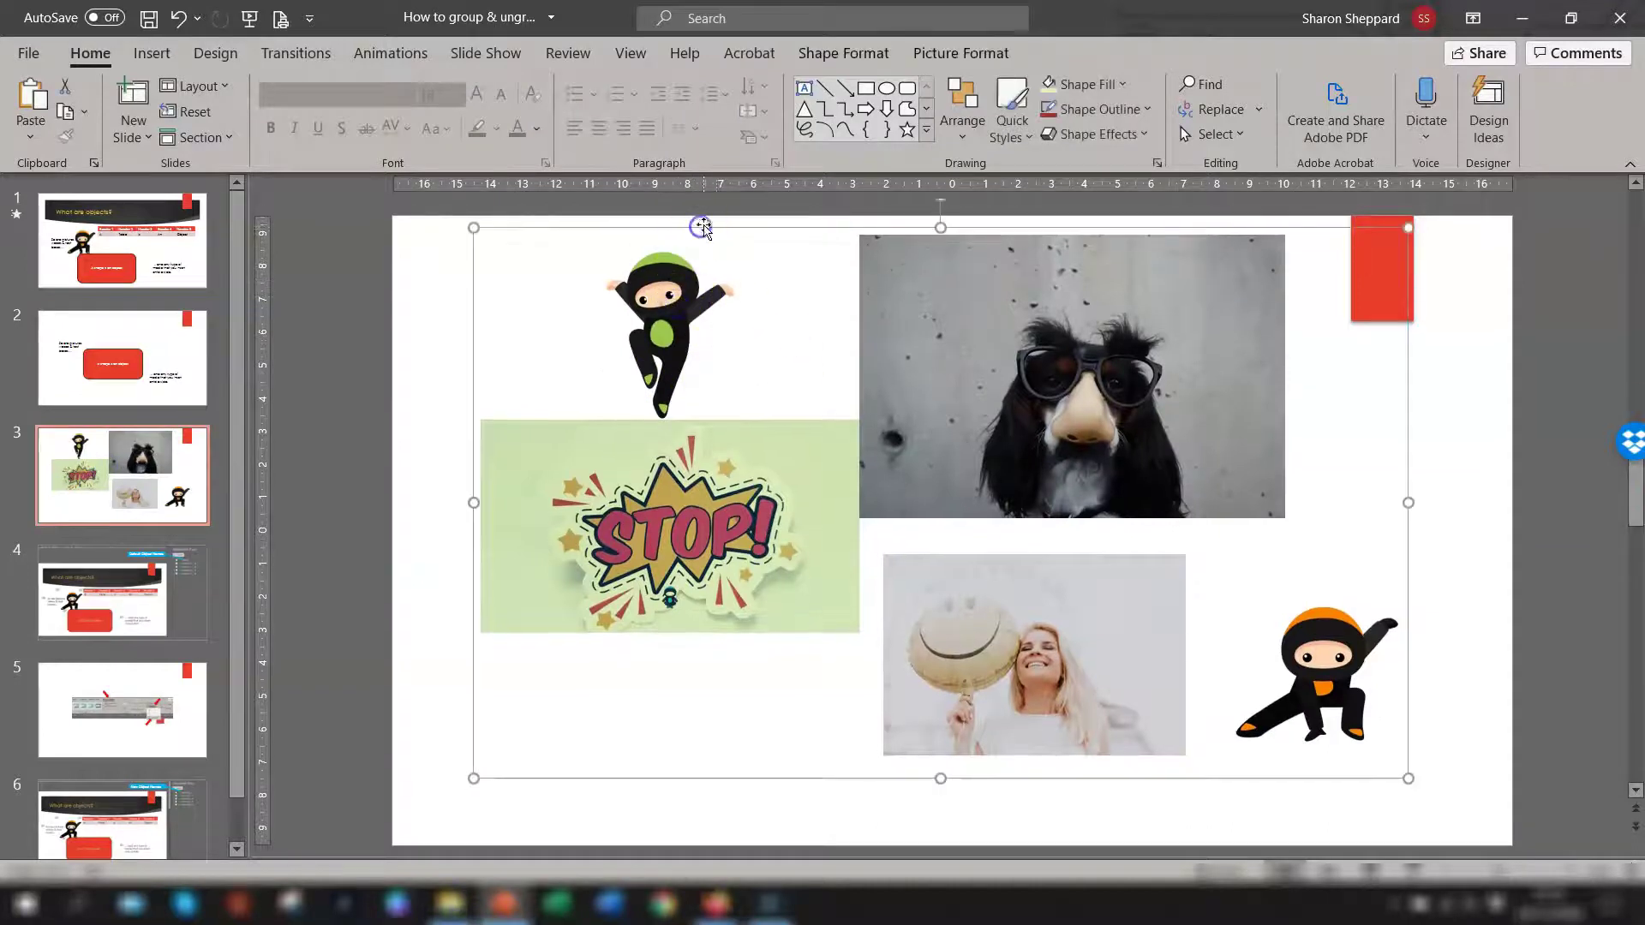
{"action": "left_click", "coordinate": [939, 52]}
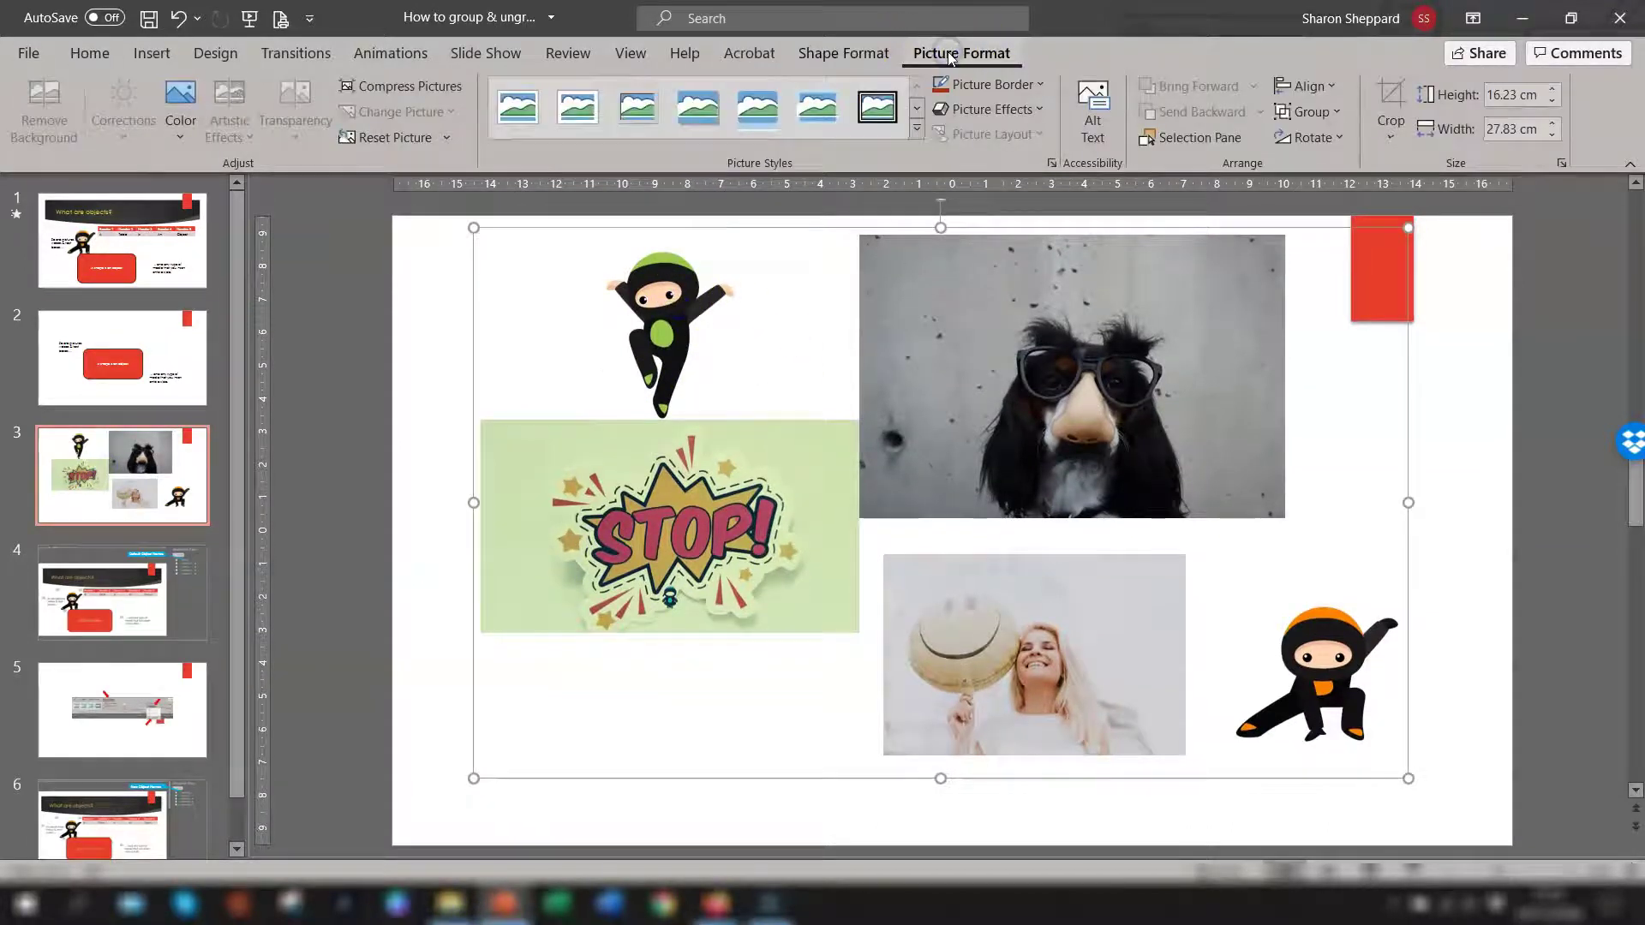
{"action": "left_click", "coordinate": [1315, 111]}
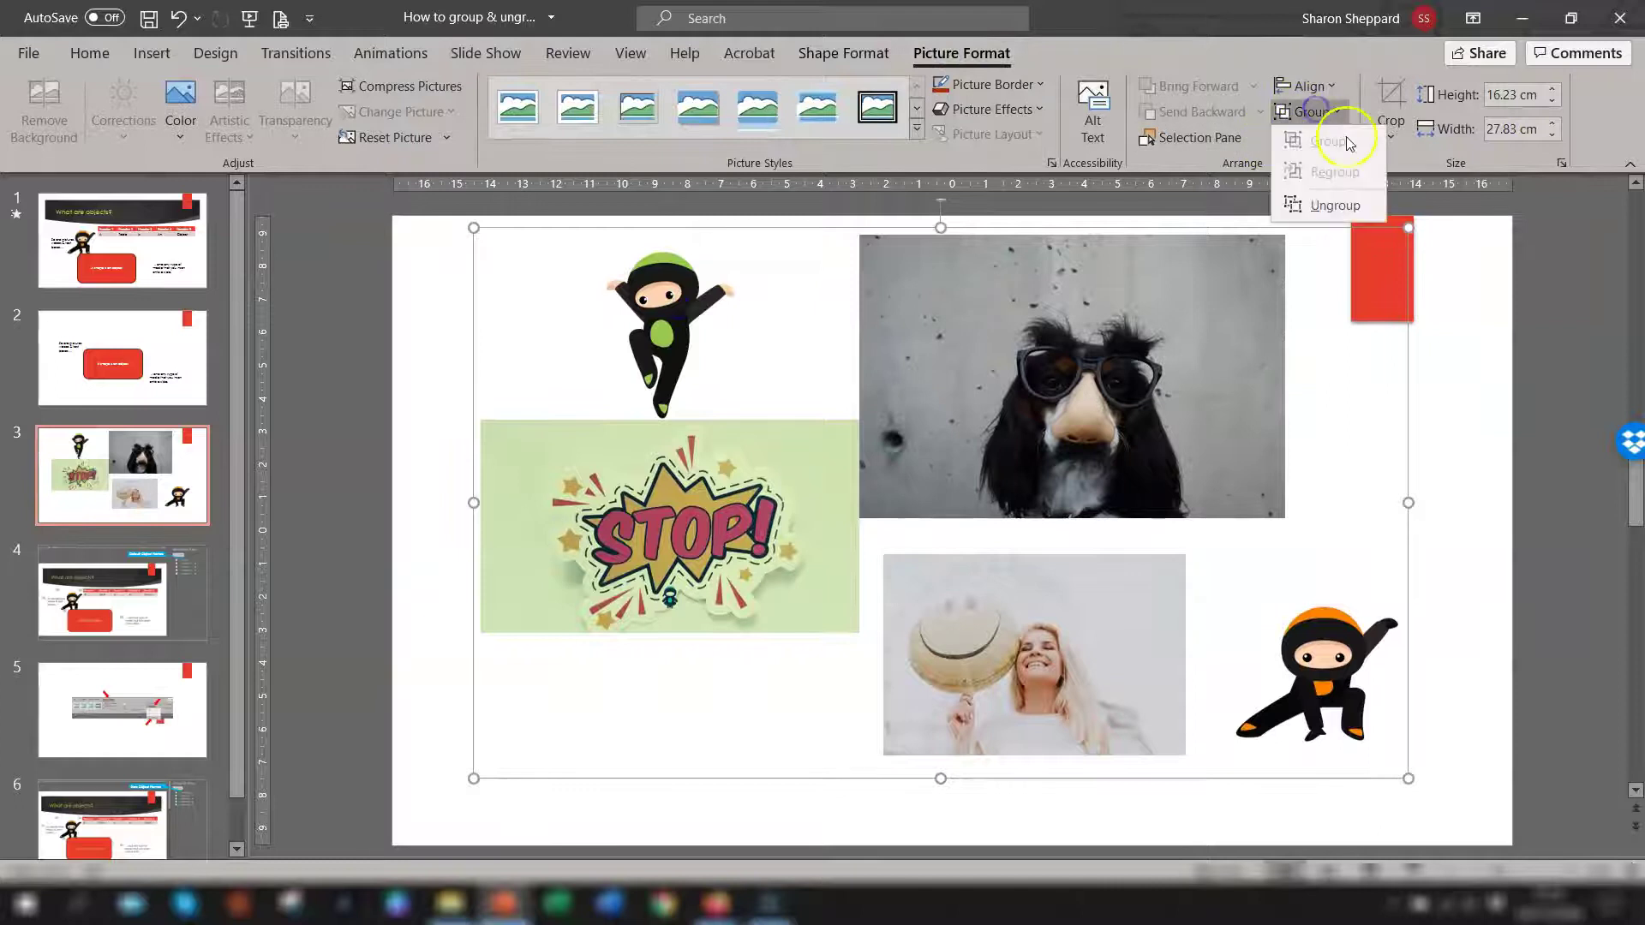
{"action": "left_click", "coordinate": [1343, 207]}
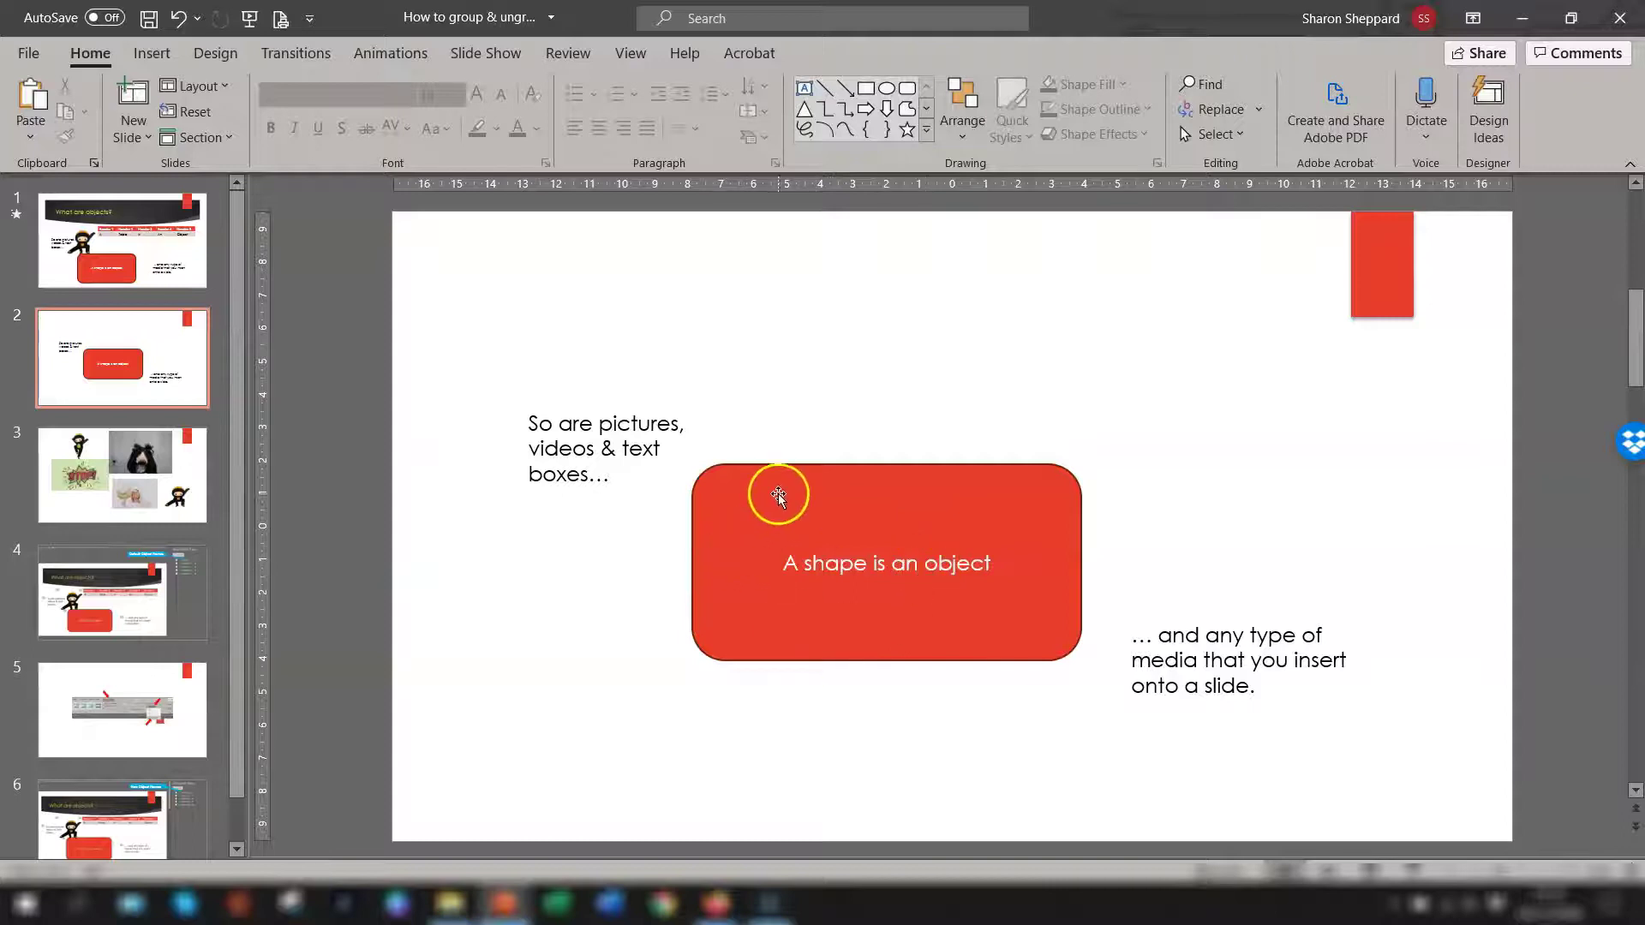
- Regroup the red shape with its two text boxes using right-click Group > Regroup, then open slide 3
{"action": "left_click", "coordinate": [784, 468]}
{"action": "right_click", "coordinate": [805, 467]}
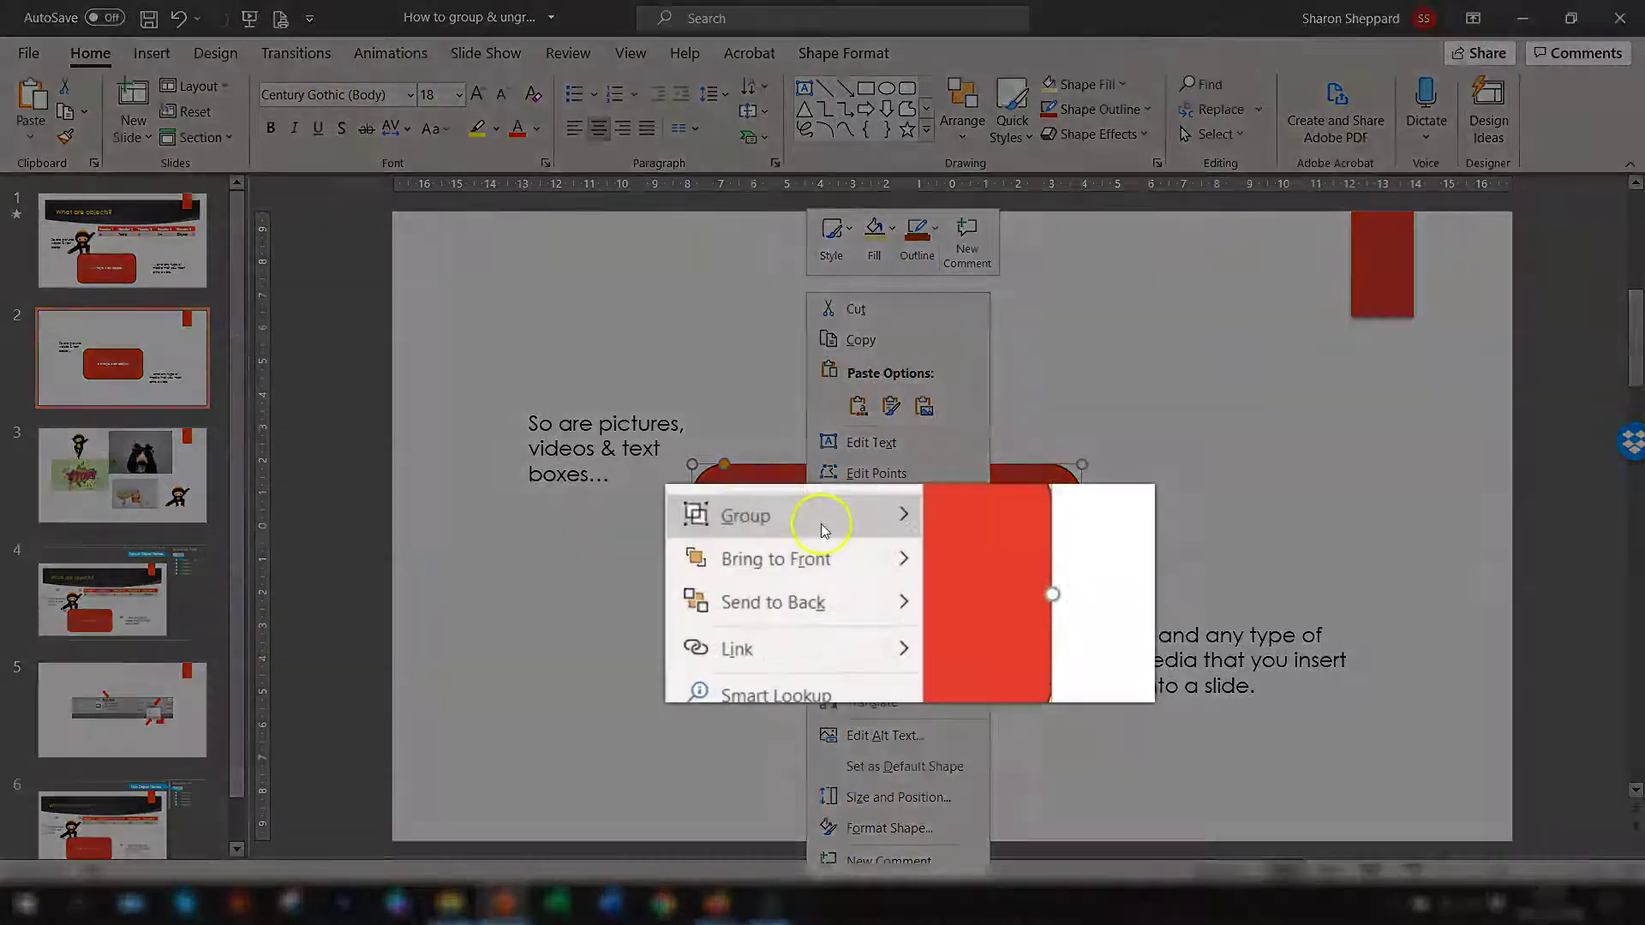
{"action": "mouse_move", "coordinate": [757, 531]}
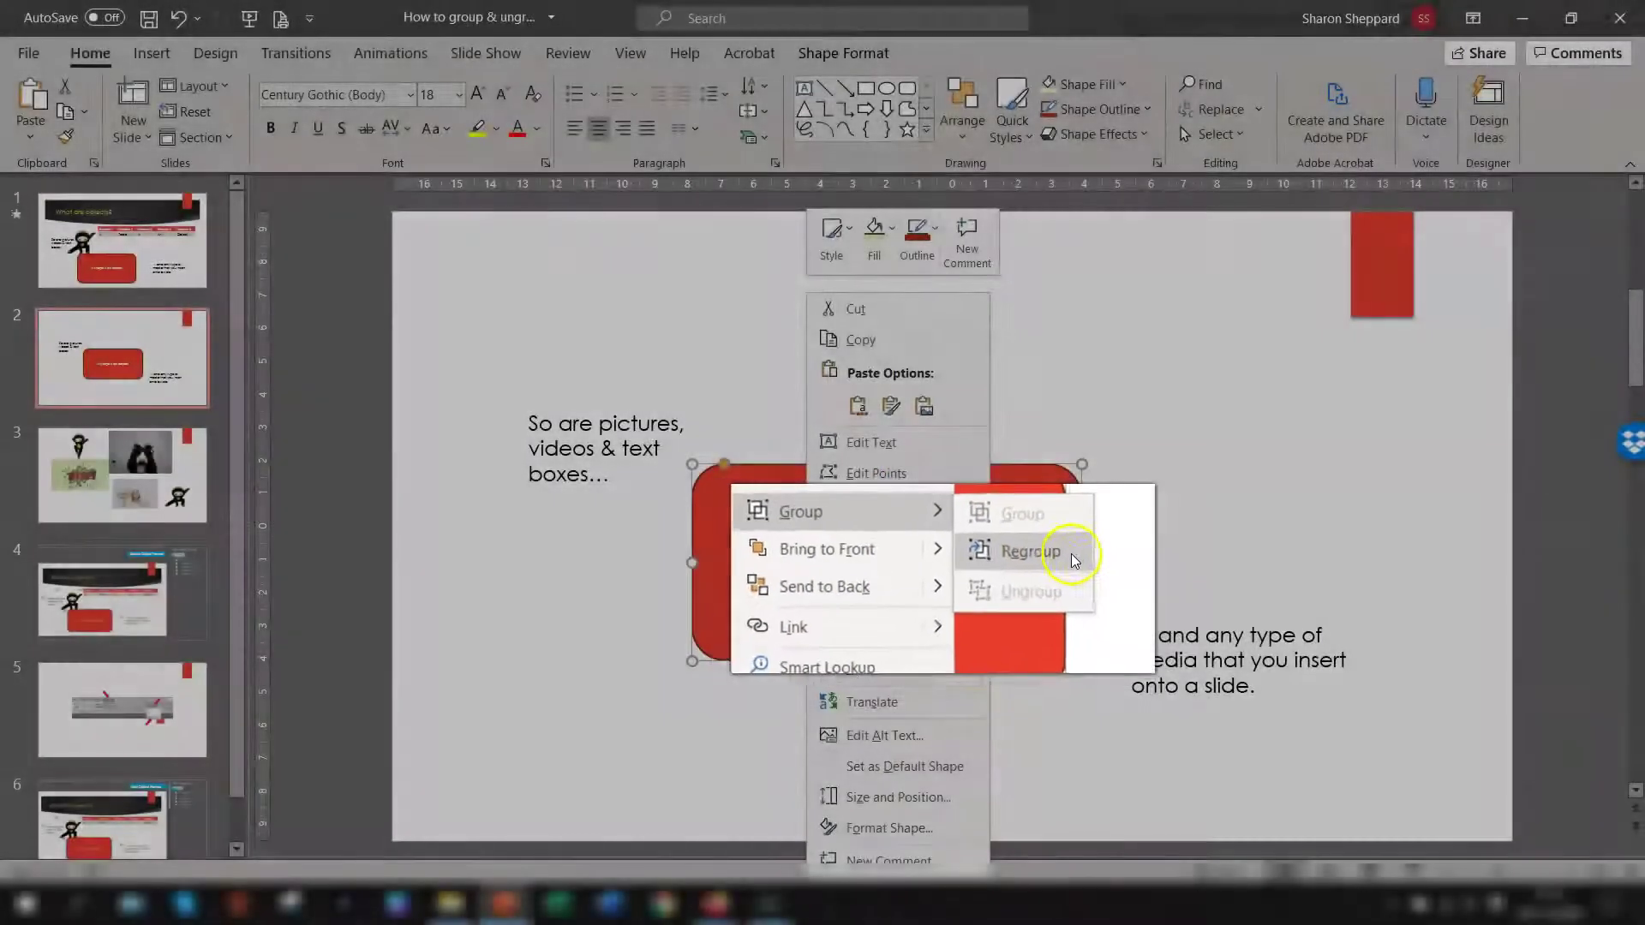
{"action": "left_click", "coordinate": [1041, 572]}
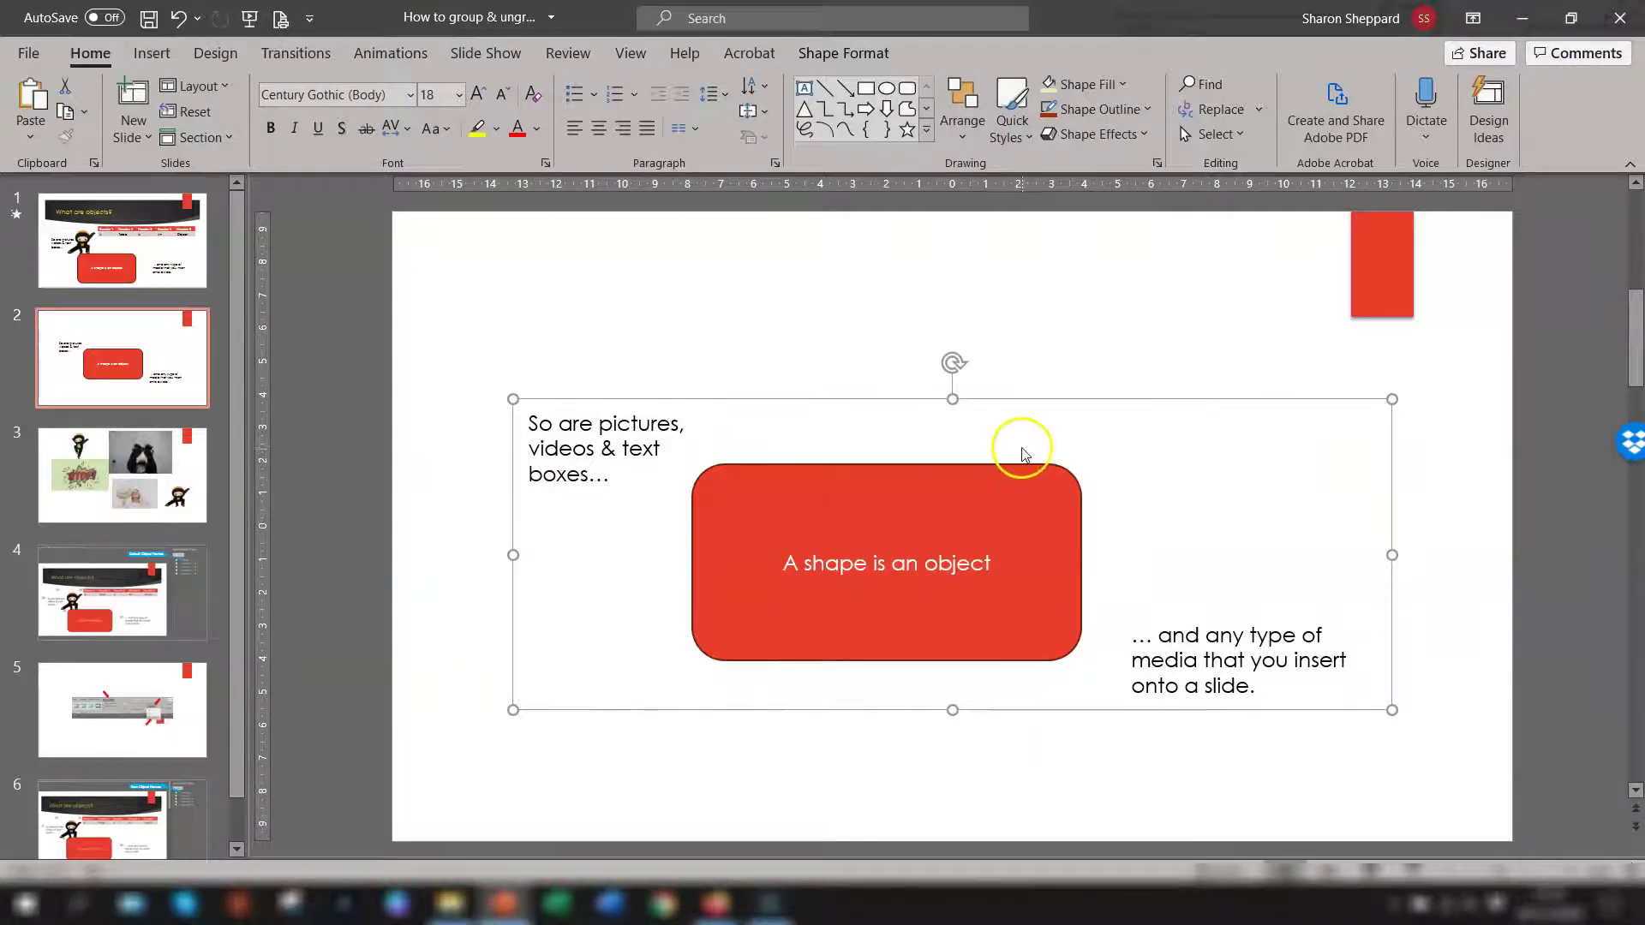
{"action": "left_click", "coordinate": [120, 470]}
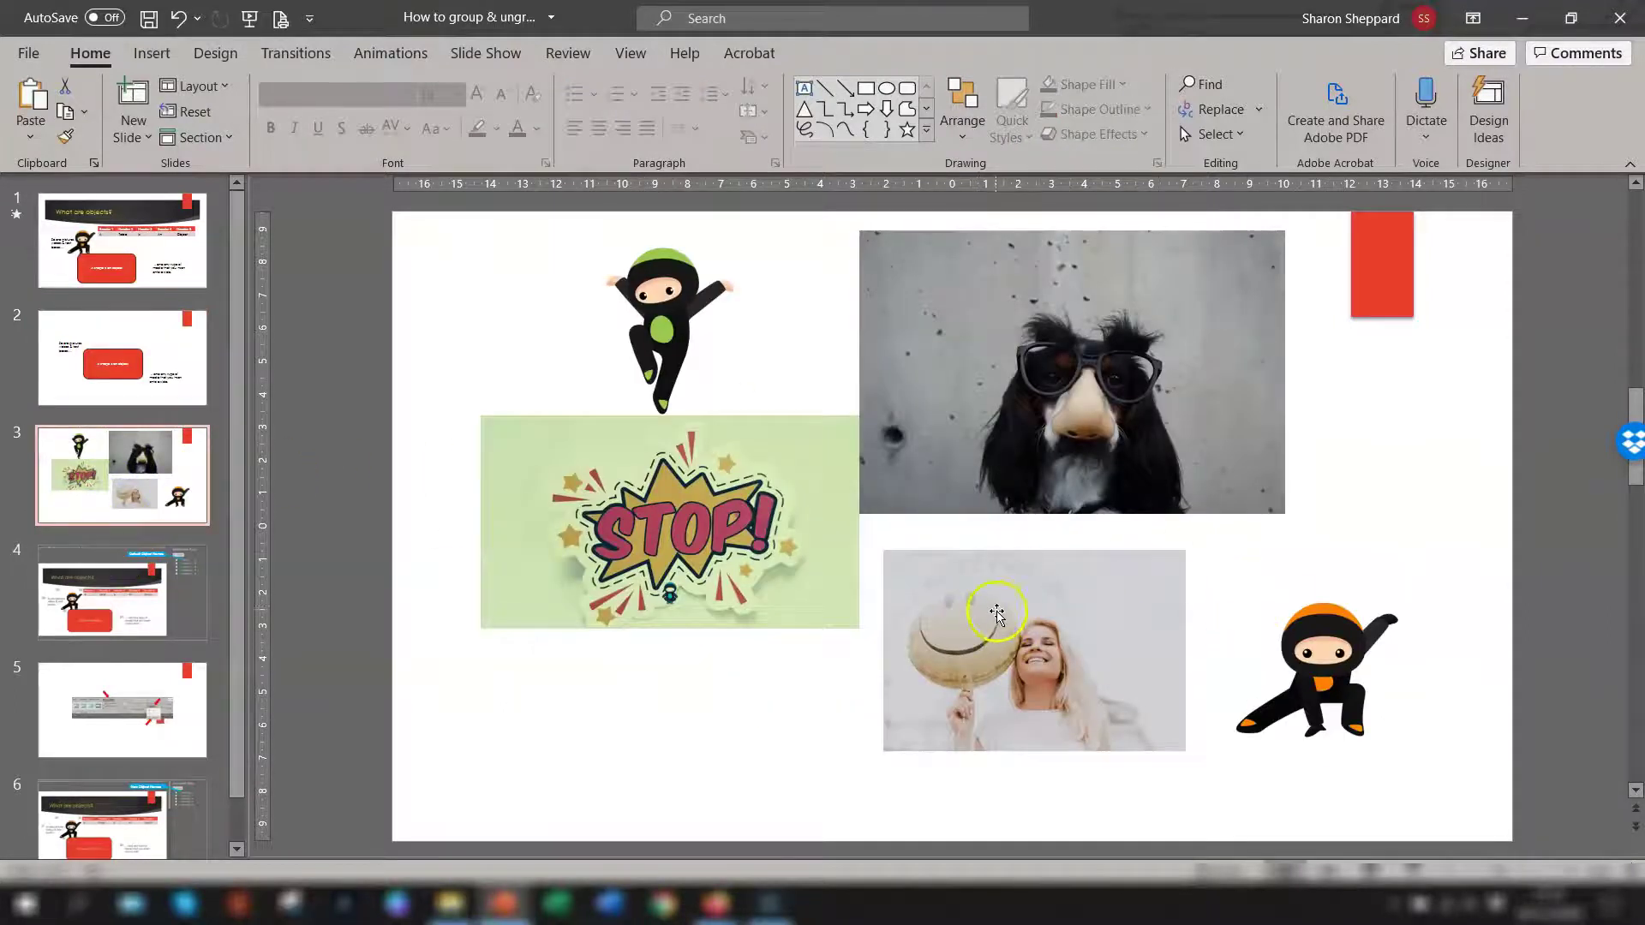
- Regroup the five pictures via Picture Format > Group > Regroup and nudge the group down-left
{"action": "left_click", "coordinate": [994, 583]}
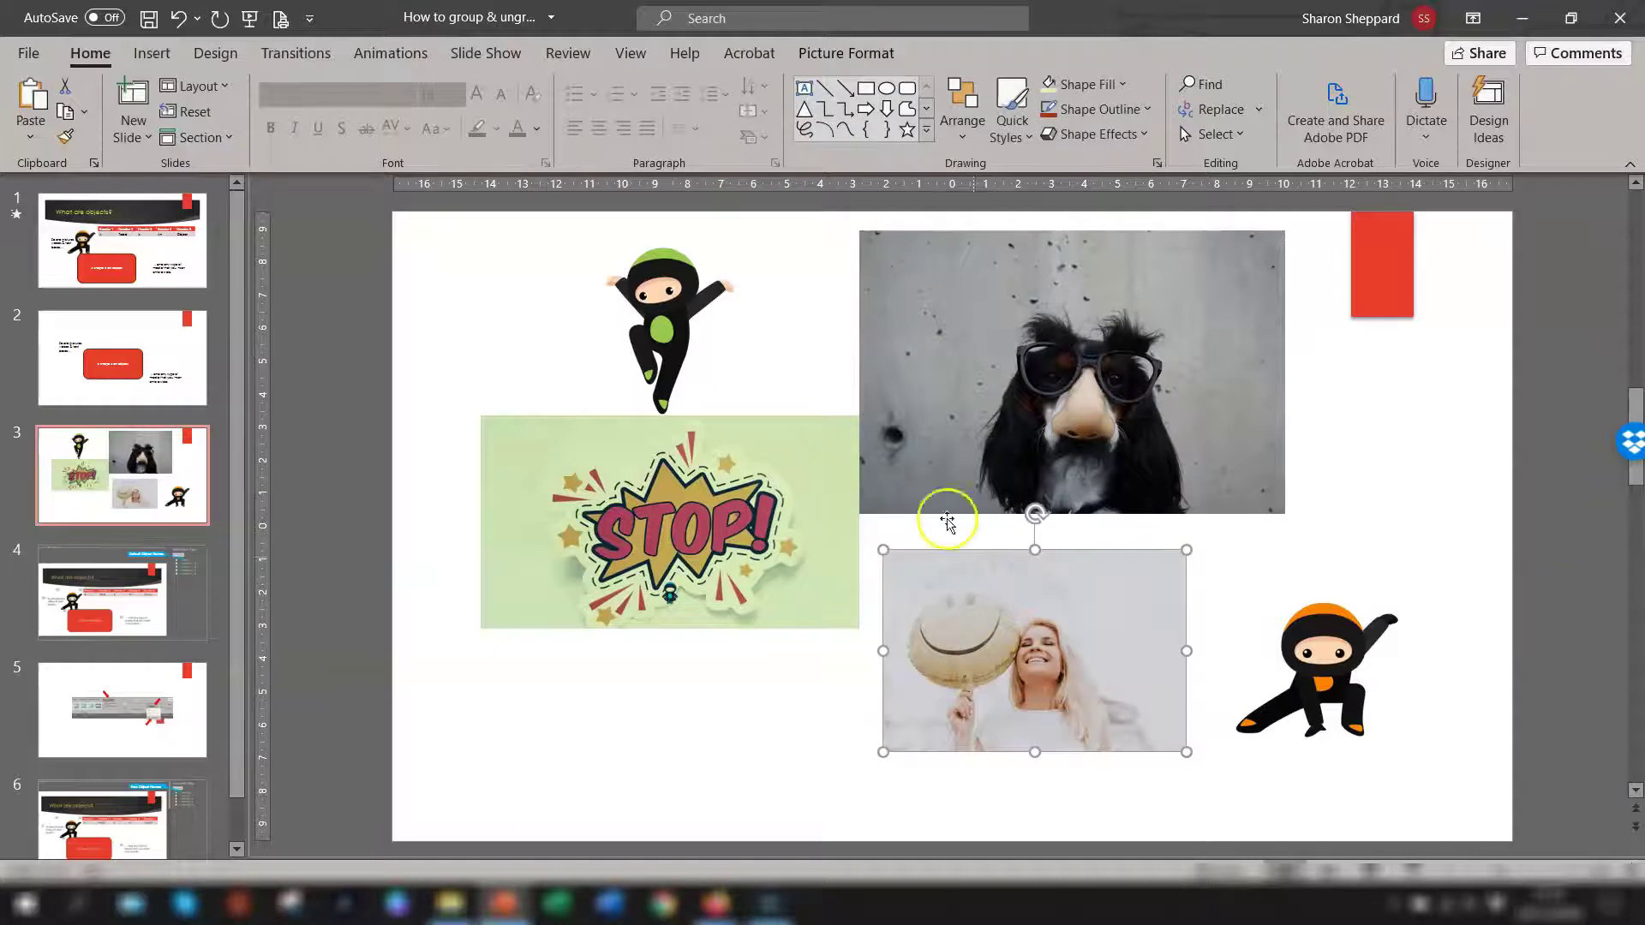
{"action": "left_click", "coordinate": [835, 51]}
{"action": "left_click", "coordinate": [1336, 112]}
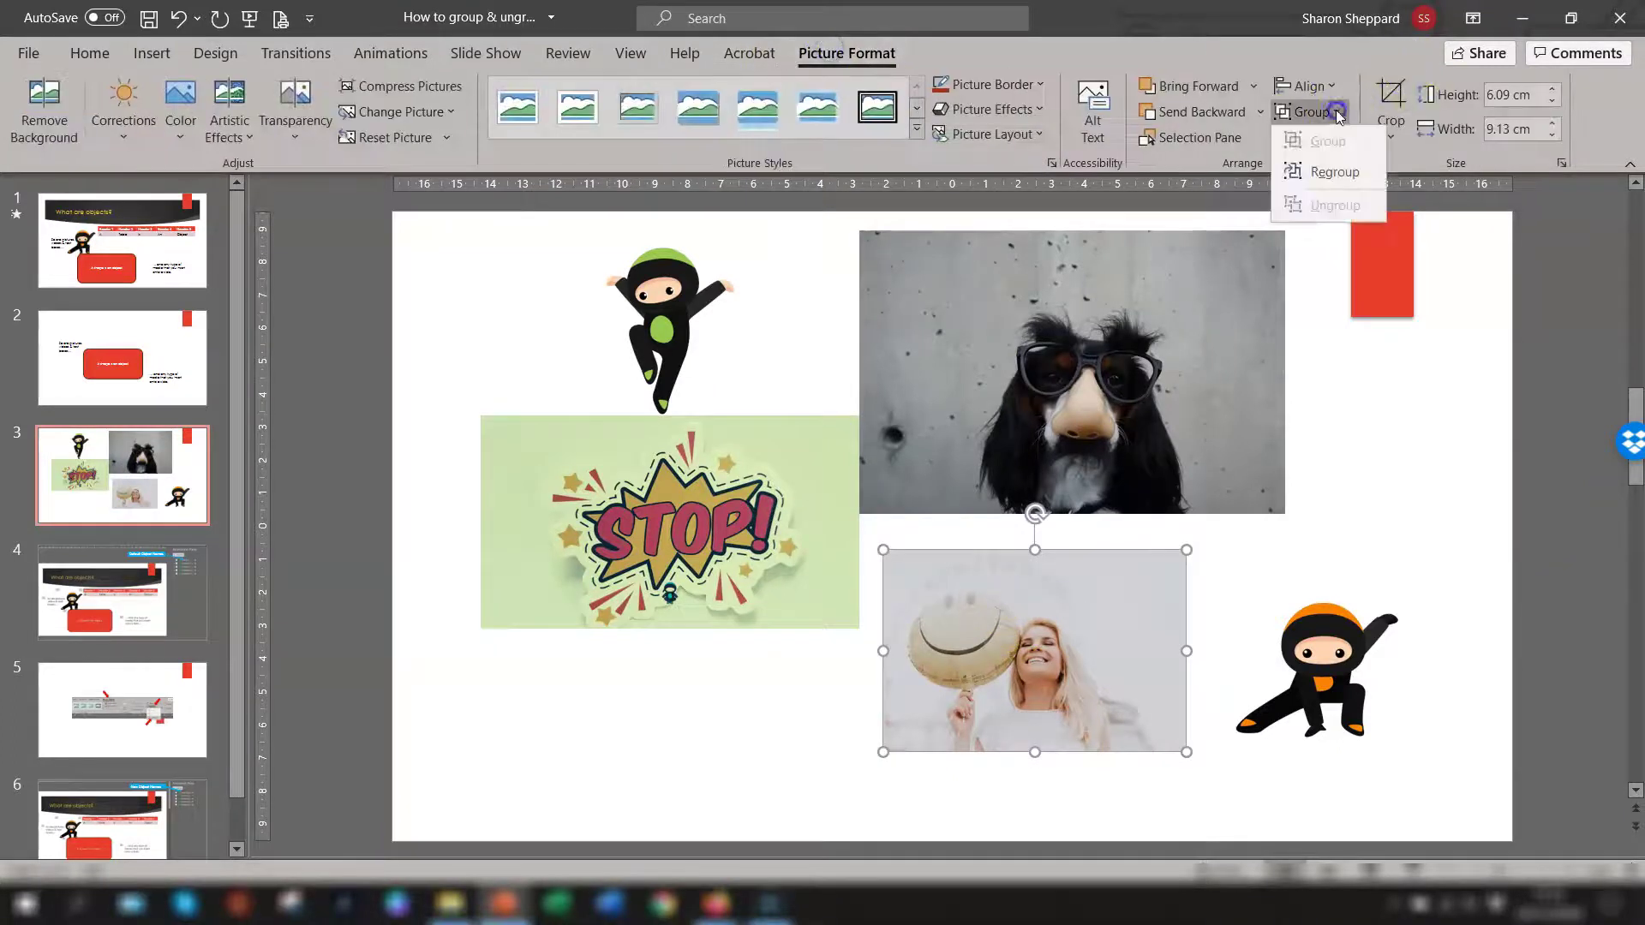
{"action": "left_click", "coordinate": [1344, 171]}
{"action": "left_click_drag", "start_coordinate": [1102, 465], "coordinate": [1088, 493]}
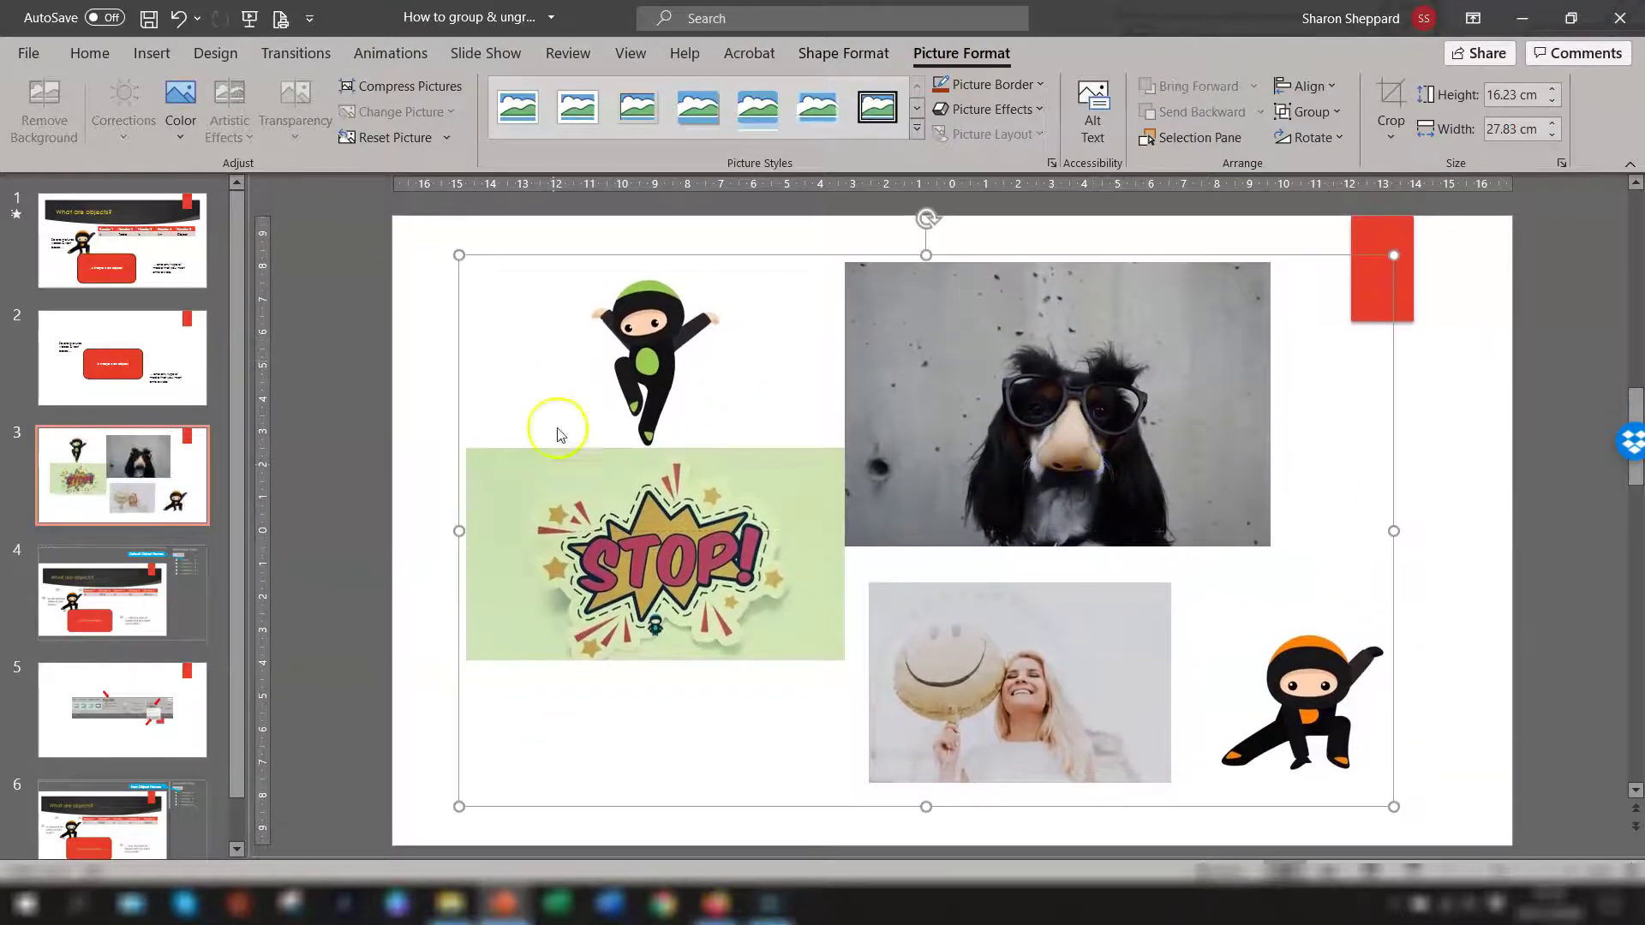
{"action": "left_click", "coordinate": [410, 347]}
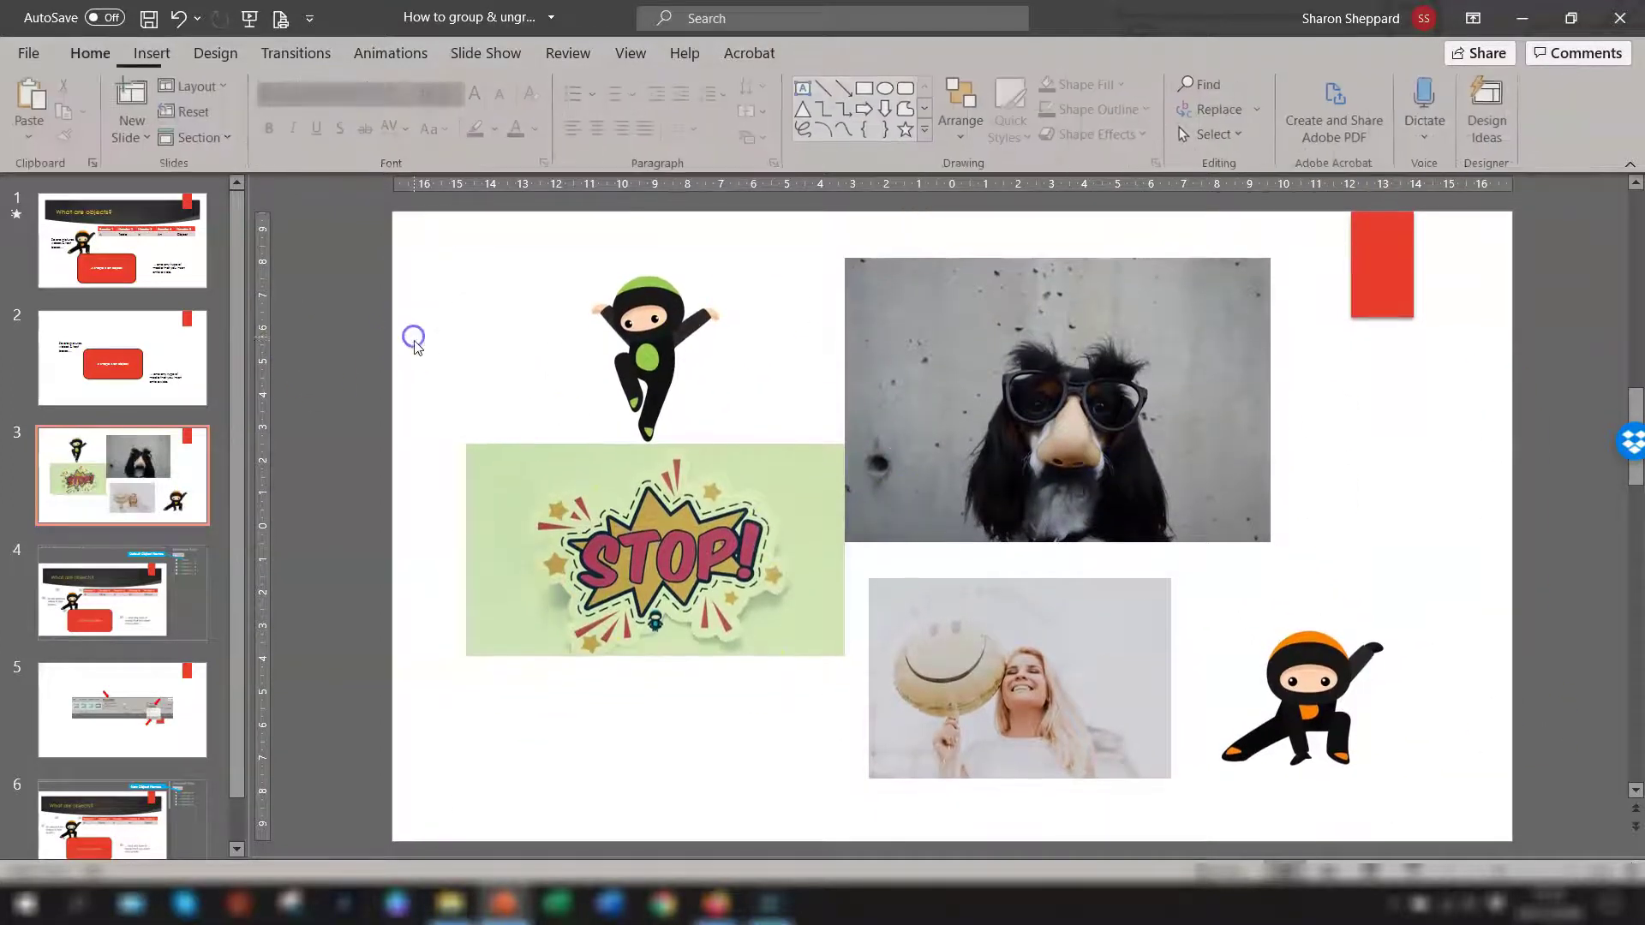
- Regroup the 'So are pictures' text box with the red shape using Ctrl+Shift+J, then duplicate slide 2 with Ctrl+D
{"action": "left_click", "coordinate": [451, 342]}
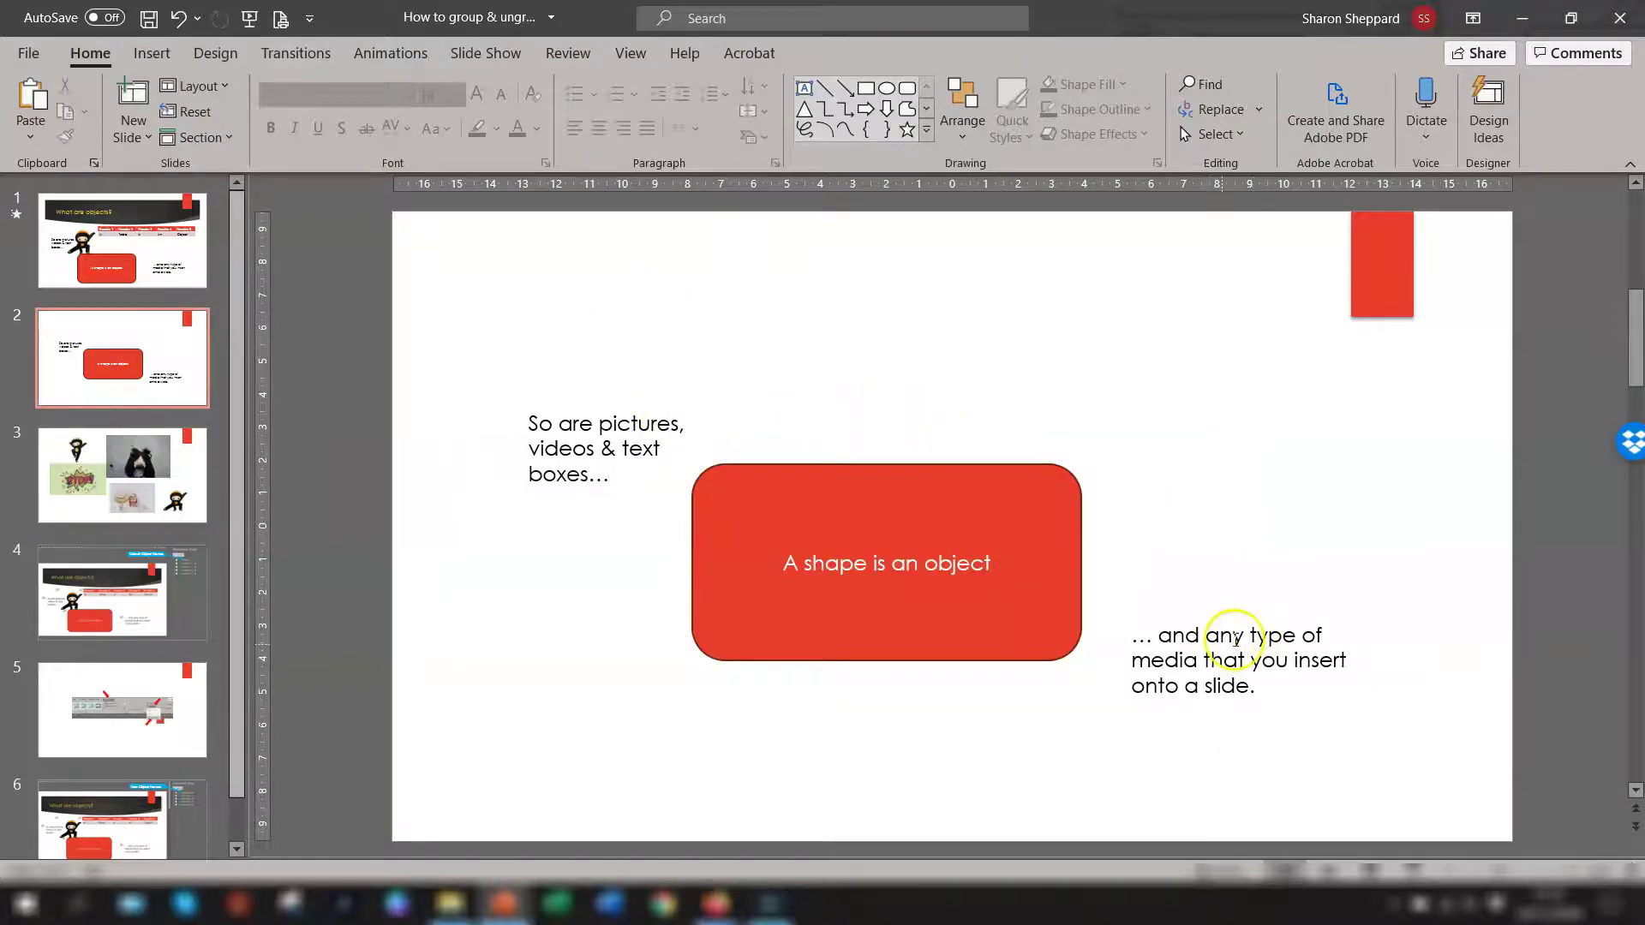
{"action": "left_click", "coordinate": [542, 414]}
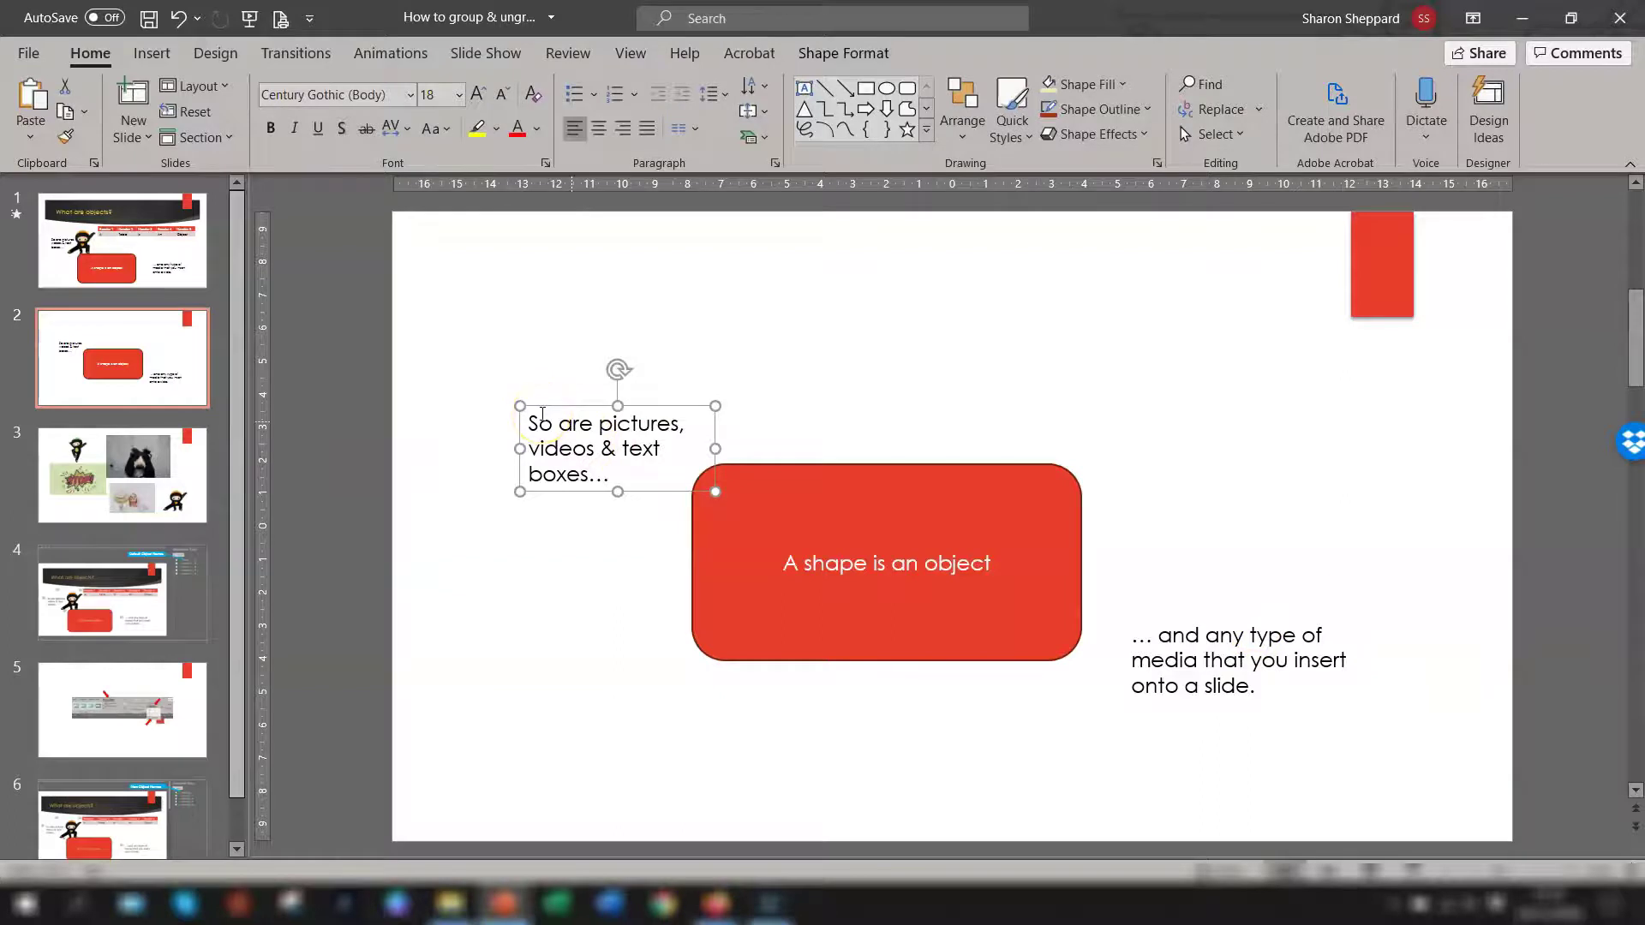
{"action": "key", "text": "ctrl+shift+j"}
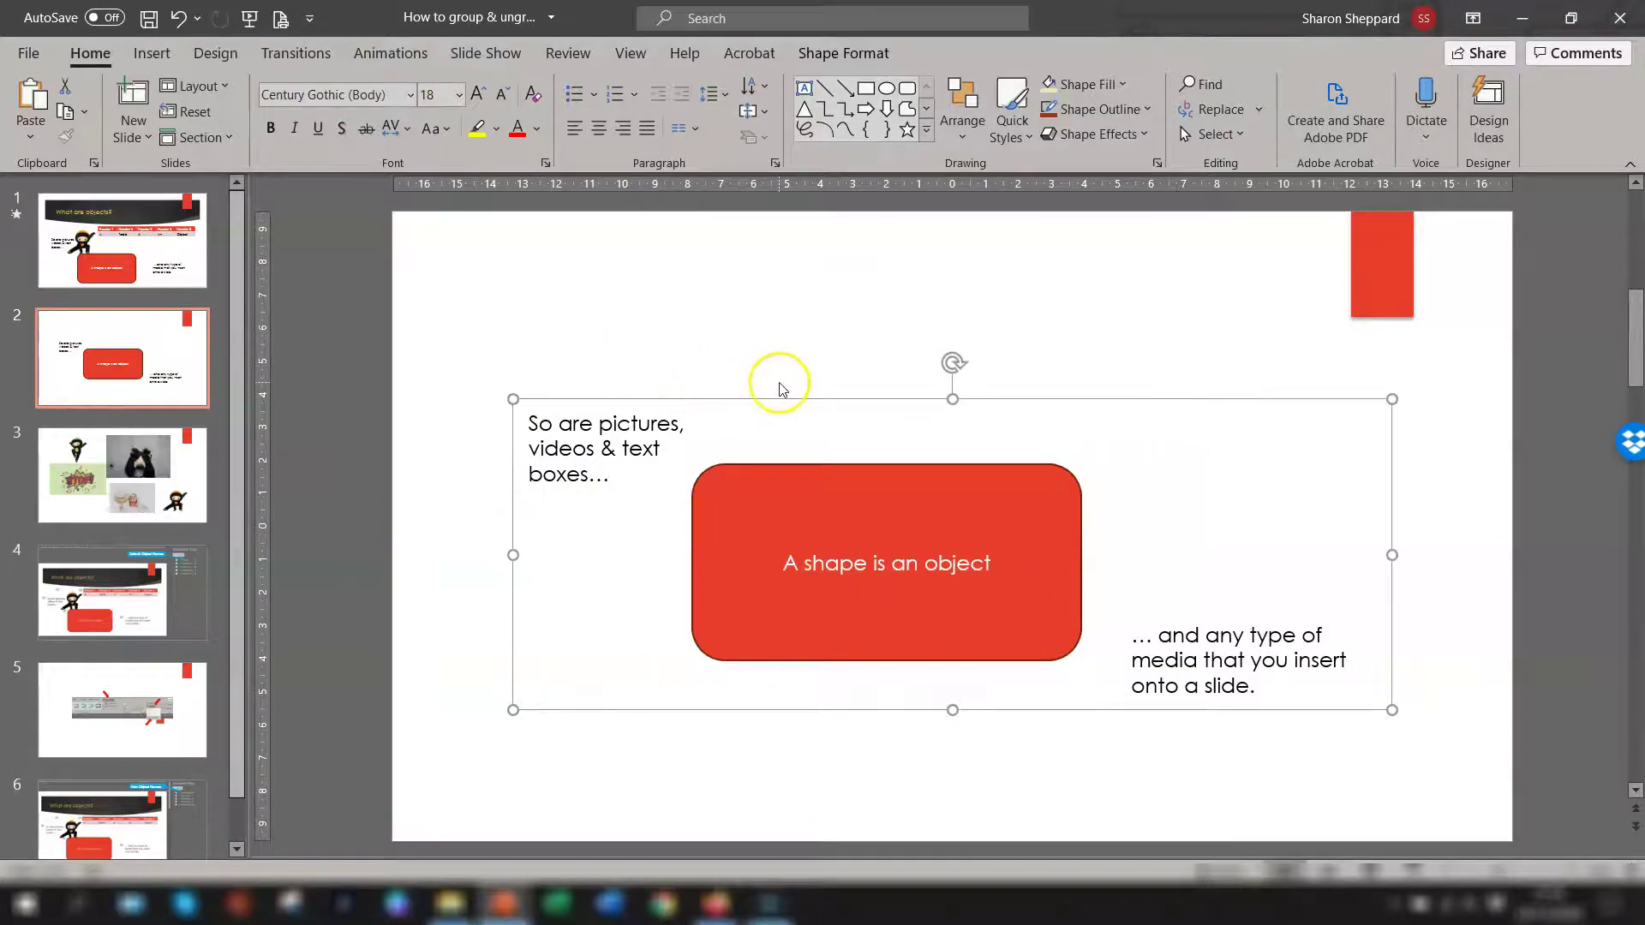
{"action": "left_click", "coordinate": [780, 390]}
{"action": "key", "text": "ctrl+d"}
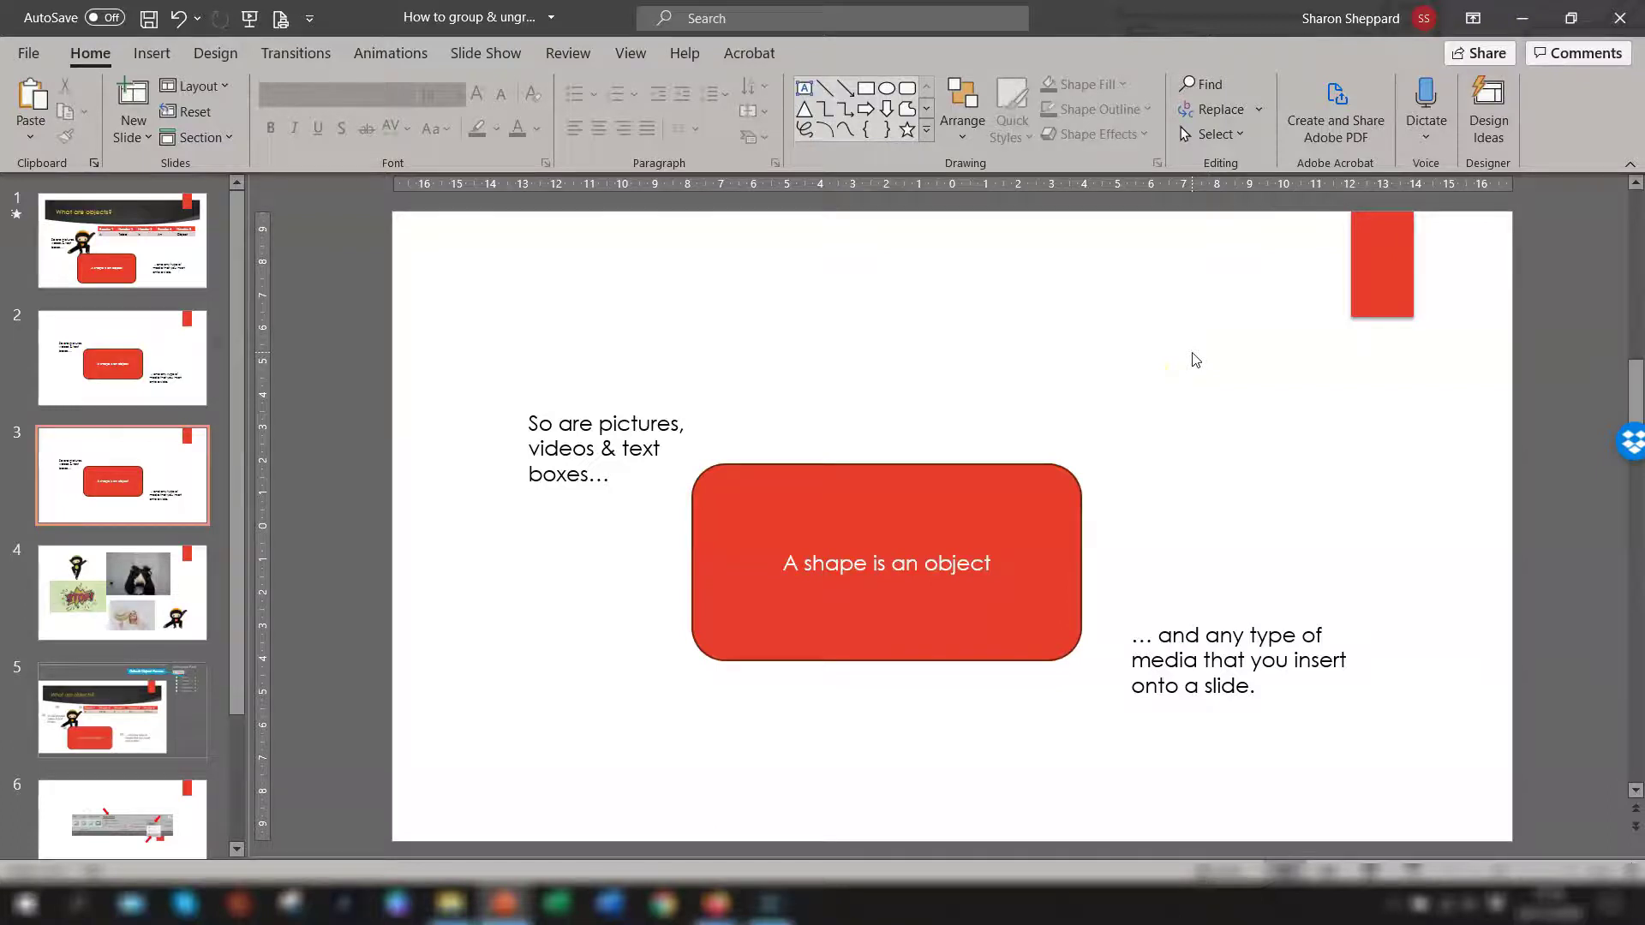
{"action": "right_click", "coordinate": [749, 468]}
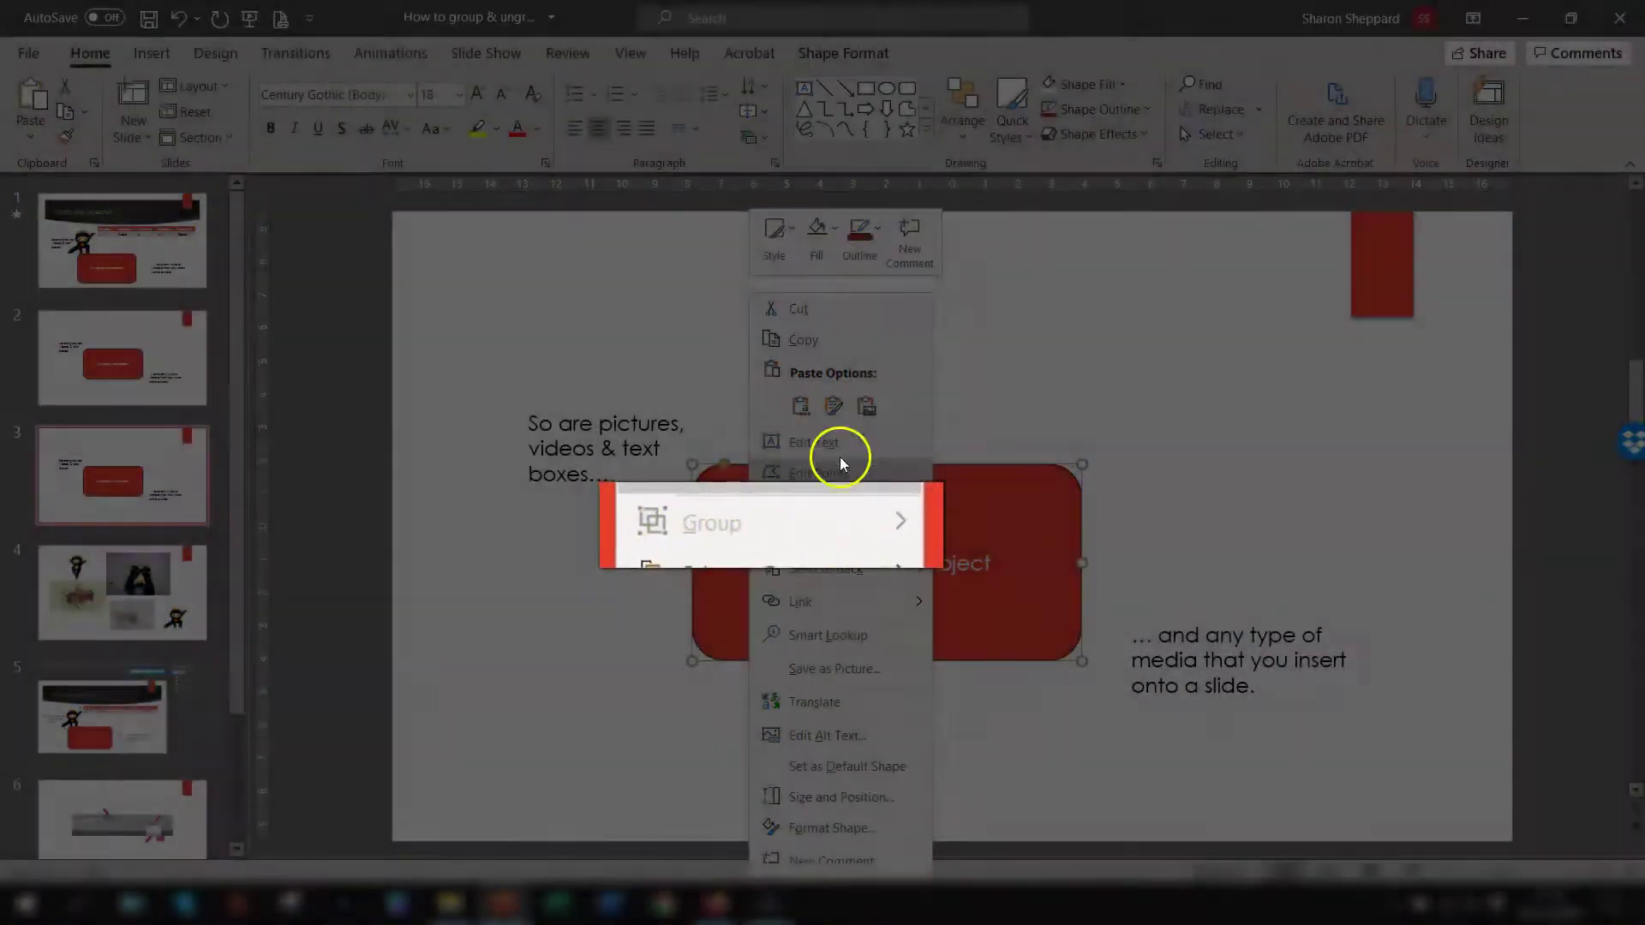
{"action": "left_click", "coordinate": [1070, 381]}
{"action": "left_click", "coordinate": [843, 52]}
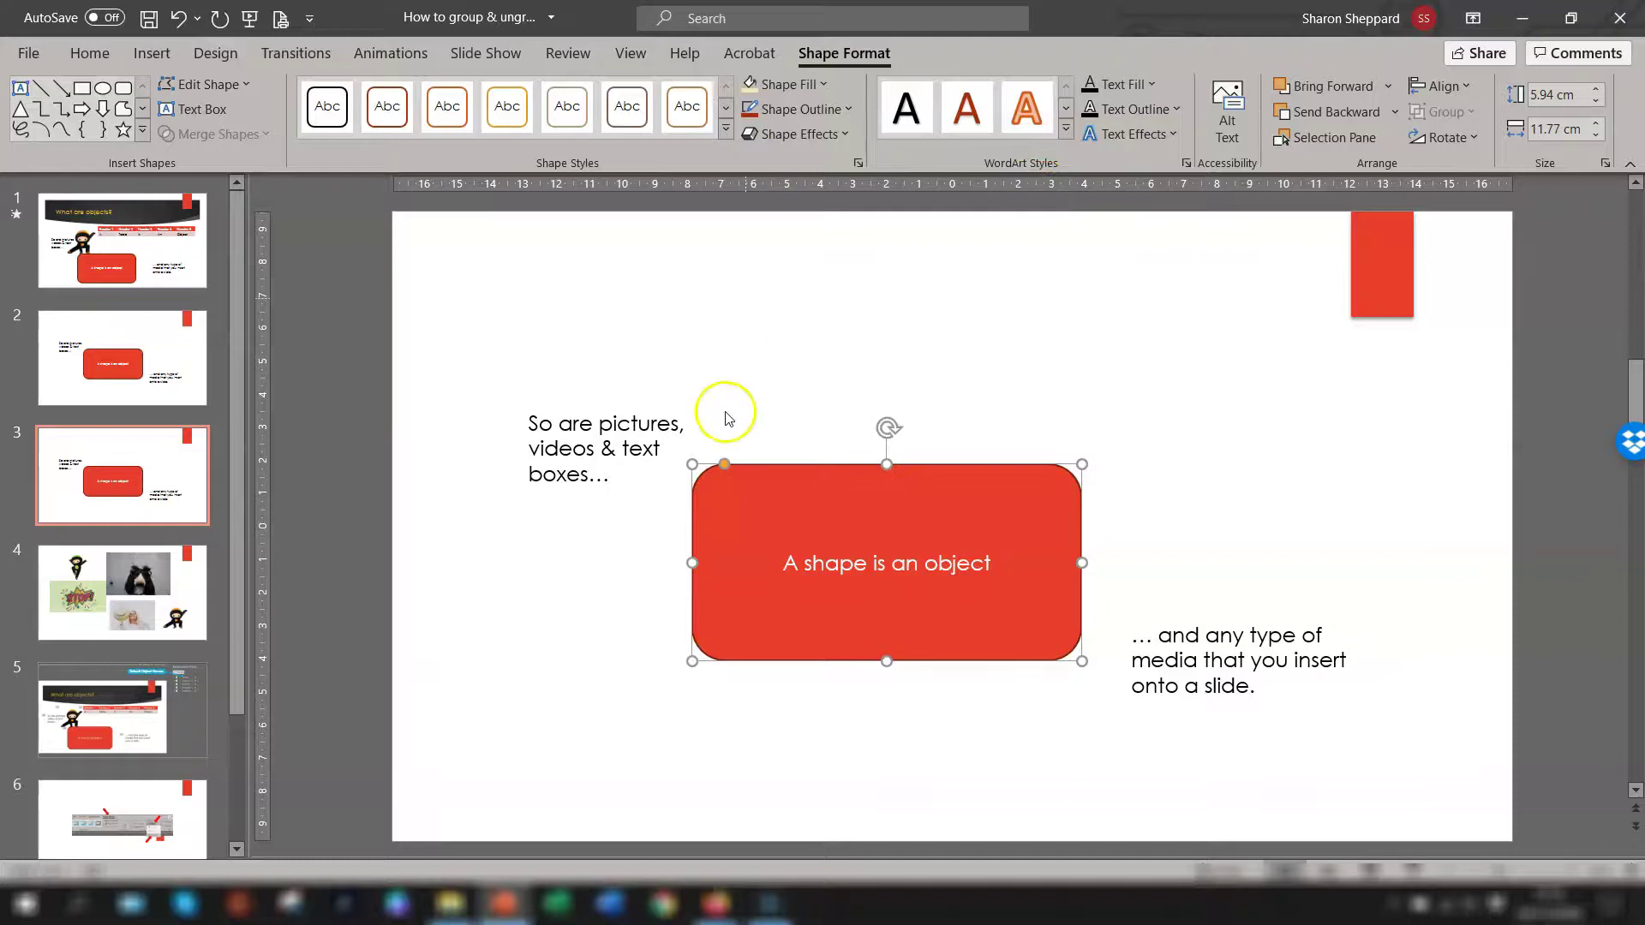
{"action": "left_click", "coordinate": [646, 425], "text": "shift"}
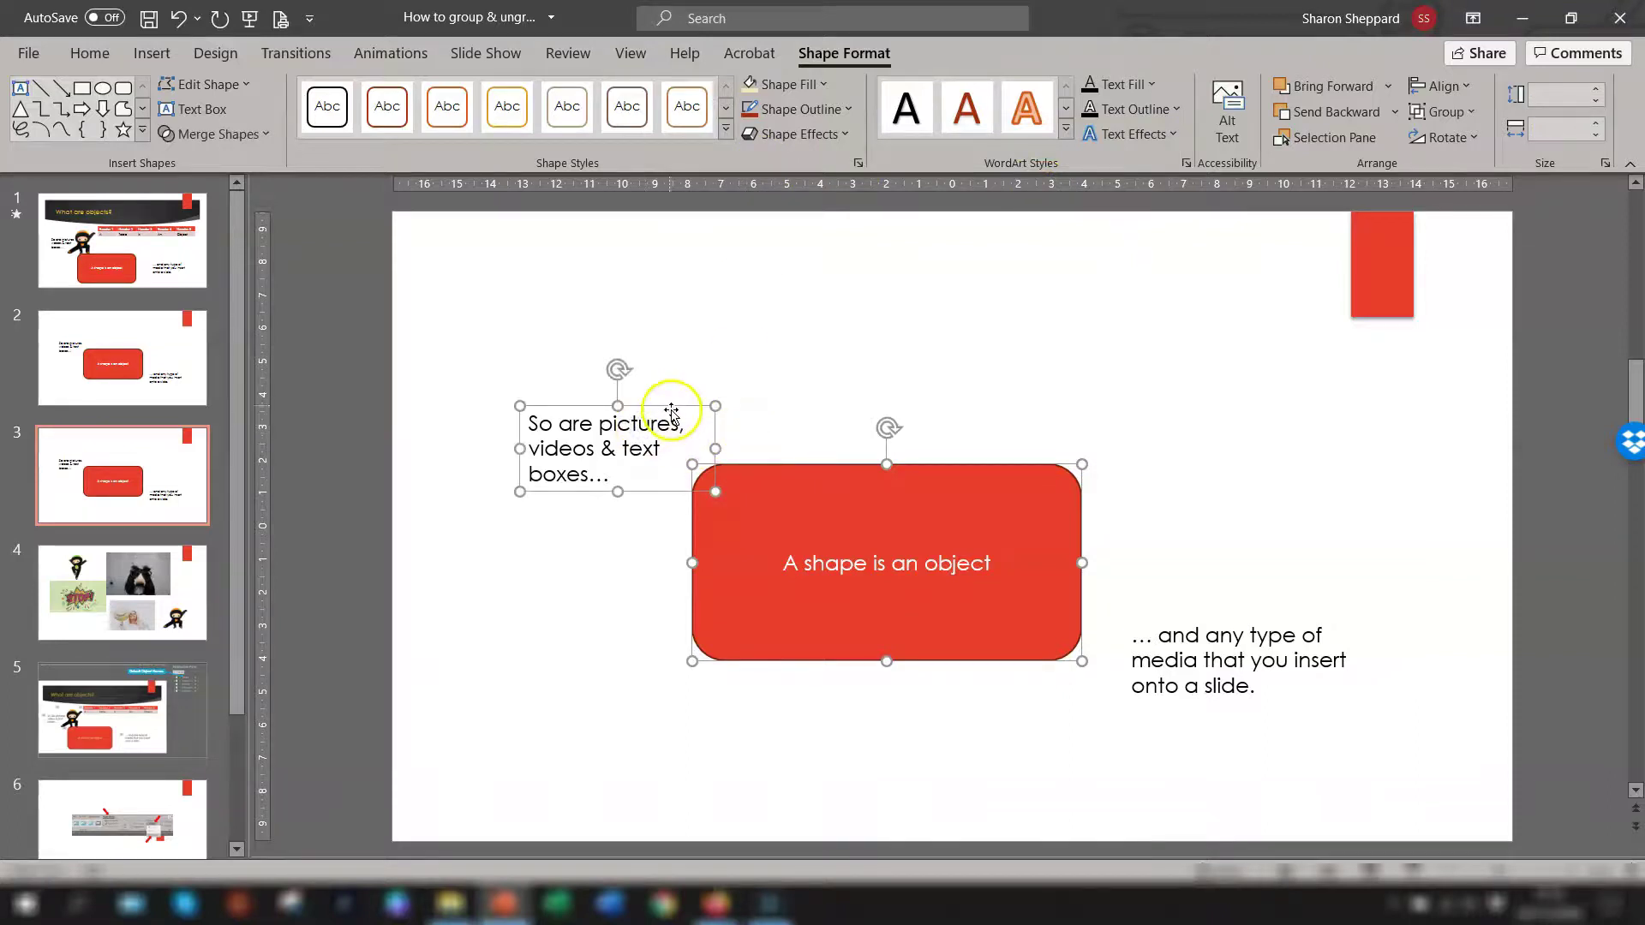
{"action": "left_click", "coordinate": [1448, 112]}
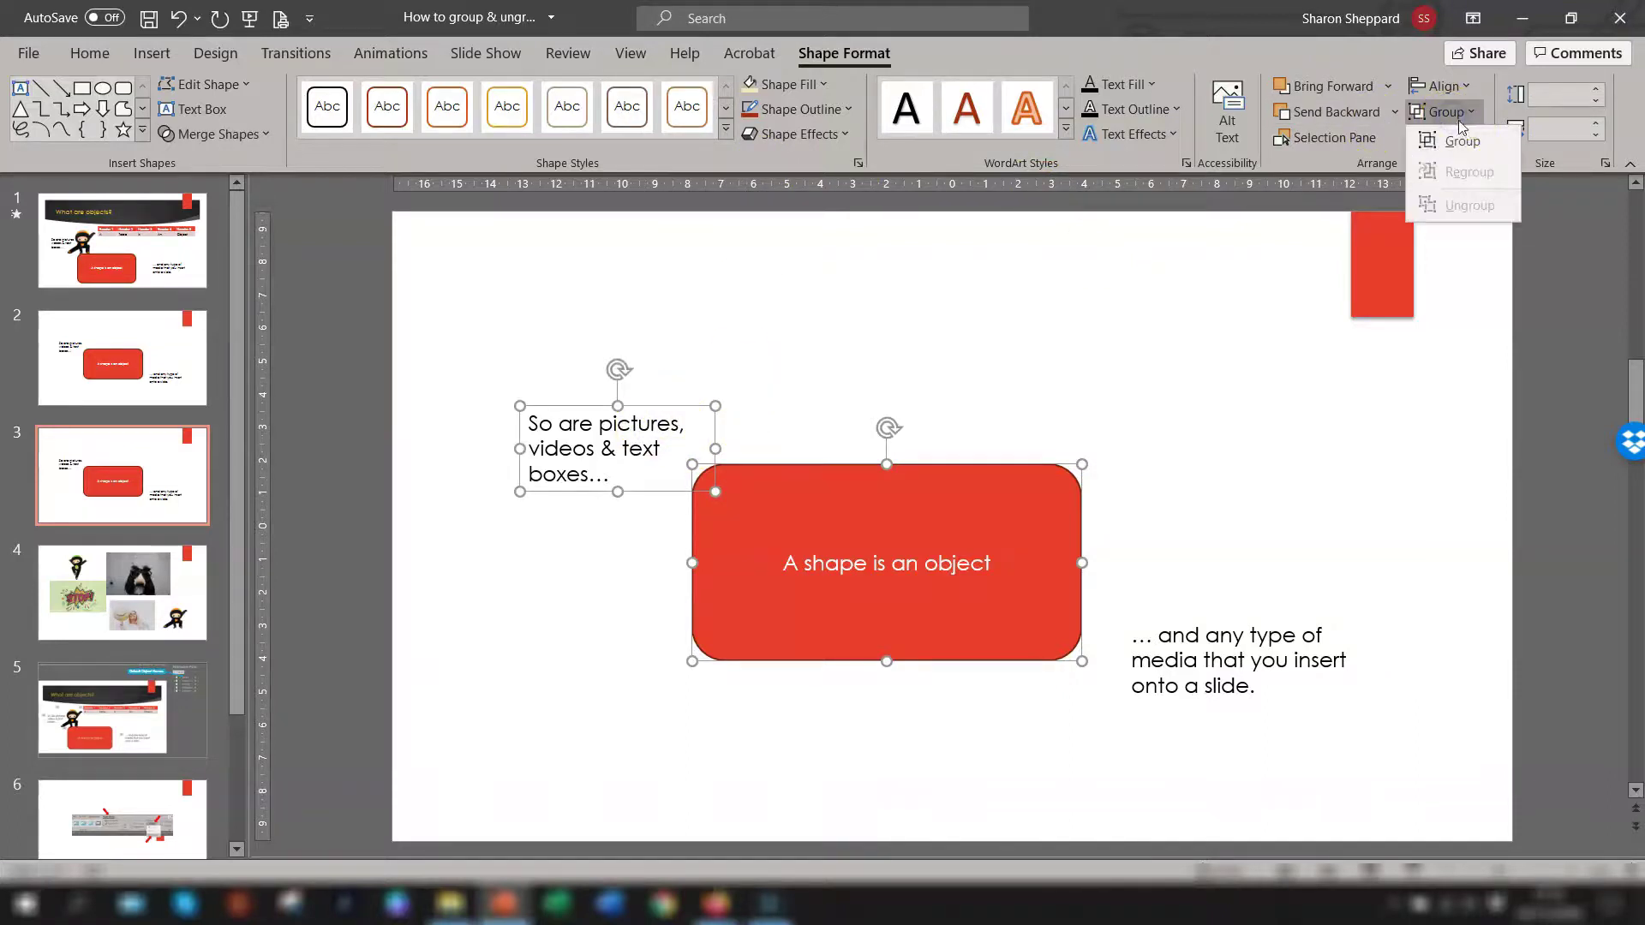
{"action": "right_click", "coordinate": [960, 466]}
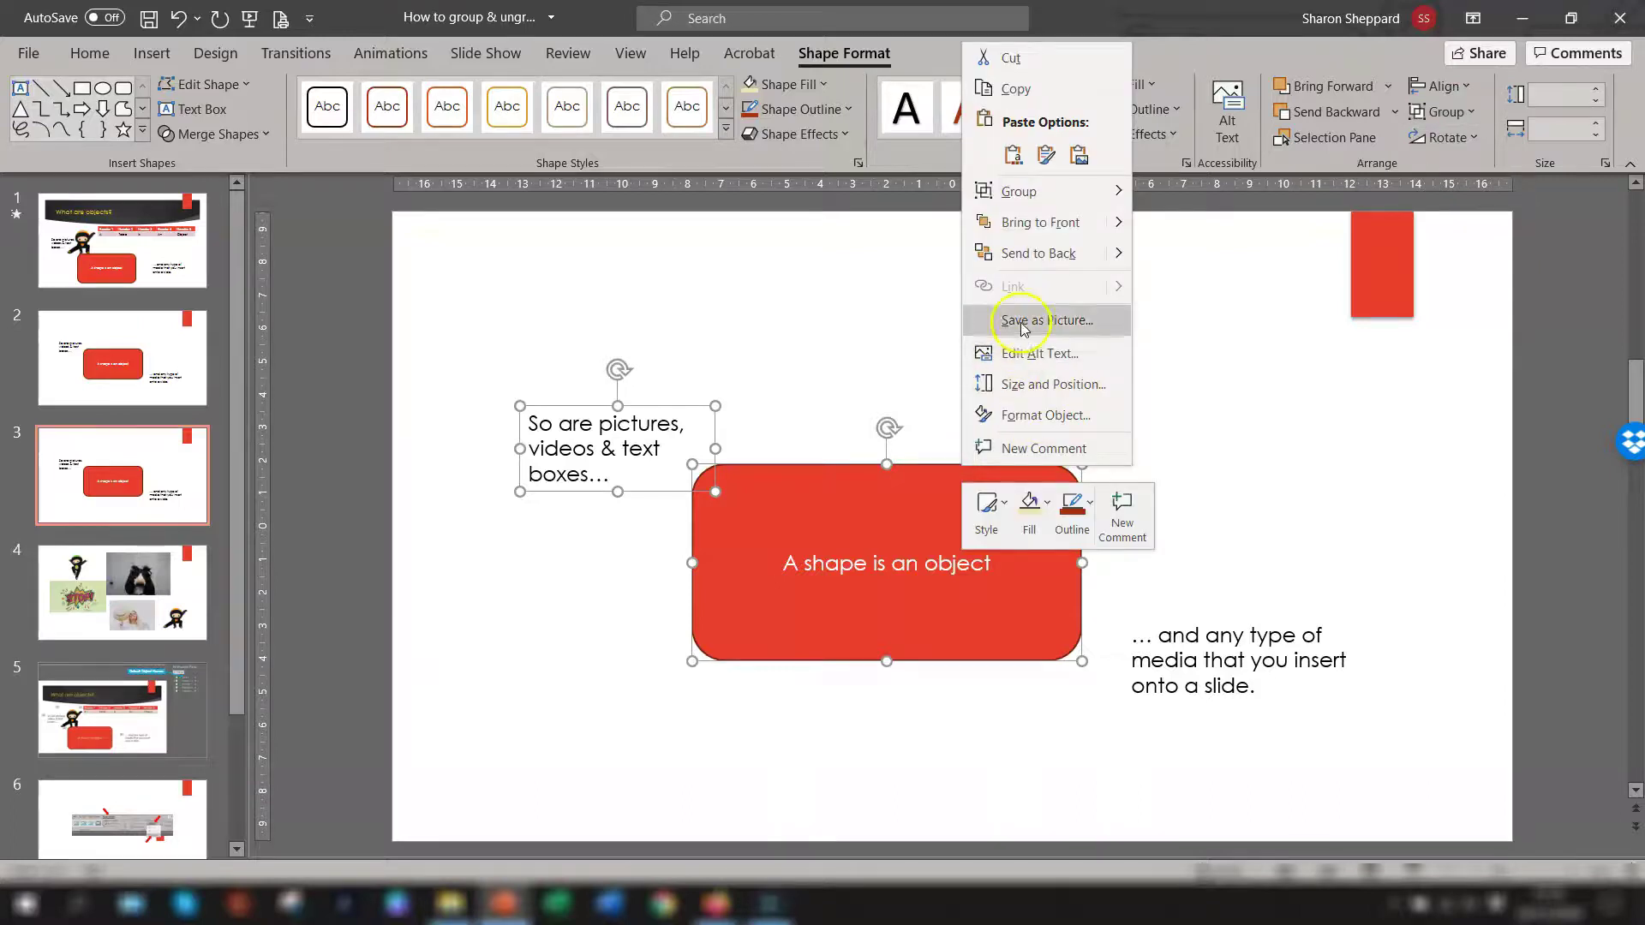
{"action": "left_click", "coordinate": [837, 347]}
{"action": "left_click", "coordinate": [1026, 395]}
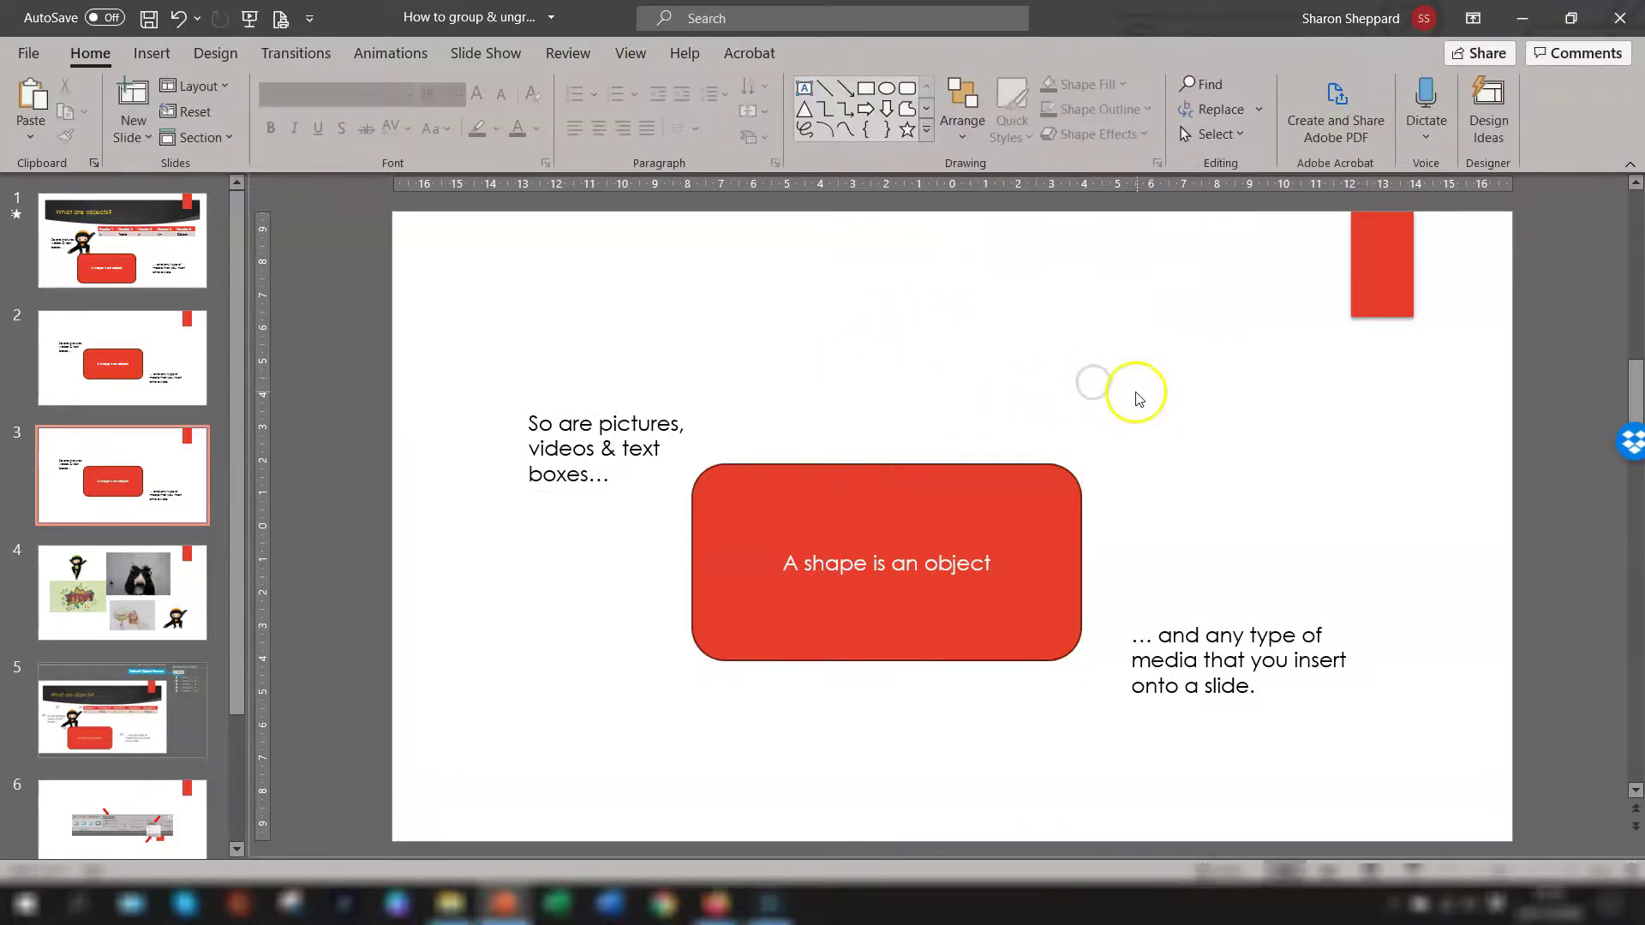